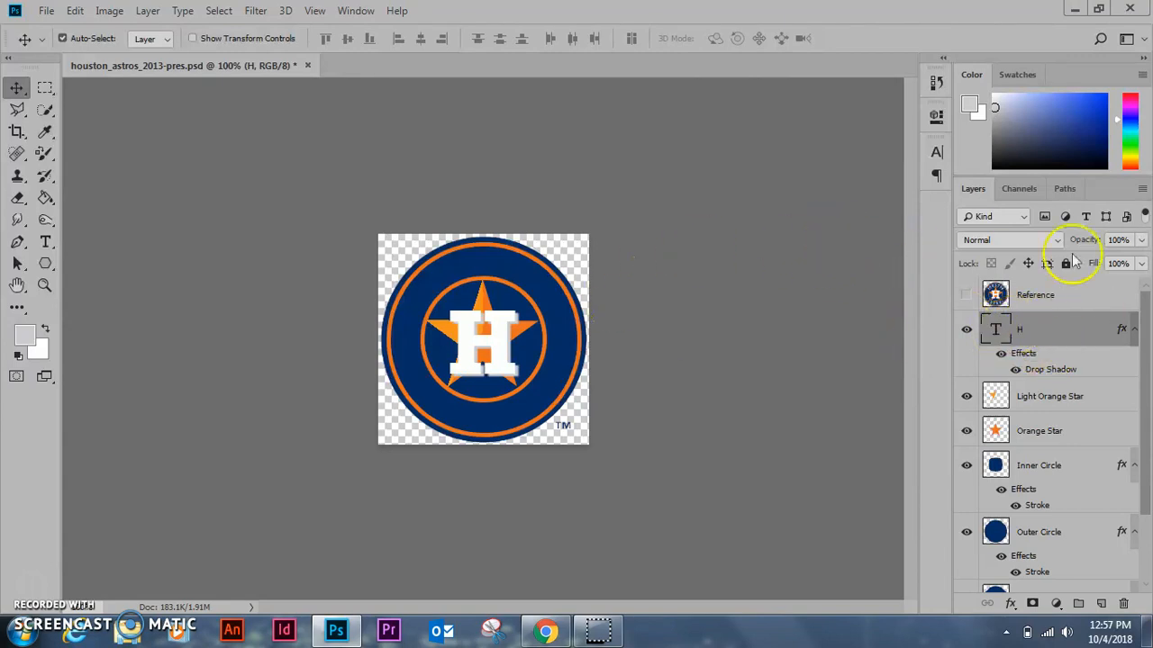
pyautogui.click(110, 11)
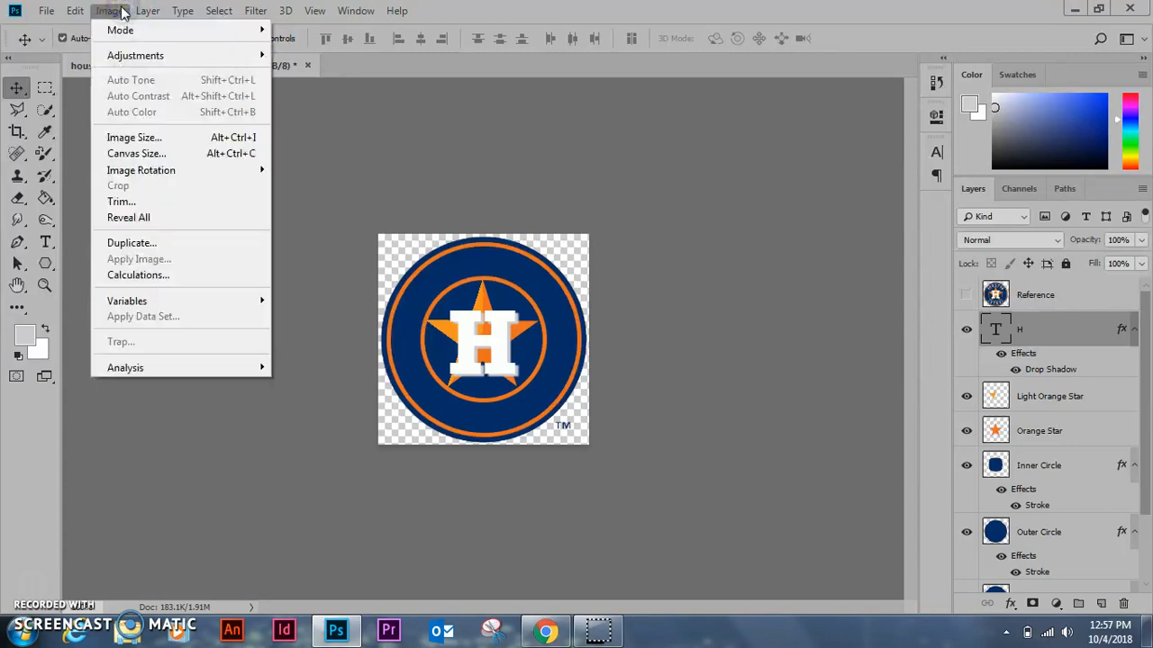
pyautogui.click(147, 10)
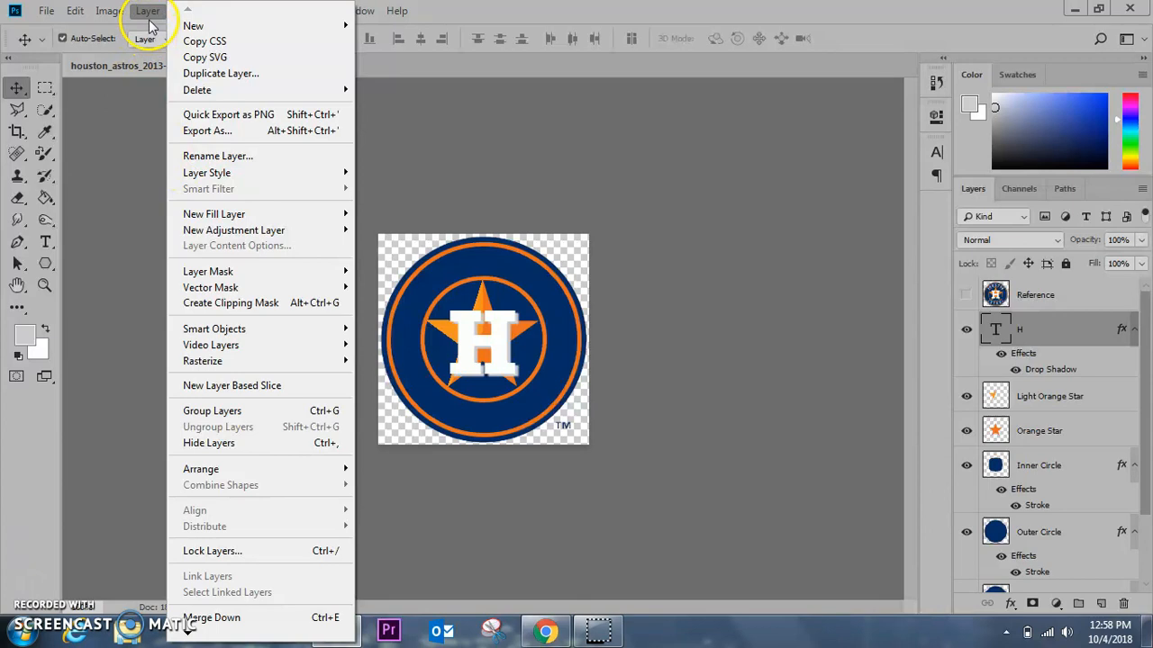
pyautogui.moveTo(230, 179)
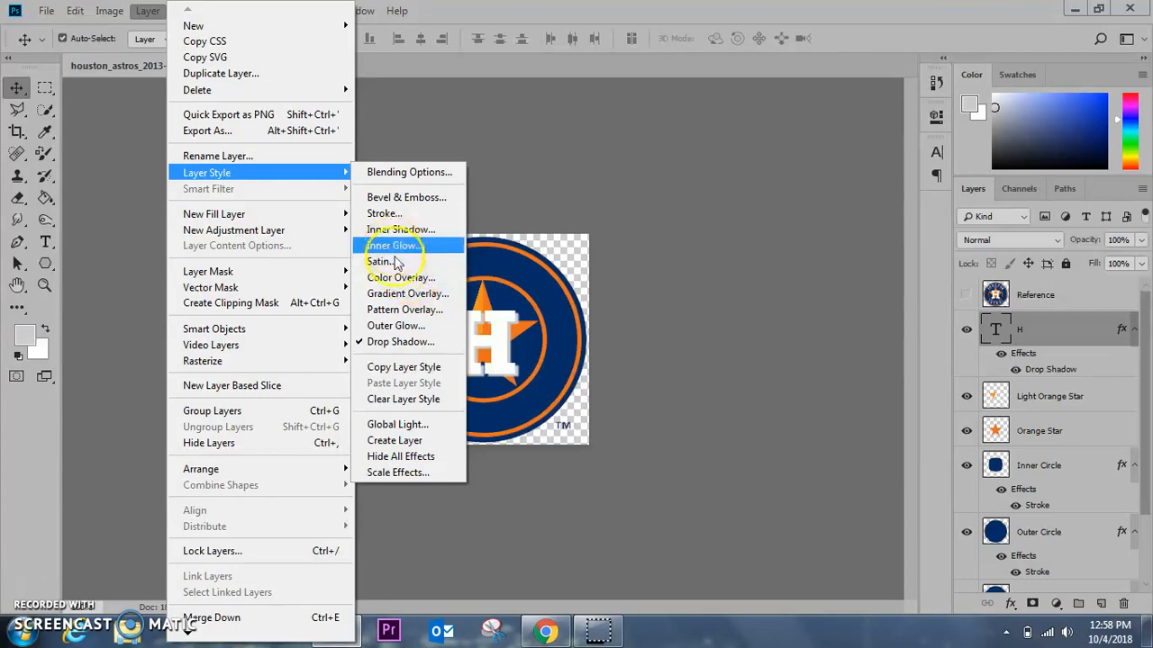
pyautogui.click(405, 198)
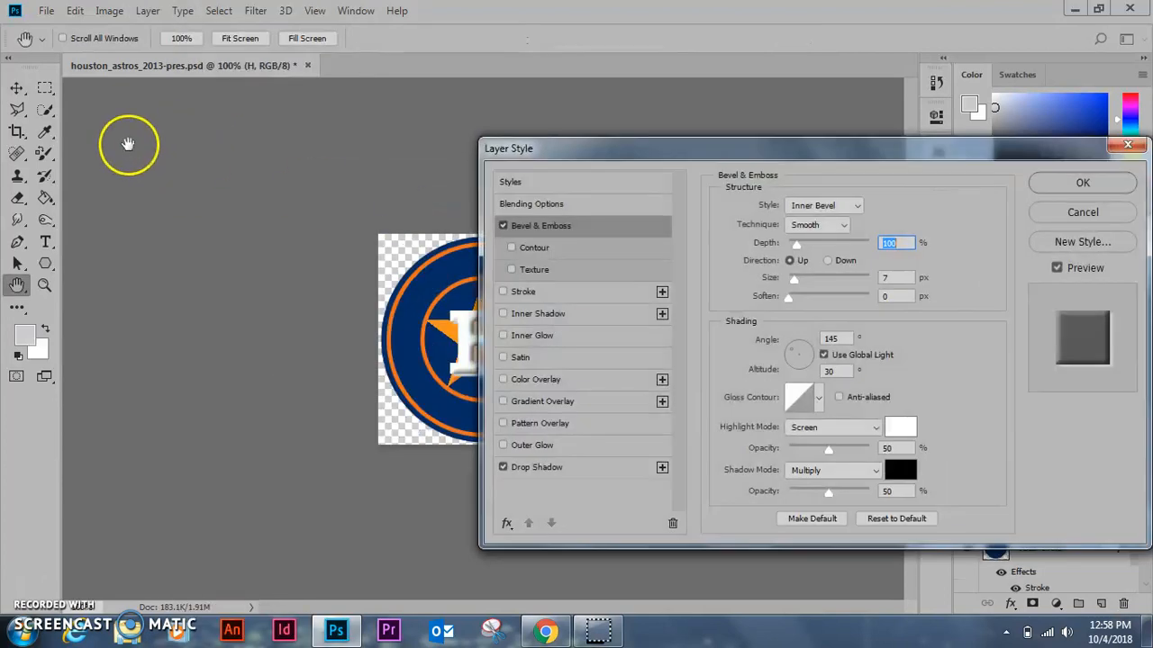
pyautogui.moveTo(767, 150); pyautogui.dragTo(441, 156)
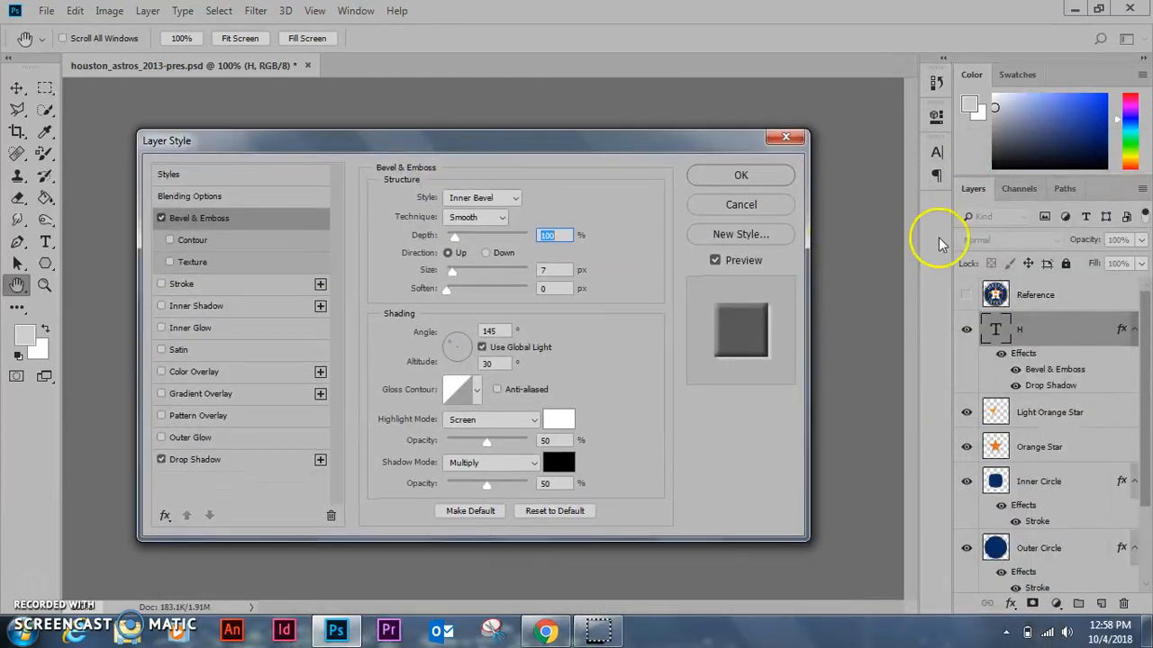
pyautogui.click(783, 139)
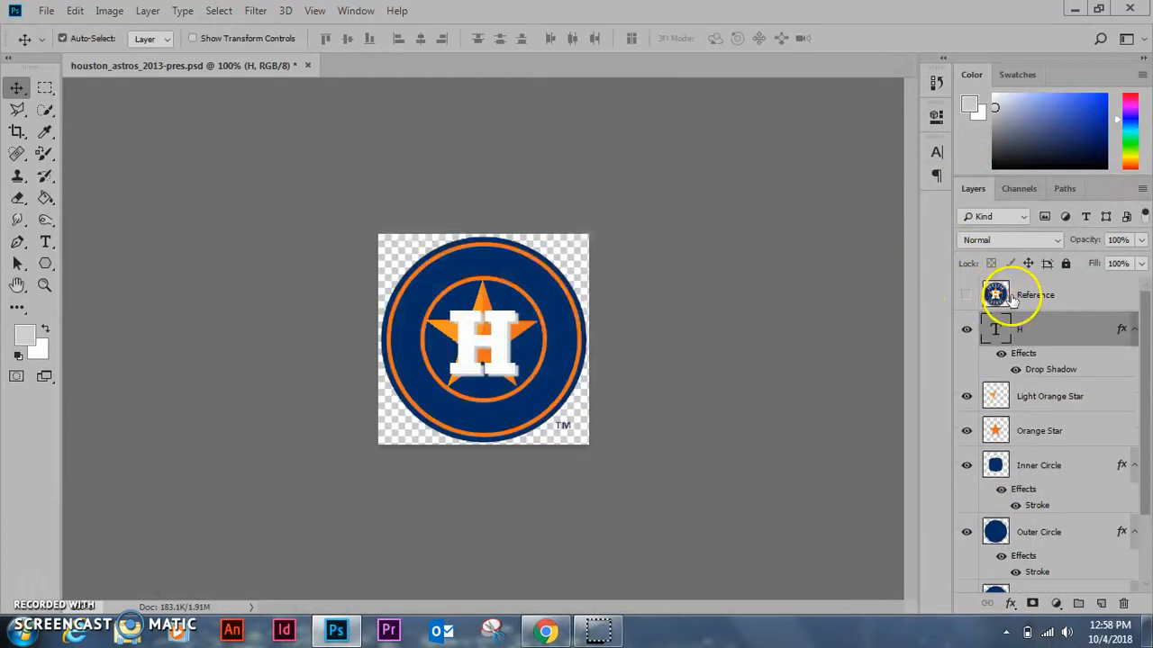
# Compare the artwork with the Reference layer by showing and hiding it, and reselect the H text layer.
pyautogui.click(967, 295)
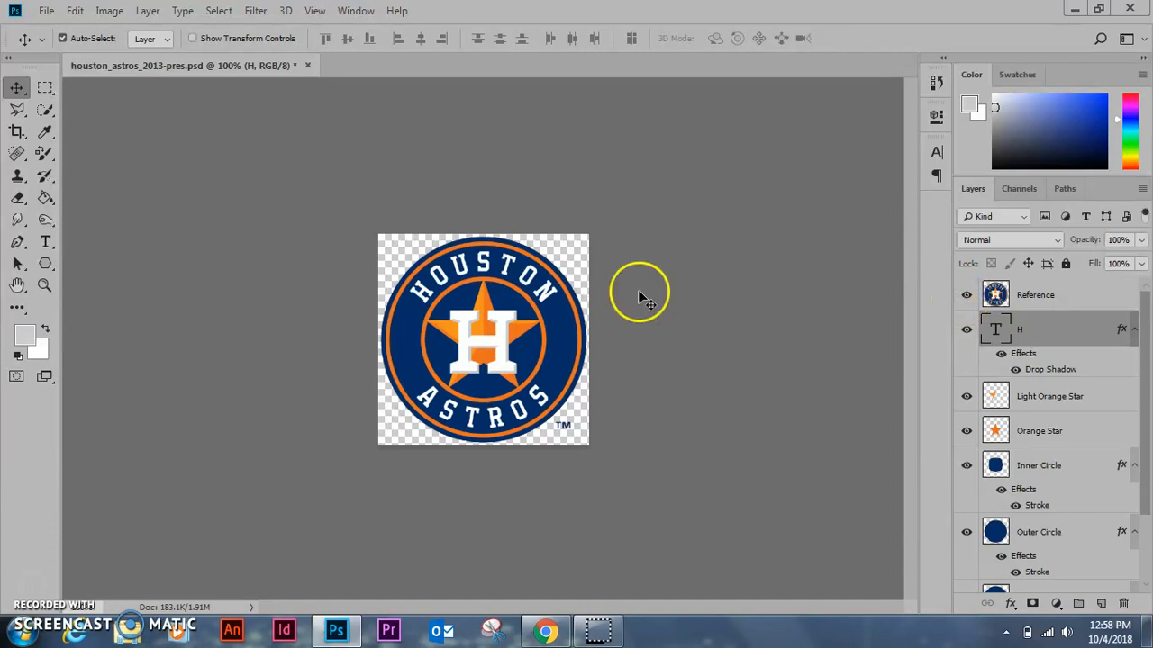
pyautogui.click(513, 342)
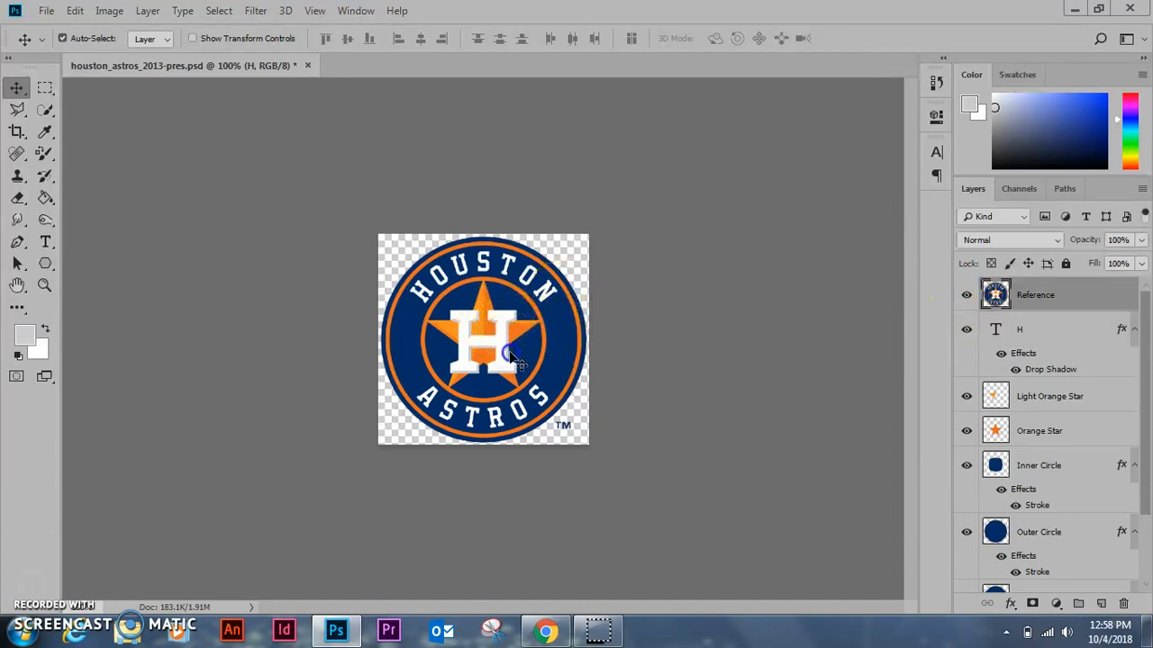
pyautogui.click(966, 296)
pyautogui.click(1027, 333)
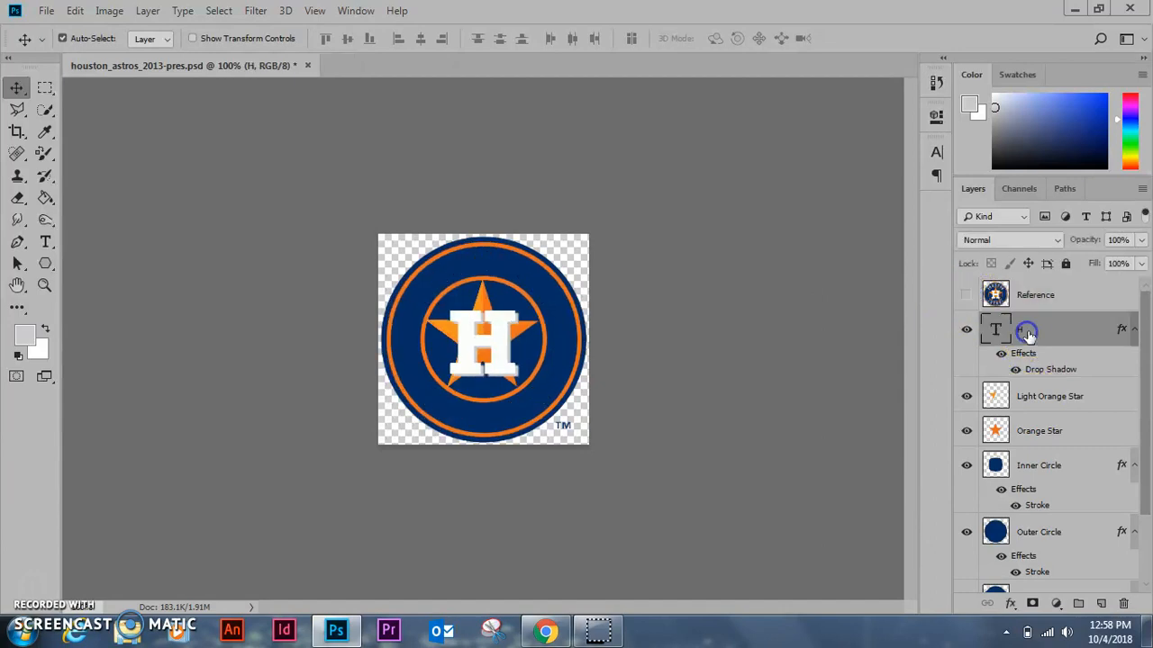
pyautogui.click(185, 10)
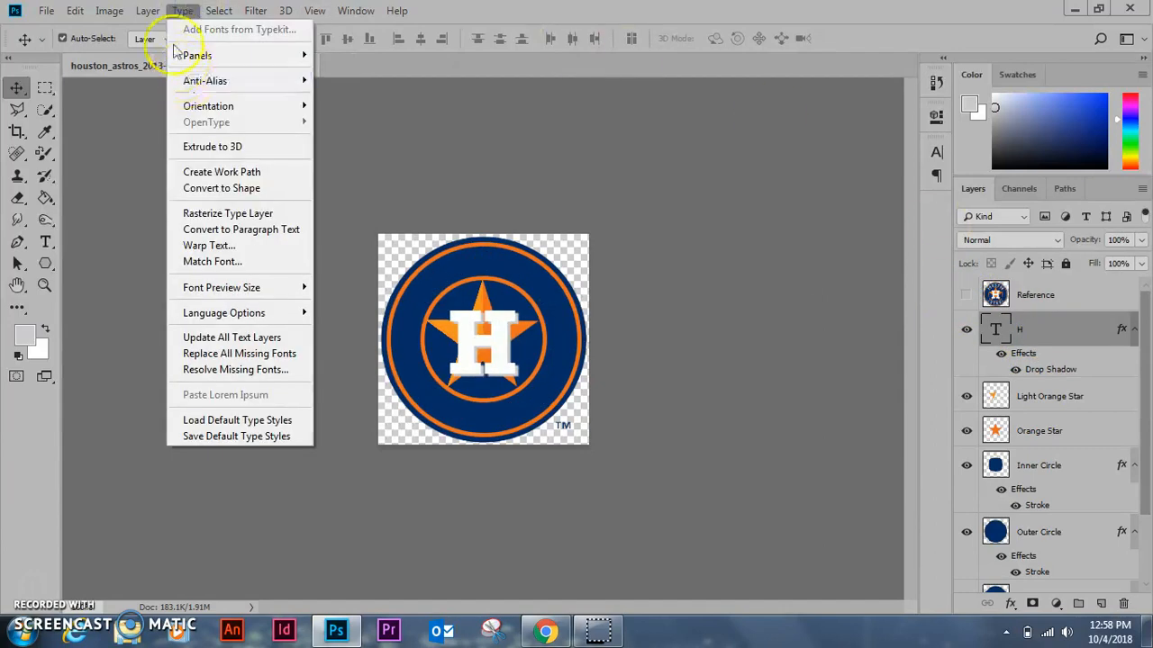
pyautogui.moveTo(142, 13)
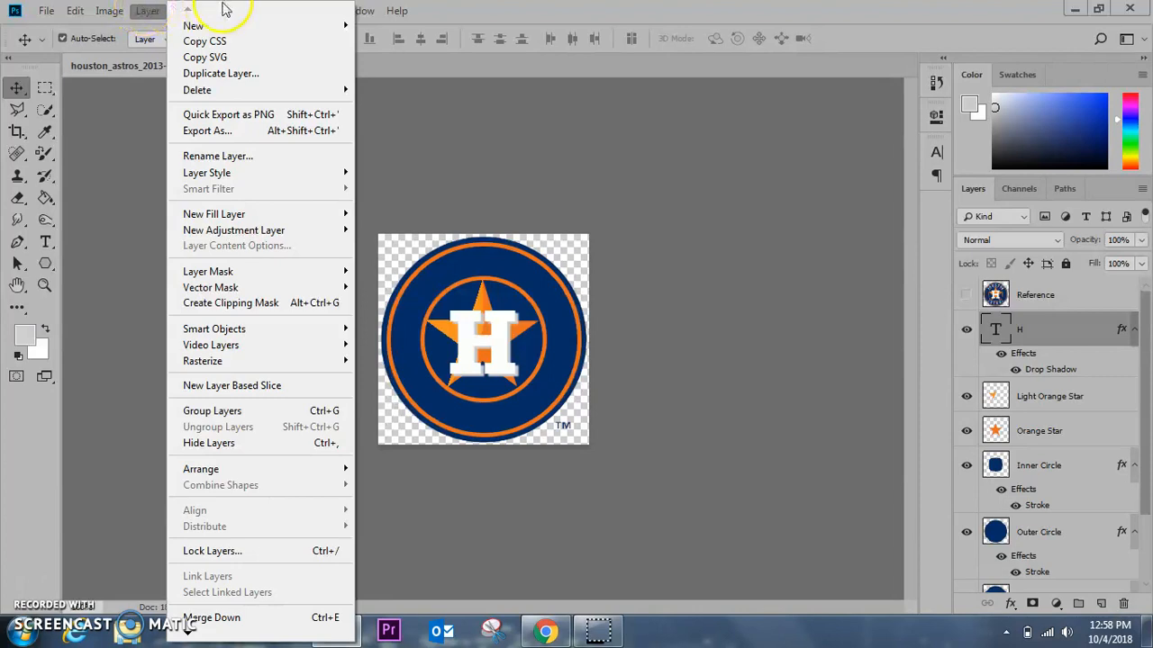
pyautogui.click(388, 108)
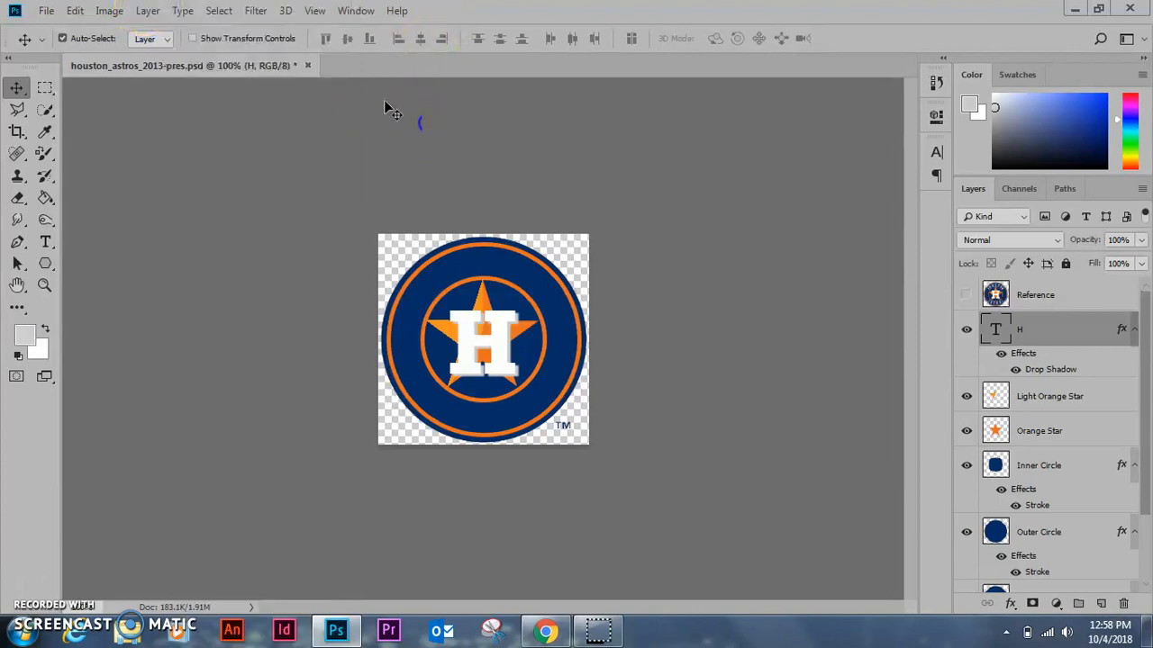
# Add a Bevel & Emboss effect to the H layer with the Emboss style and the Chisel Hard technique.
pyautogui.click(149, 10)
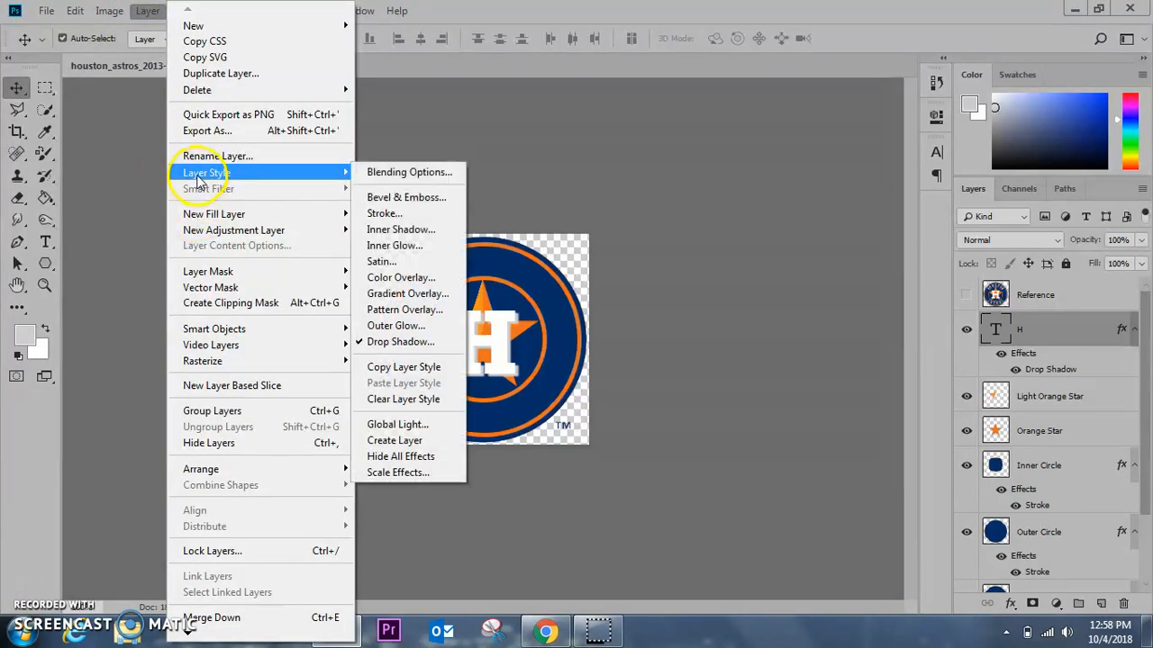
pyautogui.click(396, 197)
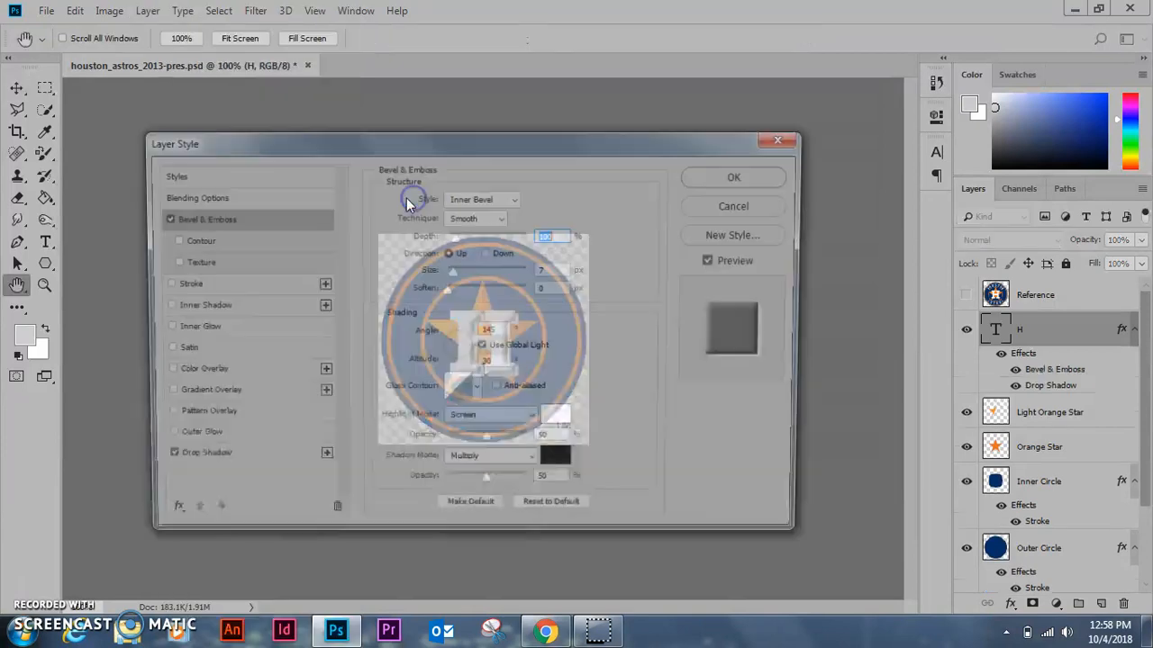
pyautogui.moveTo(459, 149); pyautogui.dragTo(534, 127)
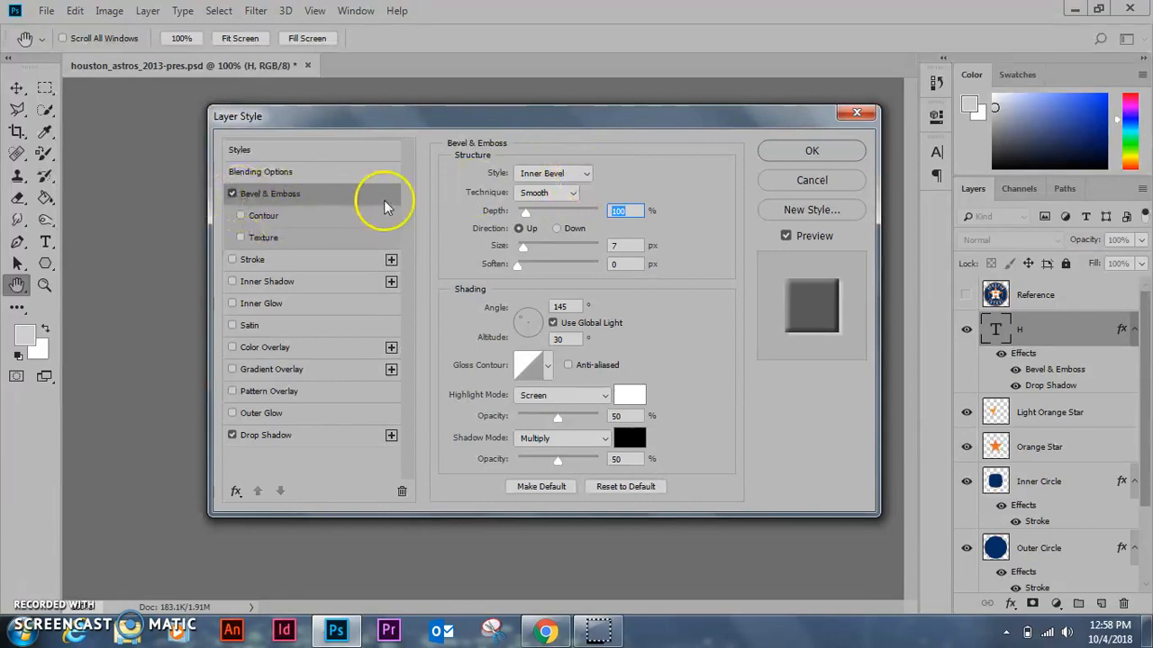
pyautogui.click(581, 173)
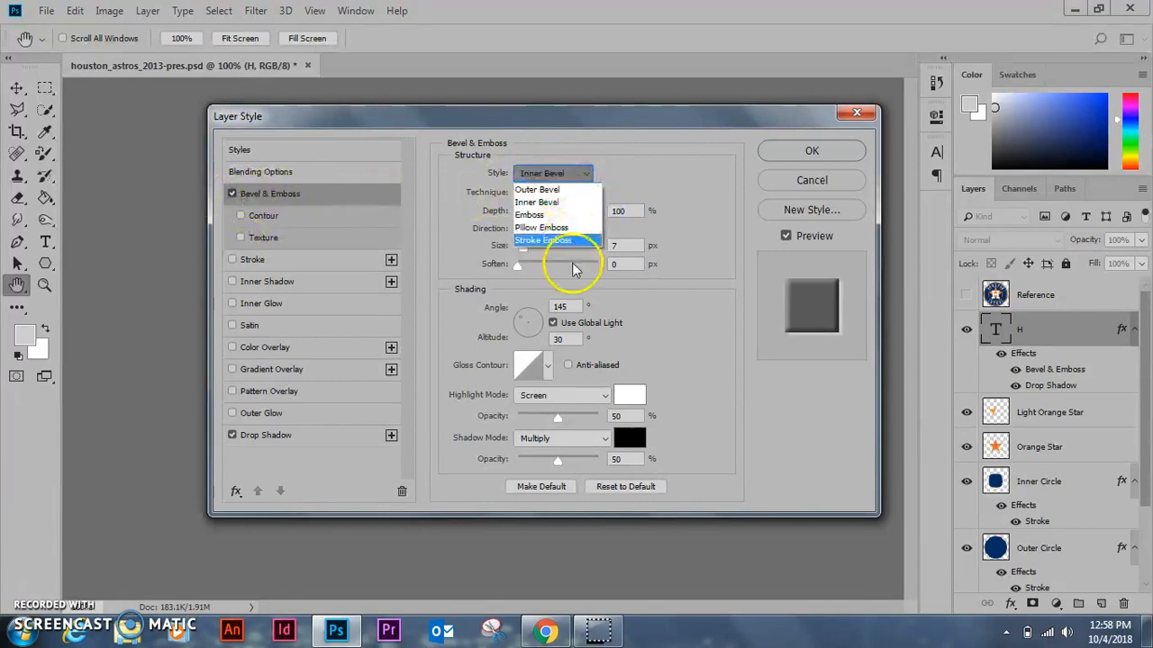
pyautogui.click(563, 216)
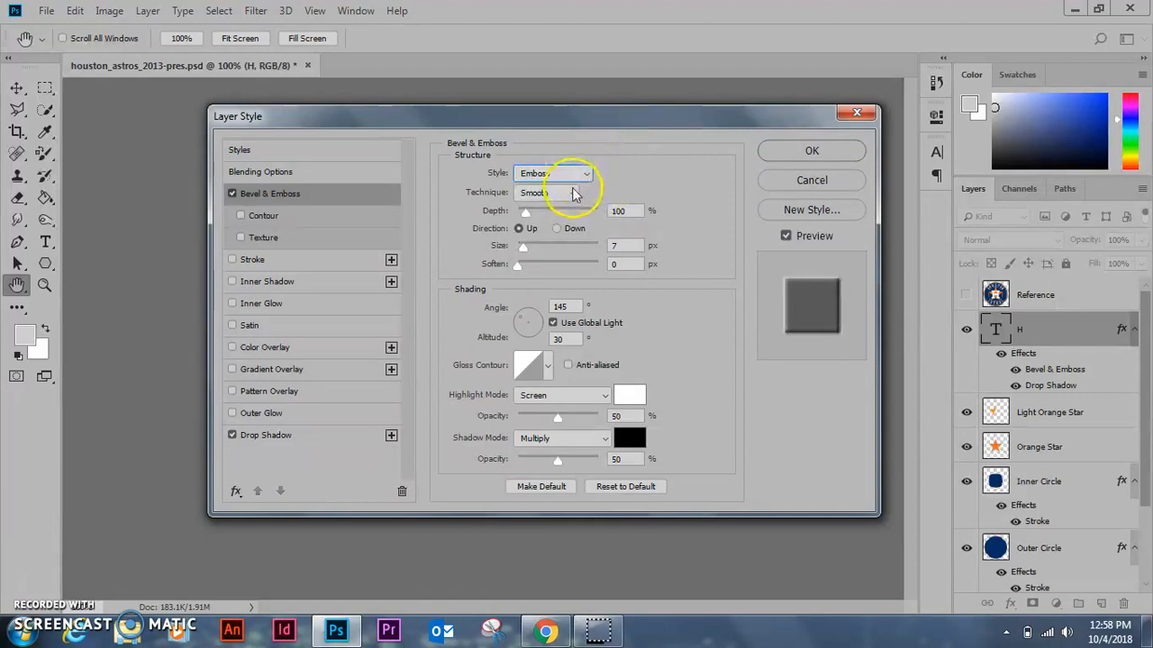
pyautogui.click(572, 194)
pyautogui.click(566, 222)
pyautogui.moveTo(577, 119); pyautogui.dragTo(914, 111)
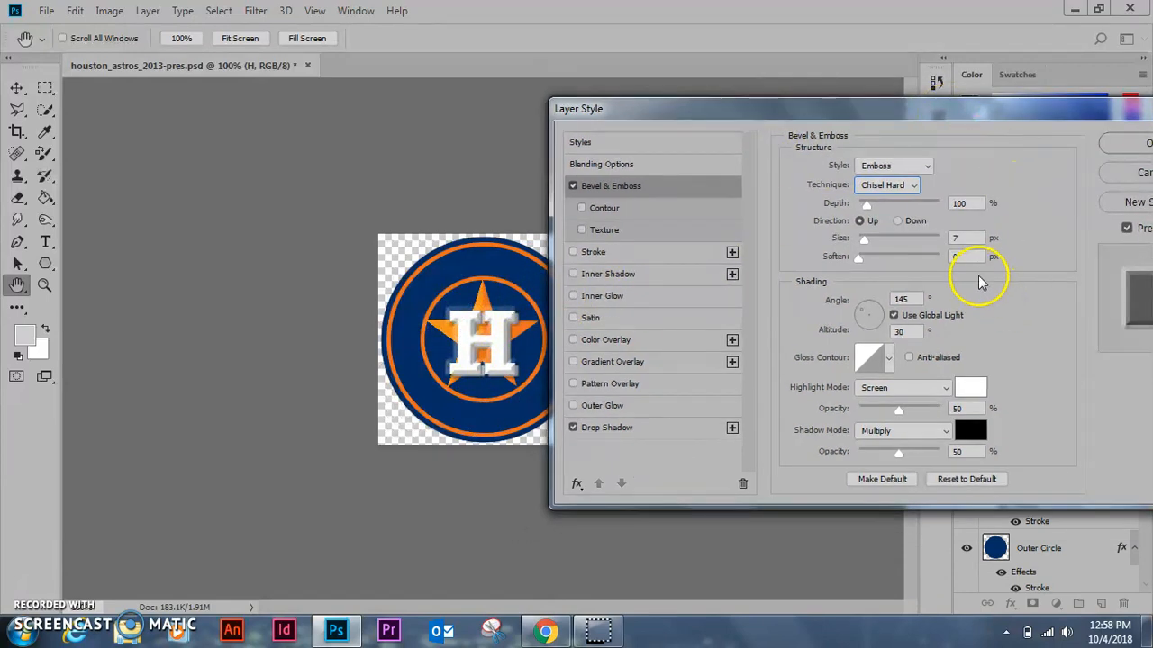
# Try the Down direction for the bevel, return it to Up, and raise the depth to 220%.
pyautogui.moveTo(863, 241)
pyautogui.mouseDown()
pyautogui.moveTo(853, 251)
pyautogui.moveTo(918, 291)
pyautogui.moveTo(853, 251)
pyautogui.moveTo(865, 260)
pyautogui.mouseUp()
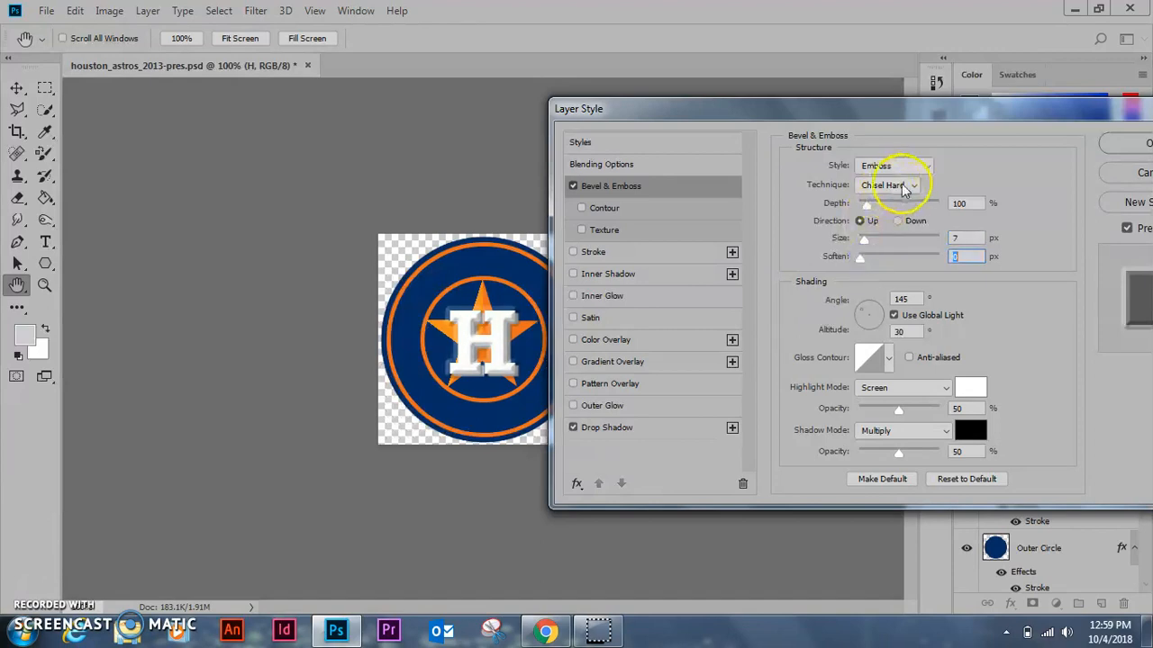
pyautogui.click(897, 222)
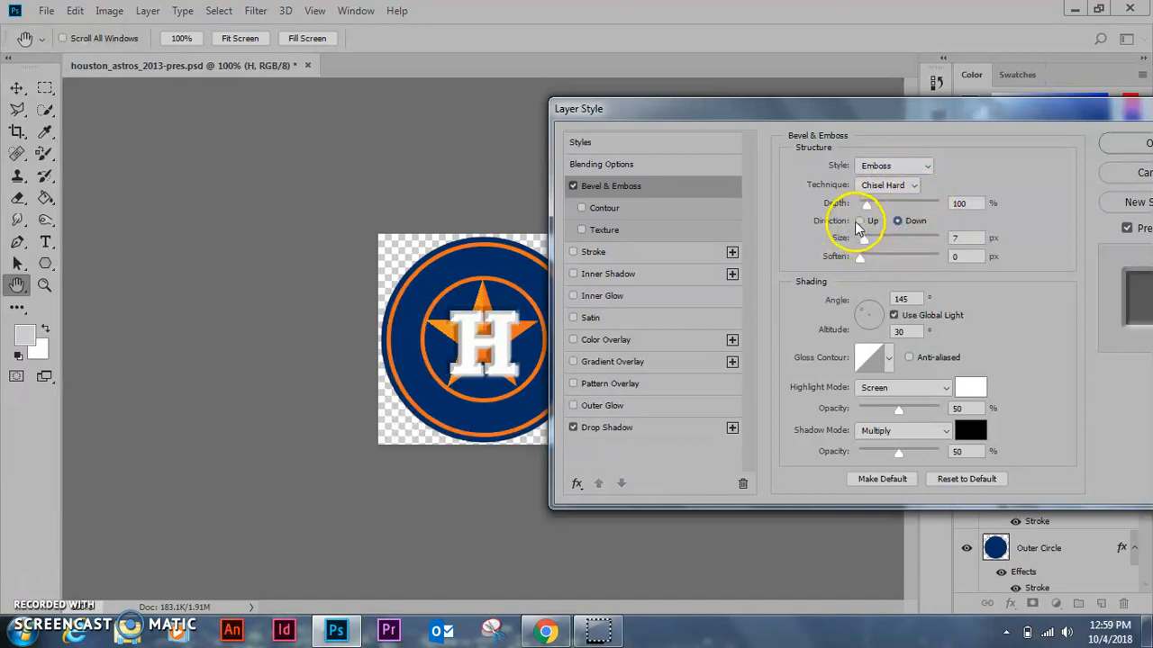
pyautogui.click(859, 222)
pyautogui.moveTo(866, 206)
pyautogui.mouseDown()
pyautogui.moveTo(889, 219)
pyautogui.moveTo(878, 224)
pyautogui.mouseUp()
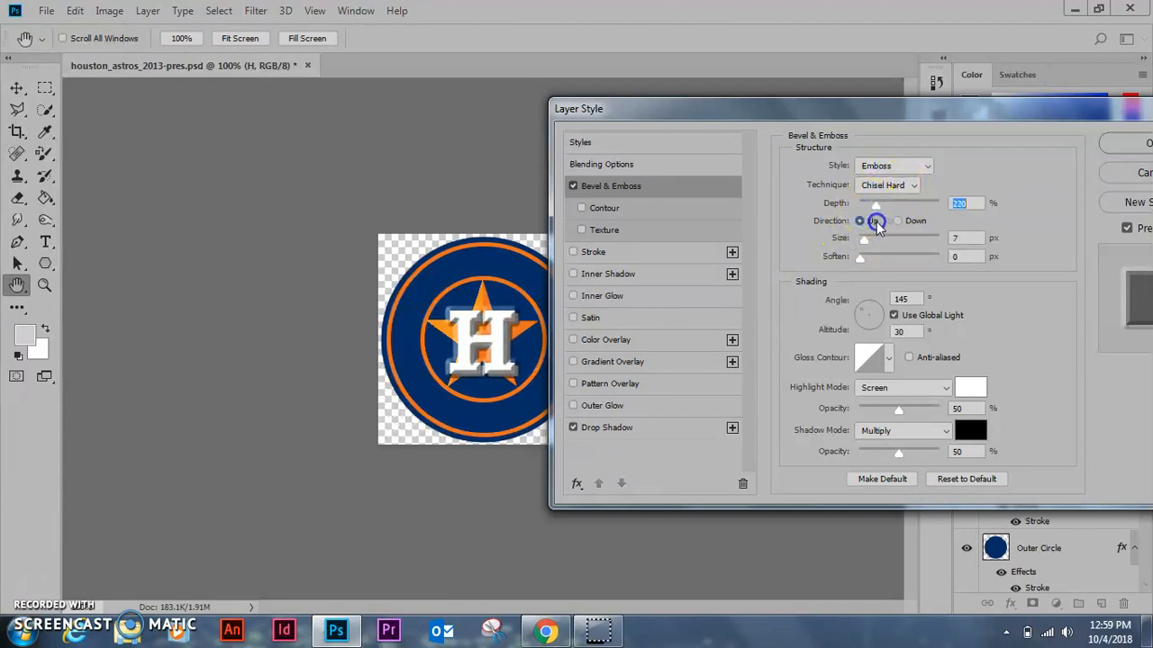
# Try the Stroke Emboss and Outer Bevel styles on the H and settle on Inner Bevel.
pyautogui.click(926, 166)
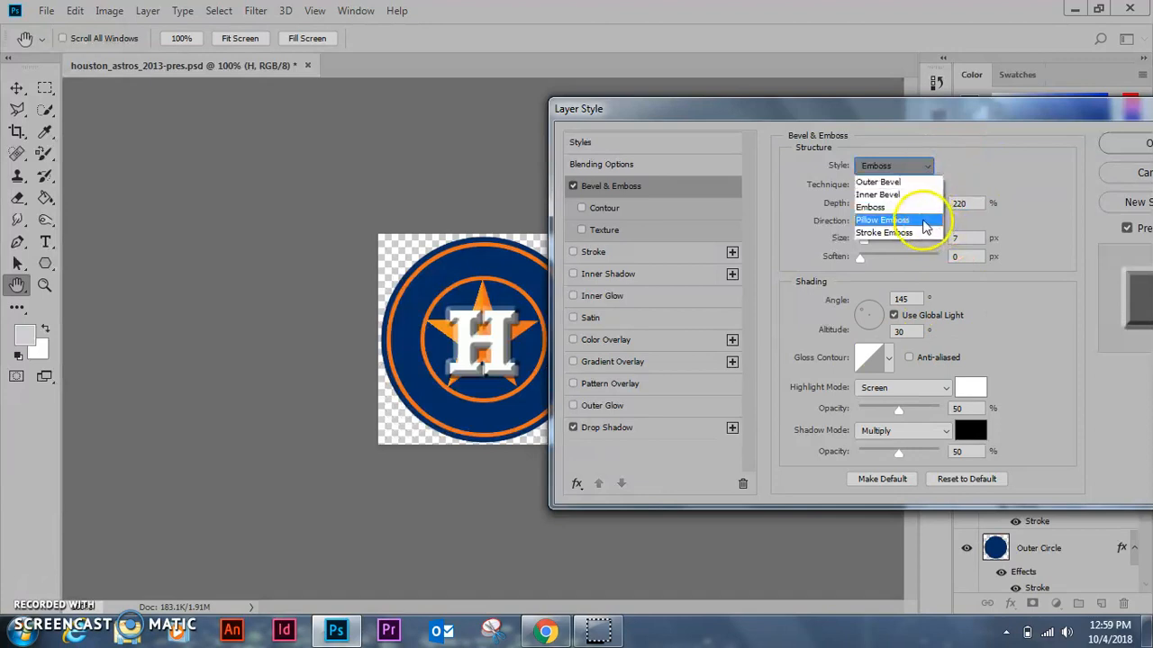
pyautogui.click(910, 207)
pyautogui.click(925, 166)
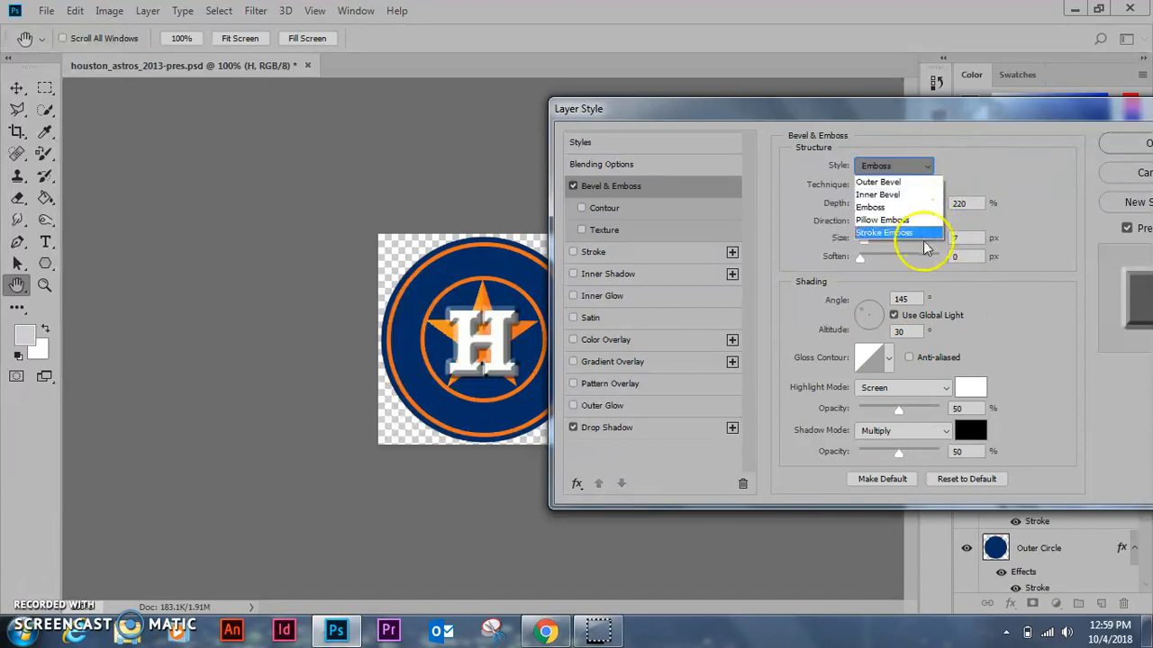
pyautogui.click(917, 224)
pyautogui.click(926, 165)
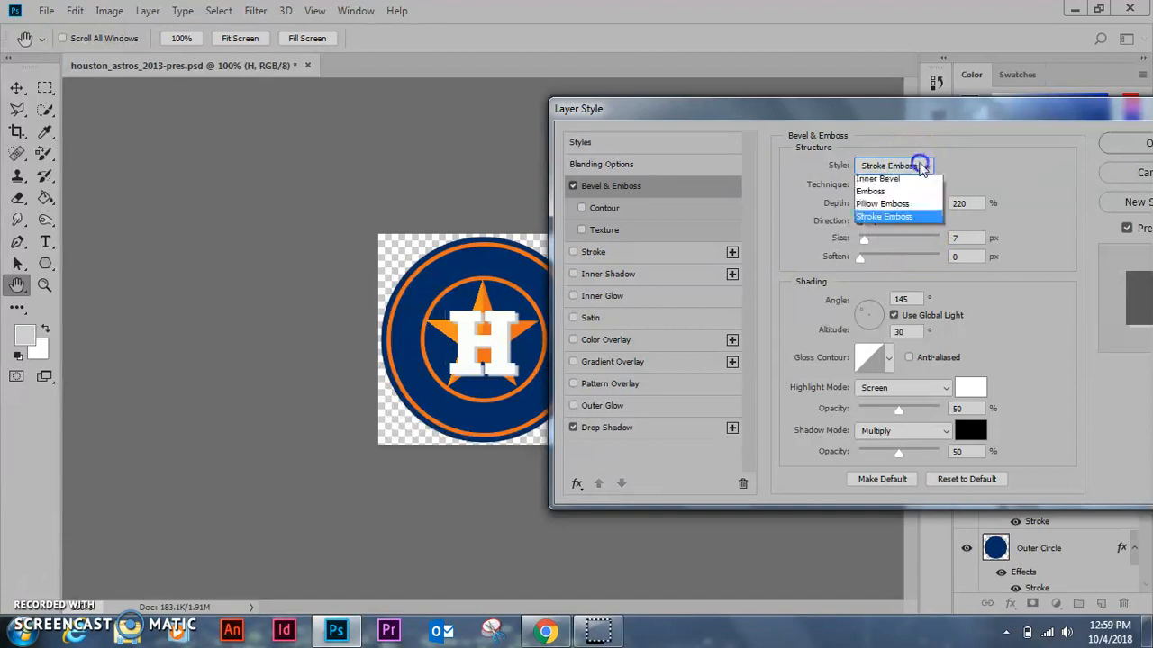
pyautogui.click(919, 180)
pyautogui.click(922, 165)
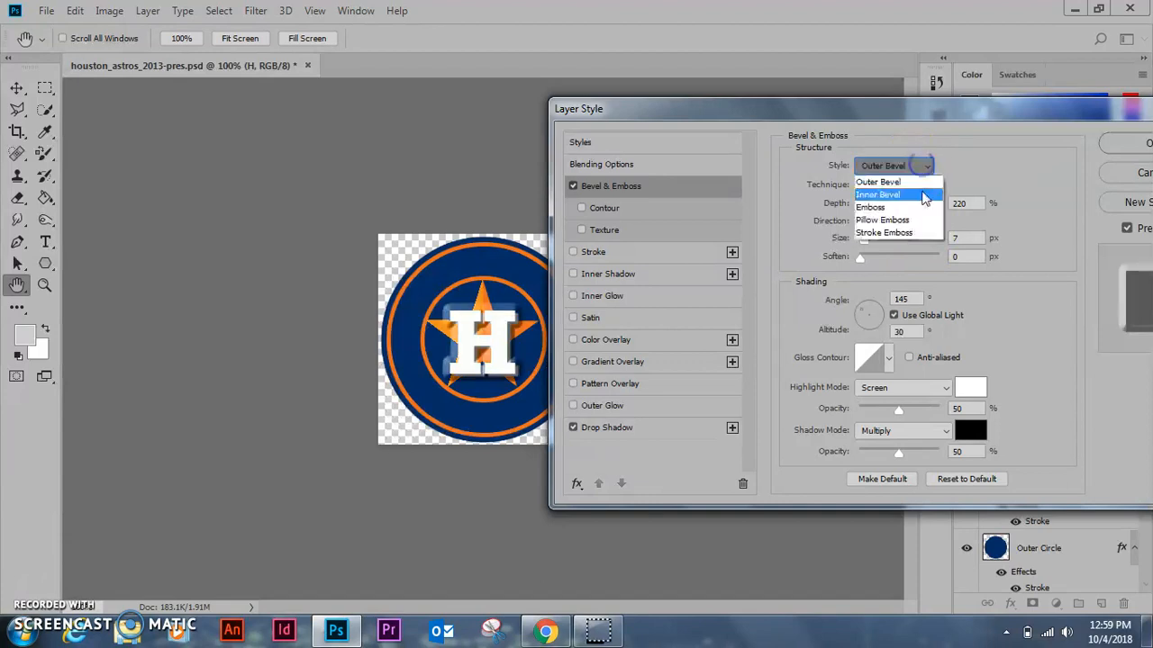
pyautogui.click(924, 193)
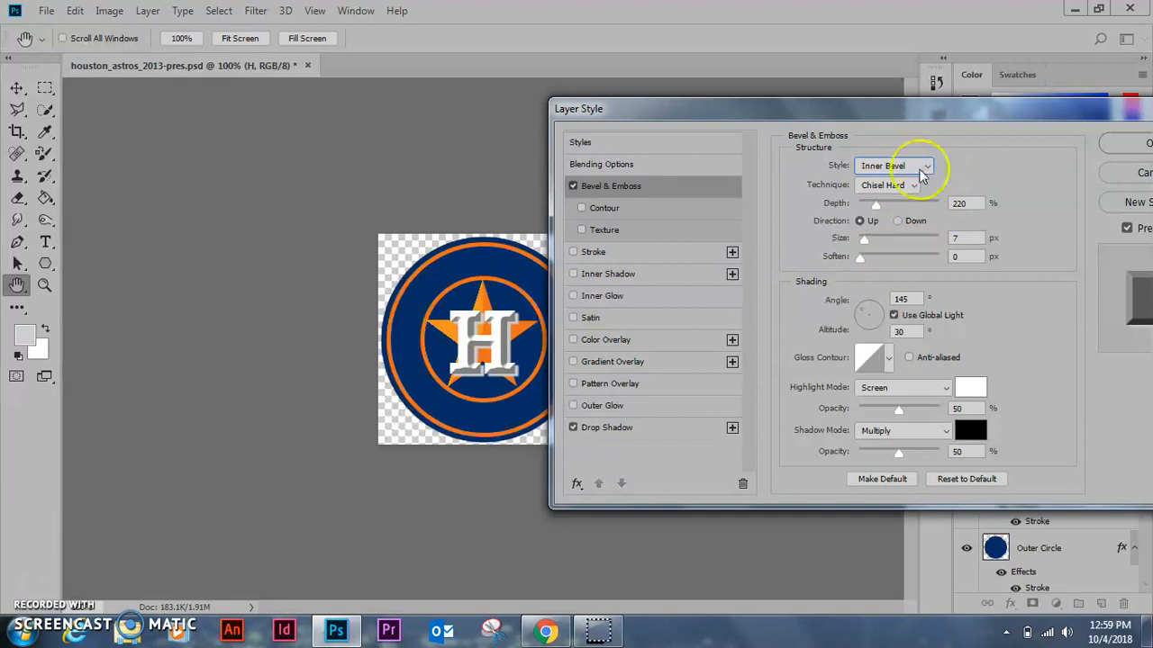
# Apply the H's bevel with direction Up, depth 188%, size 8 px and soften 1 px.
pyautogui.click(898, 221)
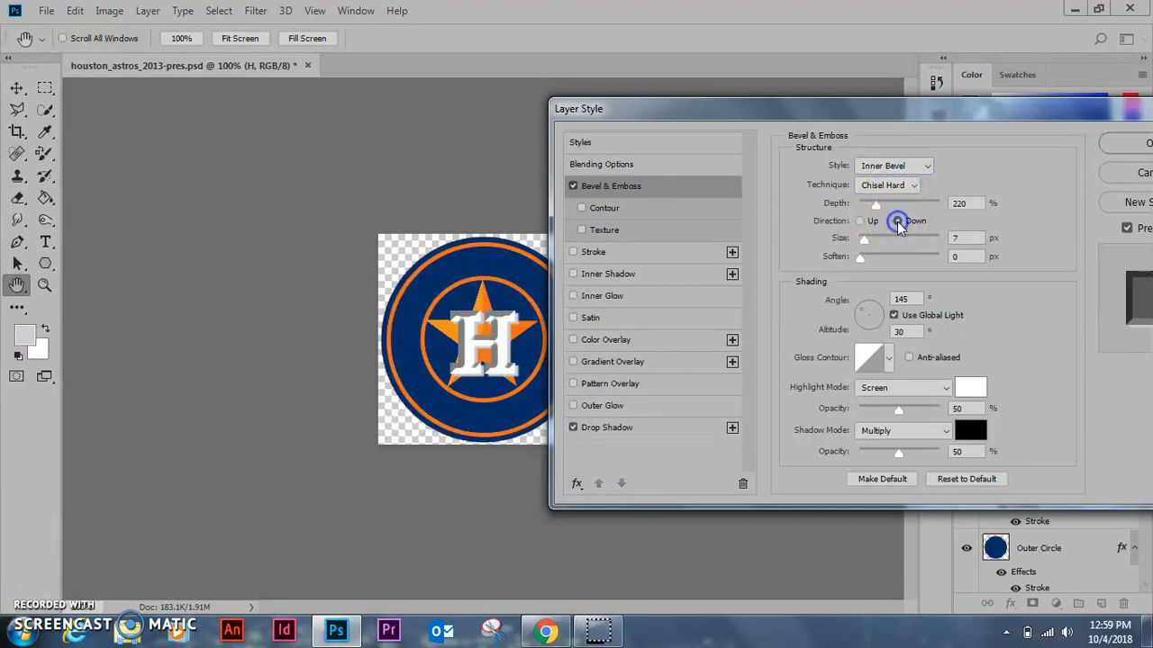
pyautogui.click(861, 221)
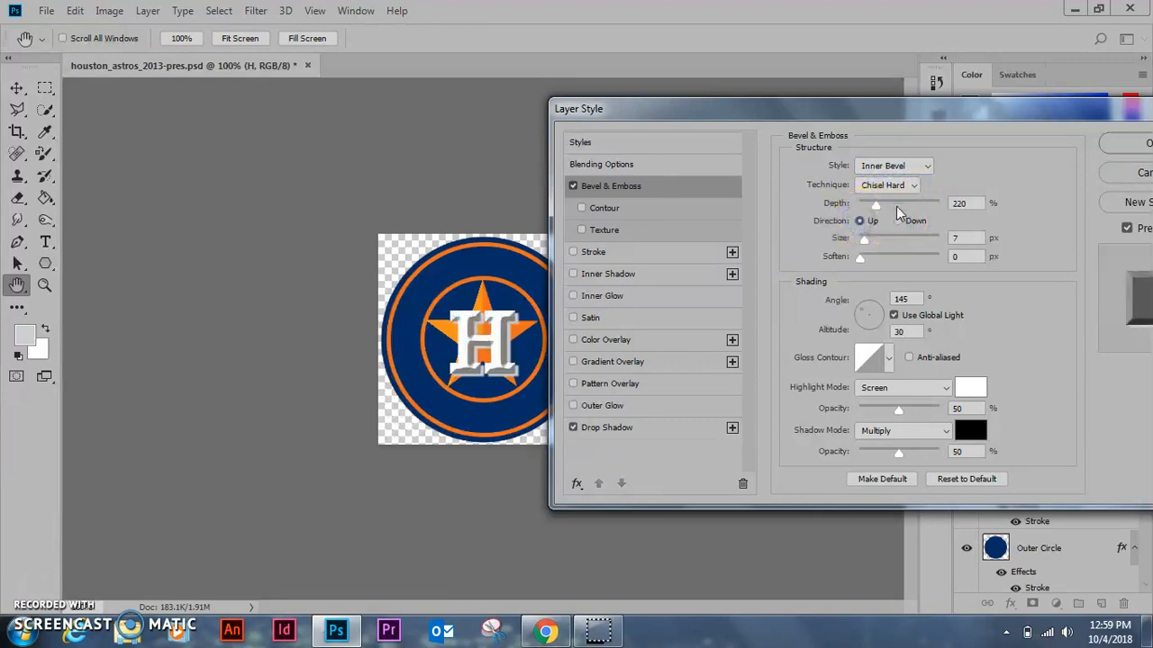
pyautogui.moveTo(877, 204)
pyautogui.mouseDown()
pyautogui.moveTo(865, 211)
pyautogui.moveTo(872, 222)
pyautogui.mouseUp()
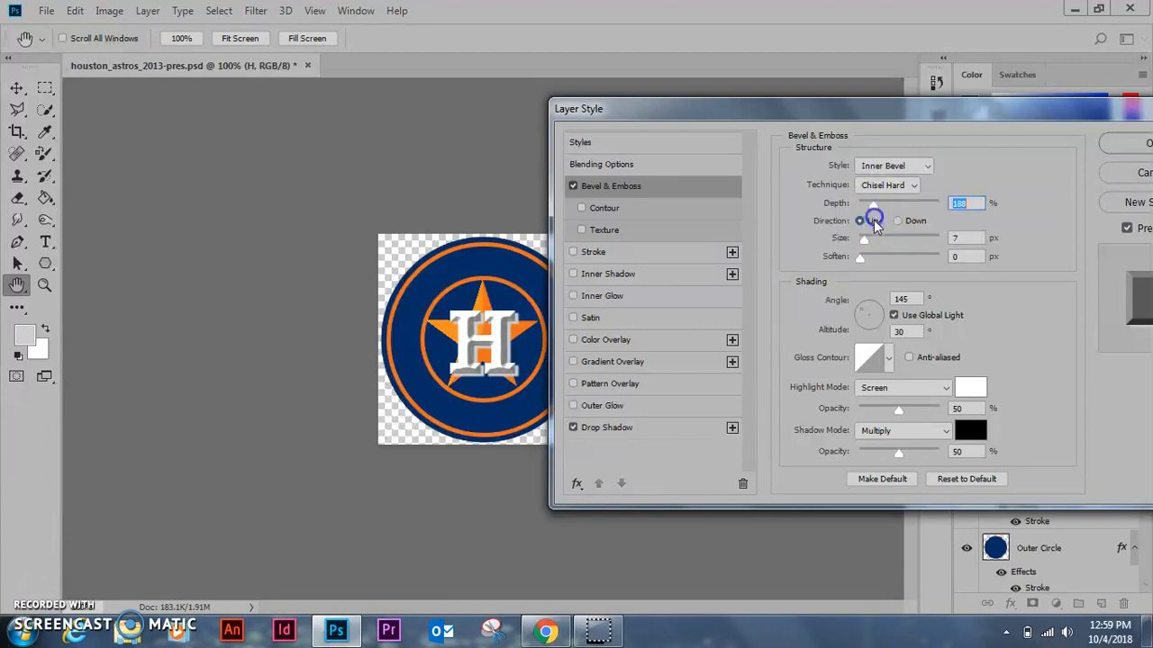
pyautogui.moveTo(866, 244); pyautogui.dragTo(873, 264)
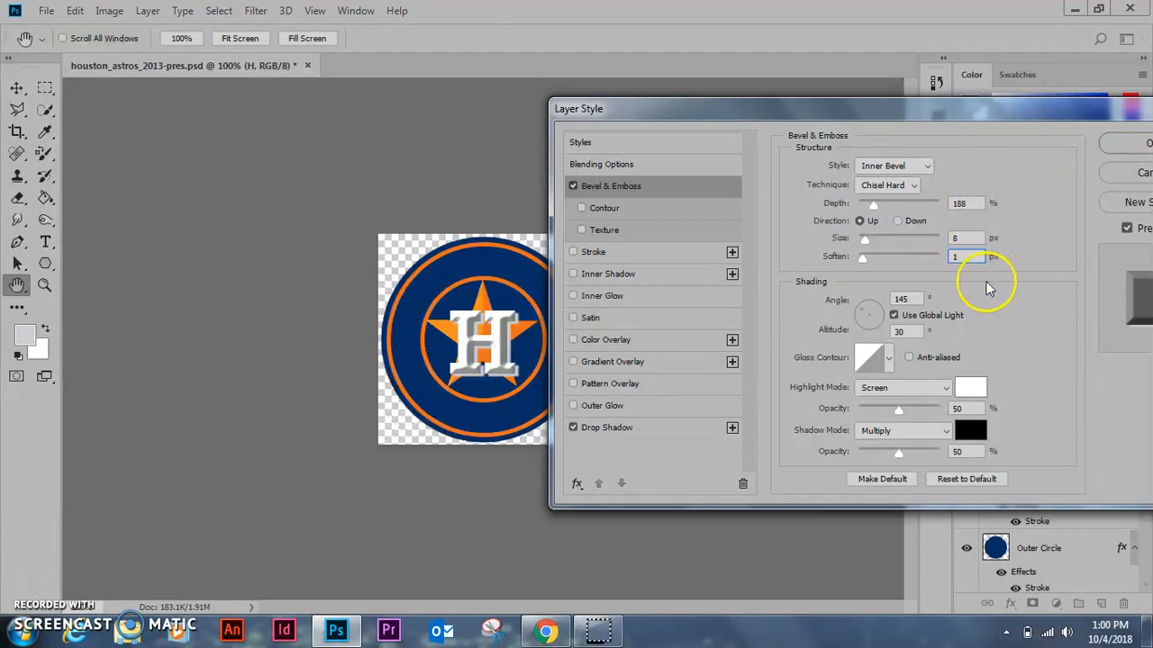
pyautogui.moveTo(1062, 110); pyautogui.dragTo(860, 94)
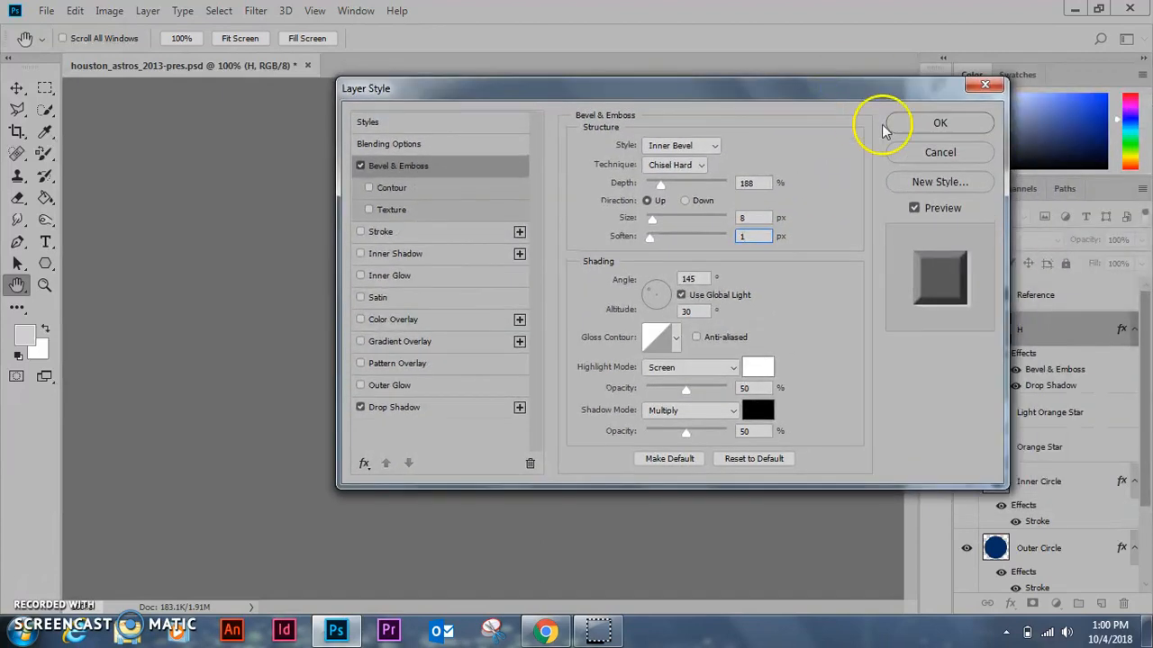
pyautogui.click(932, 126)
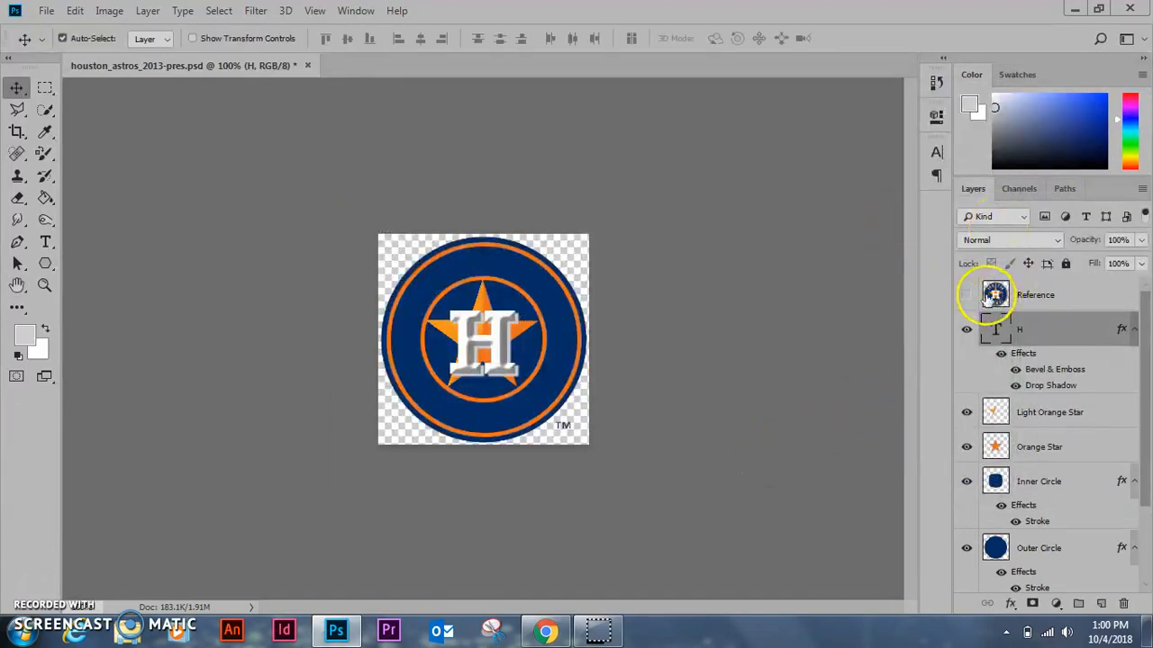
# Compare the beveled H with the Reference layer and with its Bevel & Emboss effect switched off and on.
pyautogui.click(964, 296)
pyautogui.click(964, 297)
pyautogui.click(964, 296)
pyautogui.click(964, 296)
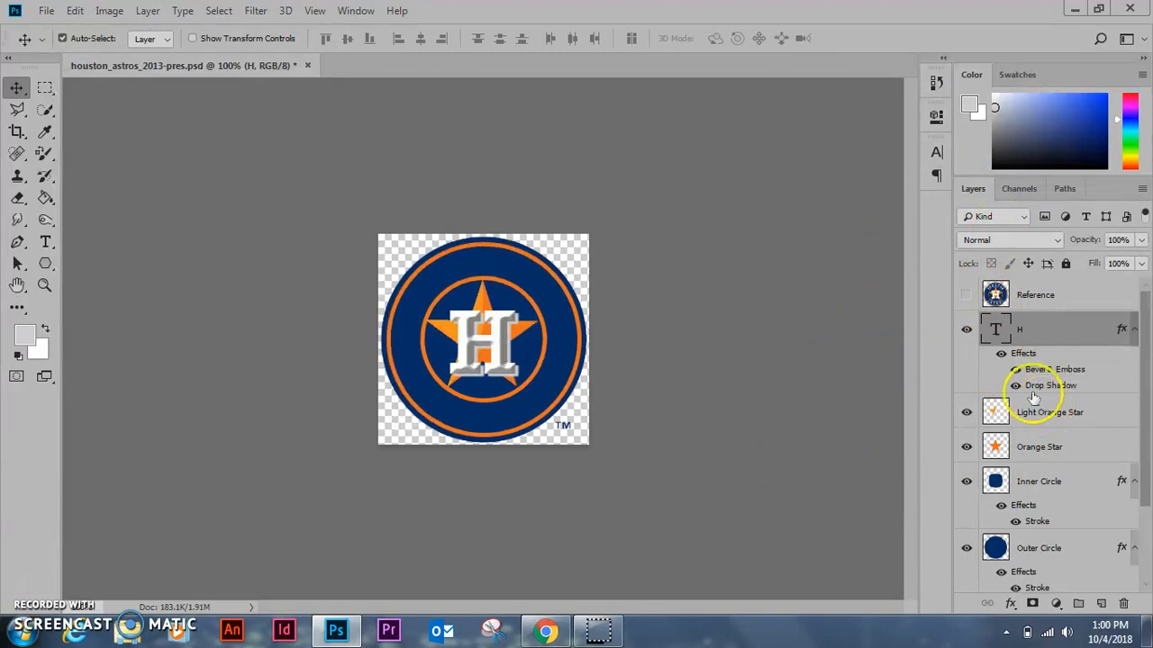
pyautogui.click(1015, 369)
pyautogui.click(1015, 369)
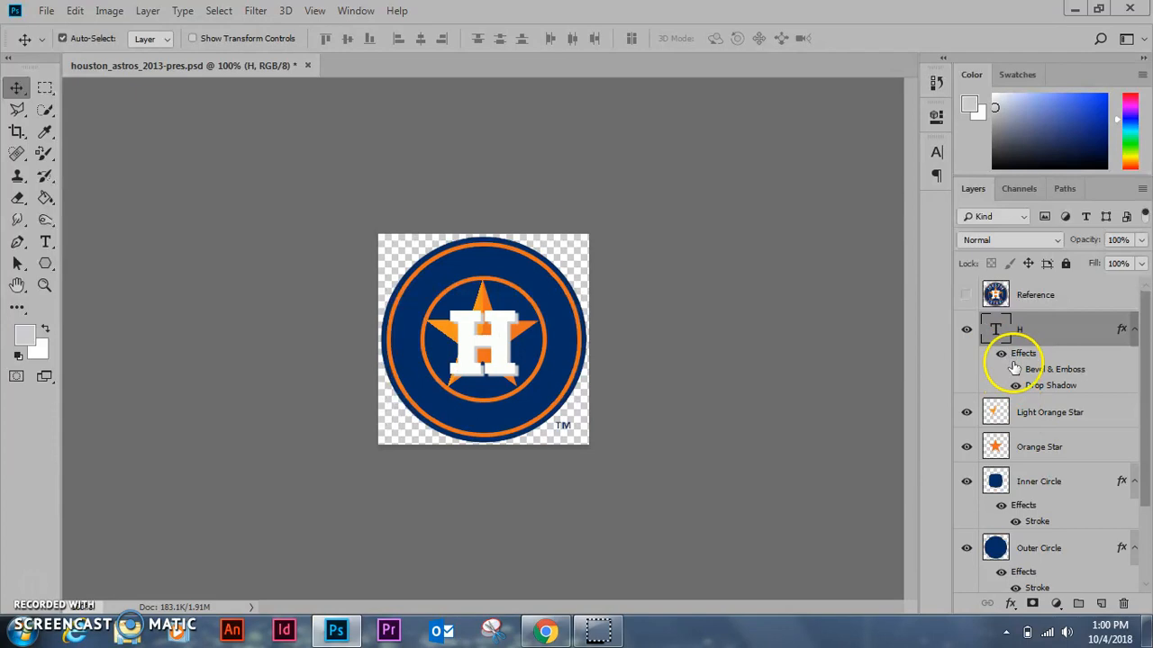
pyautogui.click(1016, 369)
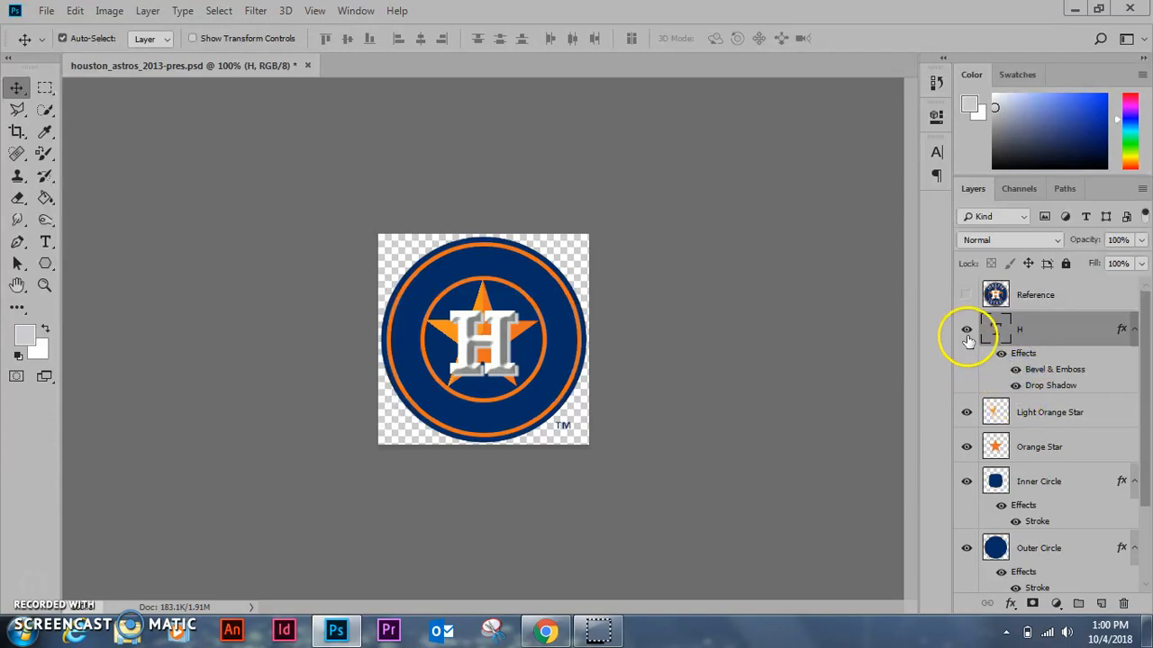
# Toggle the H layer, its Bevel & Emboss effect and the Reference layer off and on to judge the chiseled look.
pyautogui.click(967, 332)
pyautogui.click(967, 331)
pyautogui.click(1015, 369)
pyautogui.click(1015, 370)
pyautogui.click(967, 296)
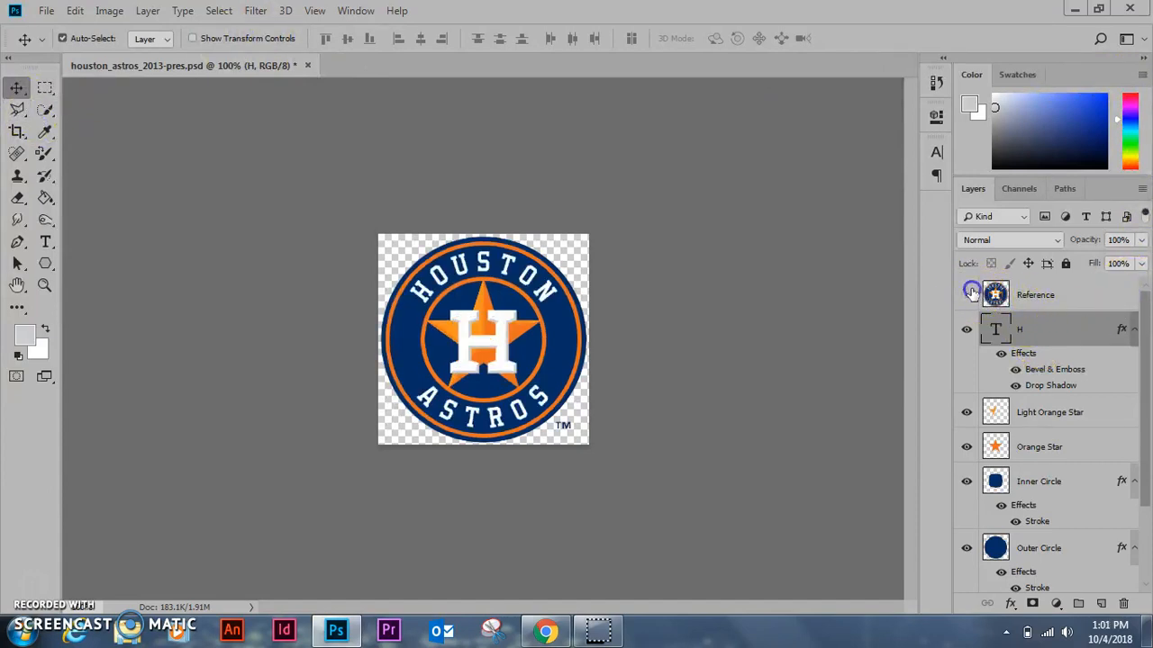
pyautogui.click(966, 294)
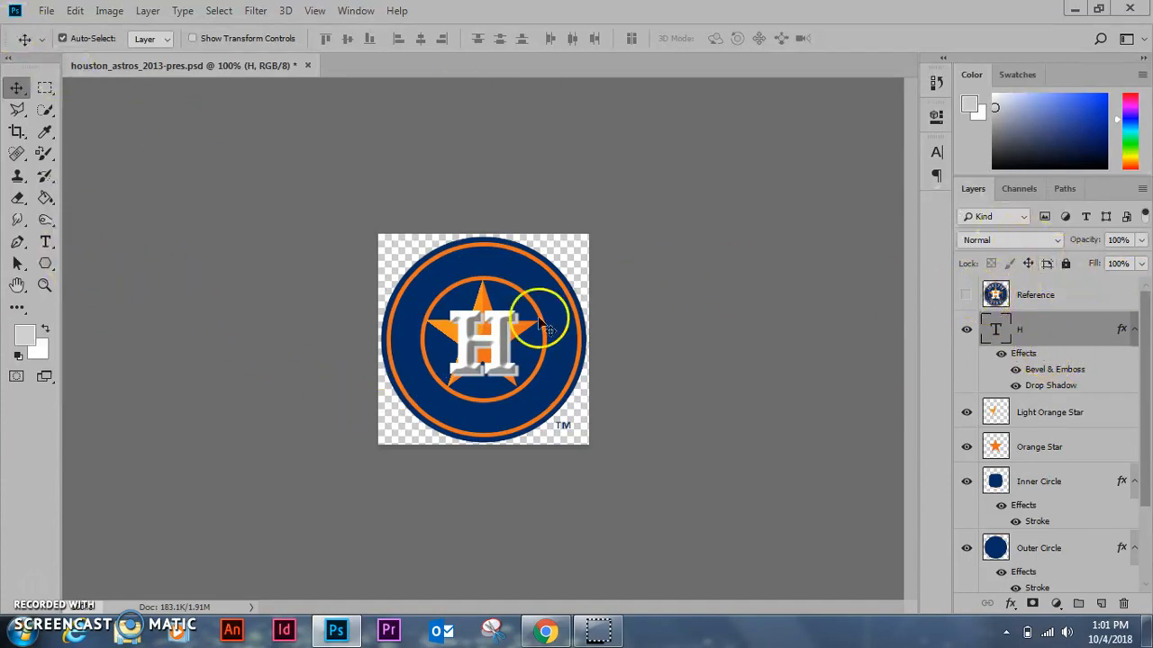
# Add a separate white letter H in the blue ring above the star and set its size to 30 pt.
pyautogui.click(45, 241)
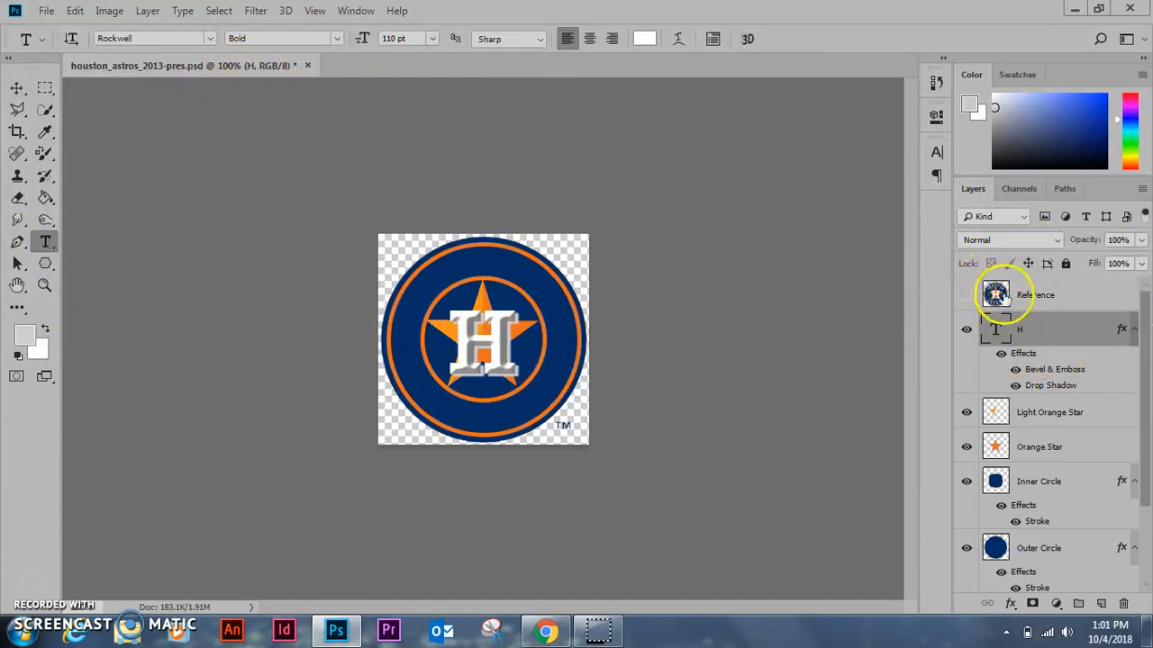
pyautogui.click(476, 272)
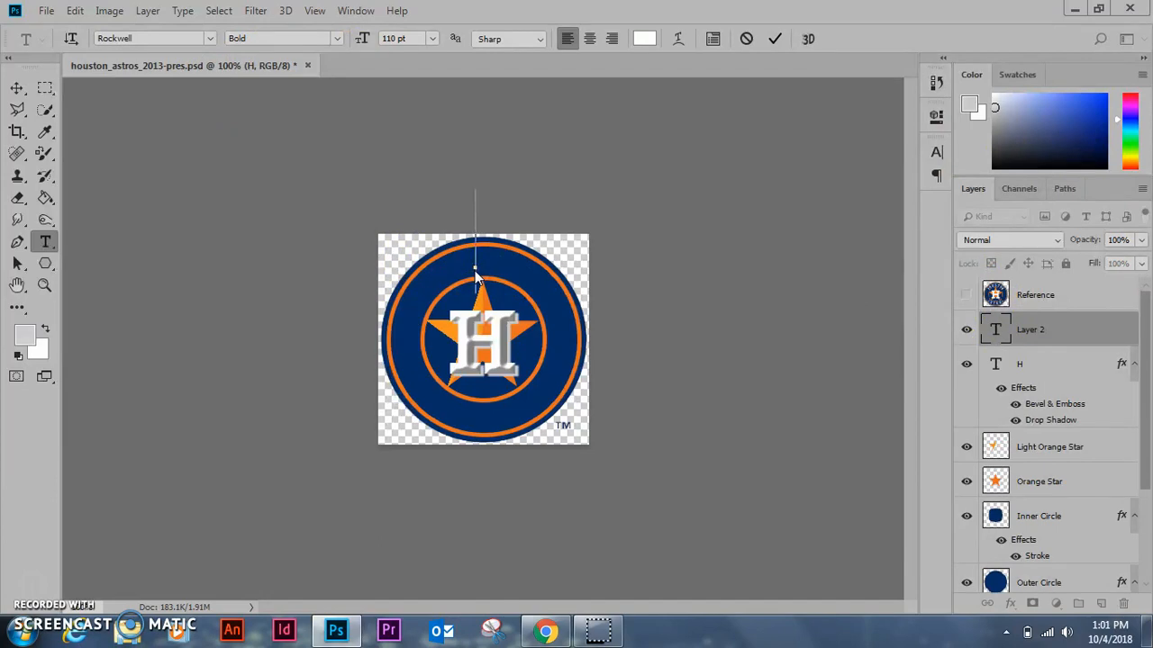
pyautogui.write('H')
pyautogui.click(552, 256)
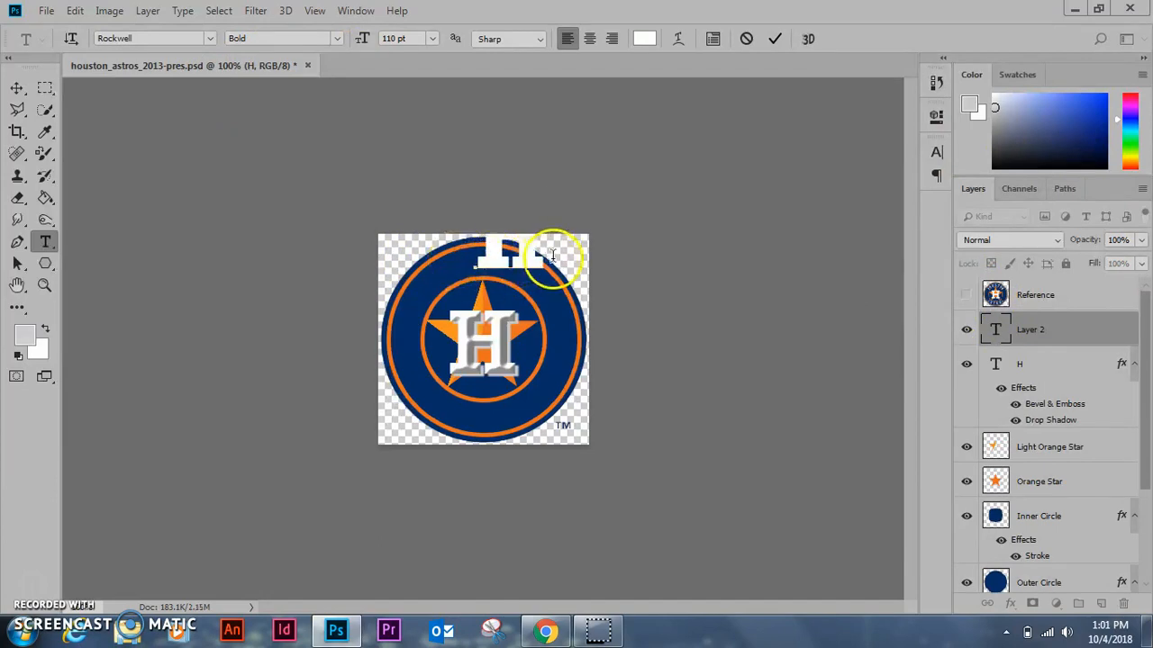
pyautogui.doubleClick(481, 251)
pyautogui.click(435, 38)
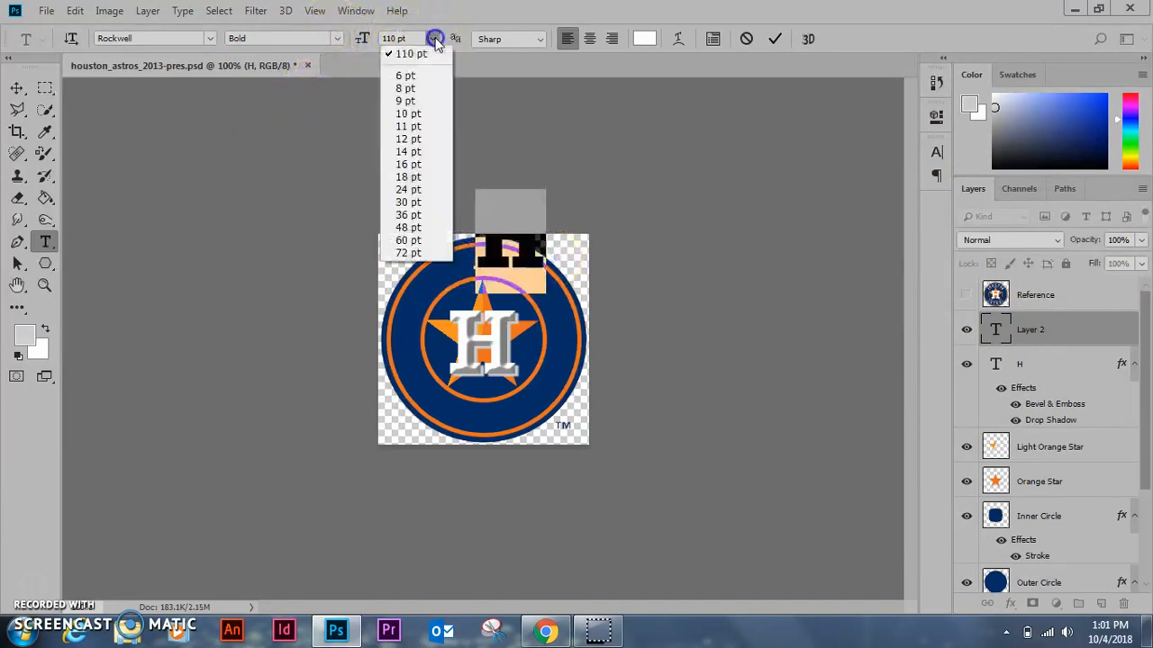
pyautogui.click(408, 202)
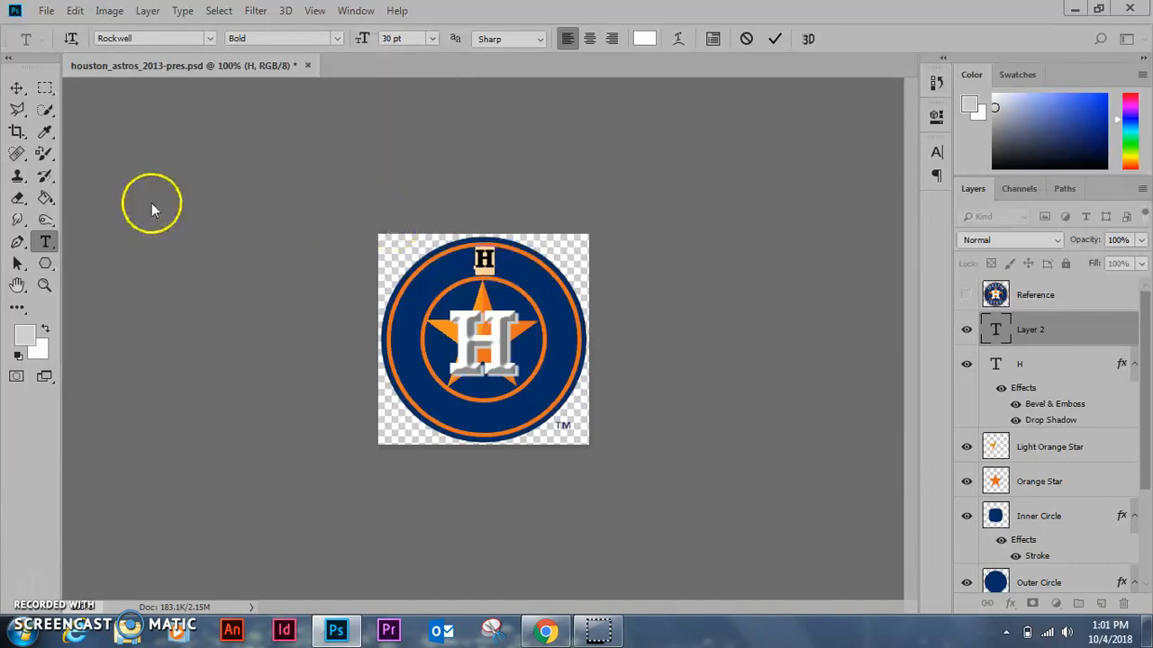
# Move the small H slightly down within the ring above the star and compare it with the Reference layer.
pyautogui.click(16, 87)
pyautogui.moveTo(485, 259)
pyautogui.mouseDown()
pyautogui.moveTo(474, 252)
pyautogui.moveTo(484, 268)
pyautogui.mouseUp()
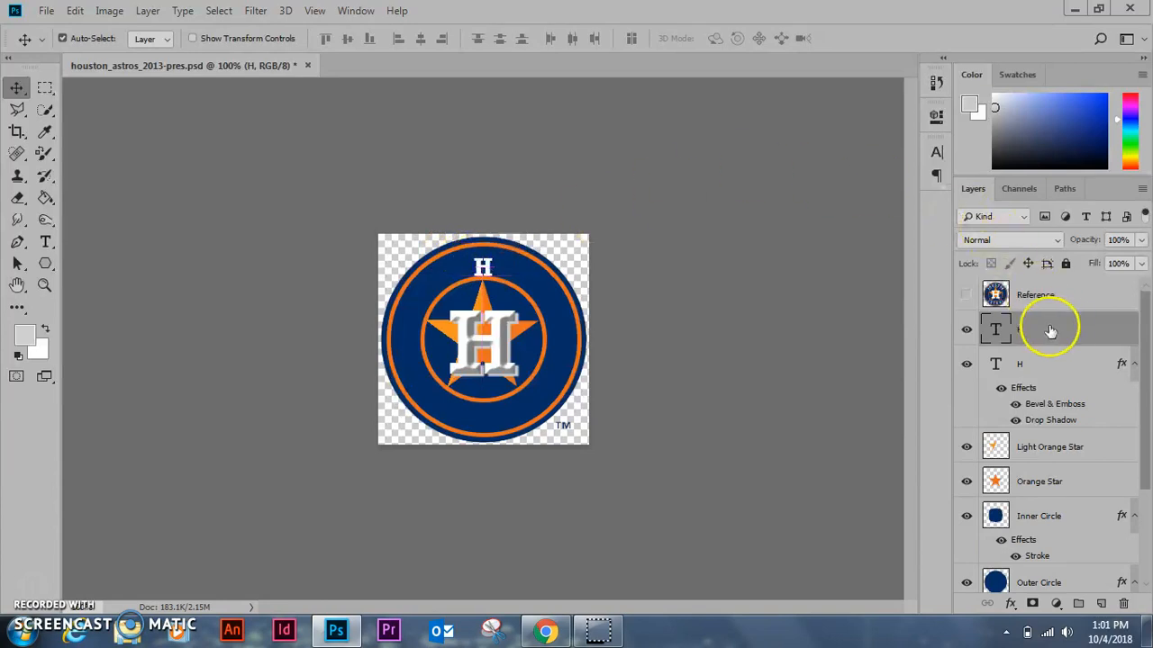
pyautogui.click(967, 295)
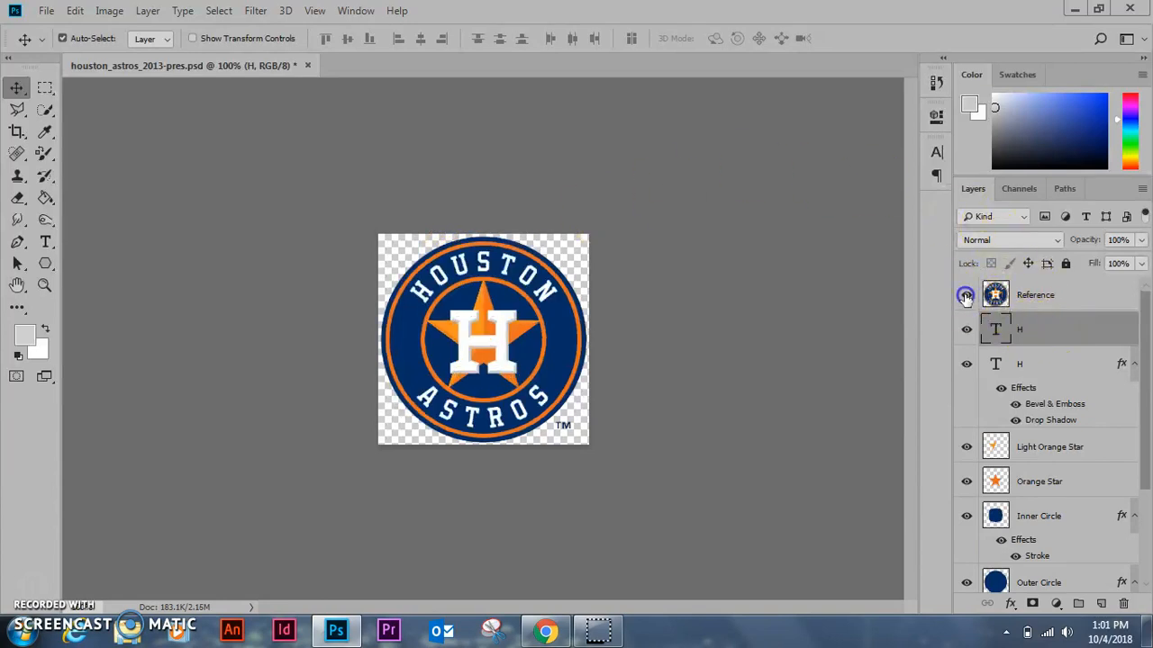
pyautogui.click(967, 297)
# Replace the small H with an S at the top center of the ring and check it against the Reference layer.
pyautogui.click(45, 242)
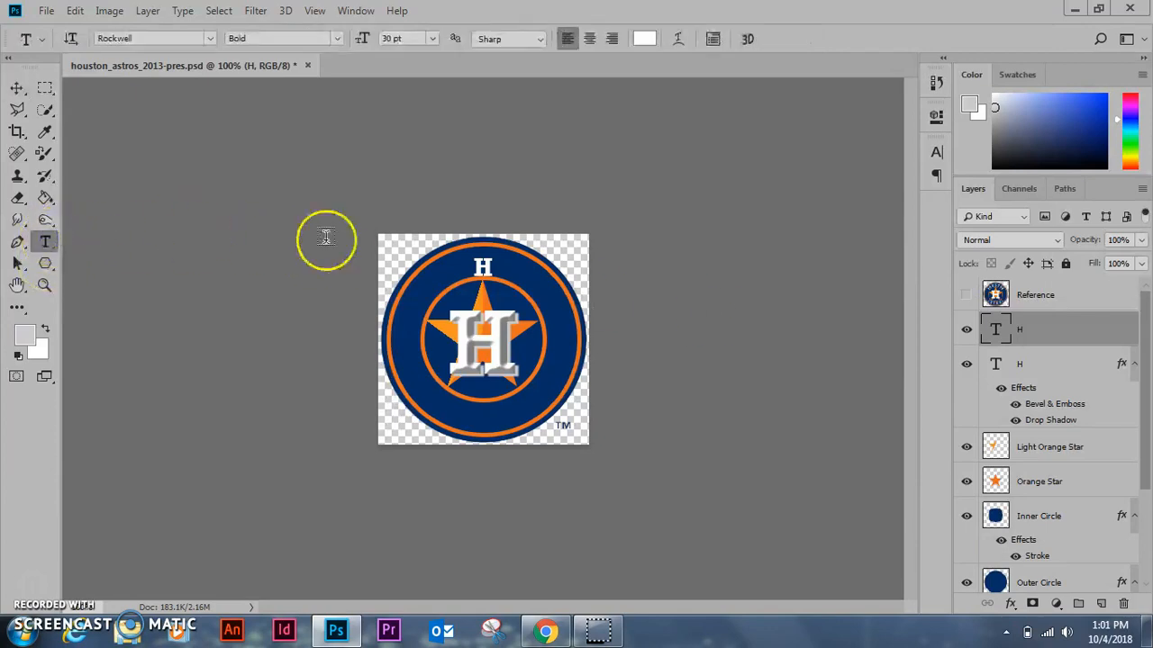
pyautogui.click(480, 266)
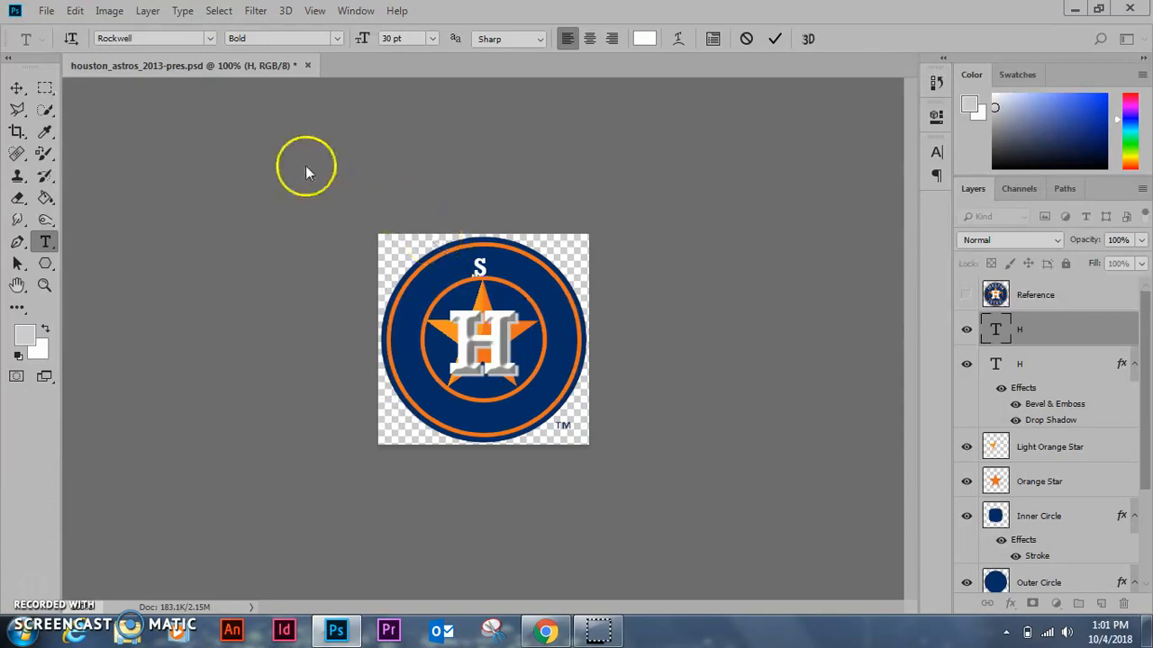
pyautogui.click(17, 87)
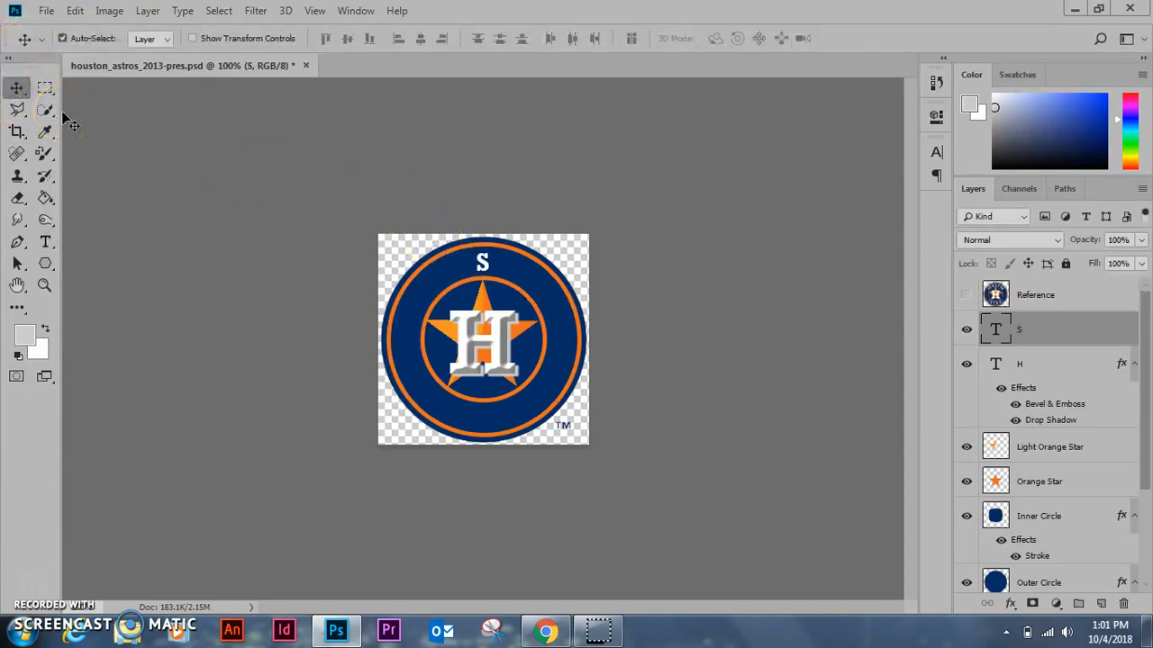
pyautogui.click(966, 296)
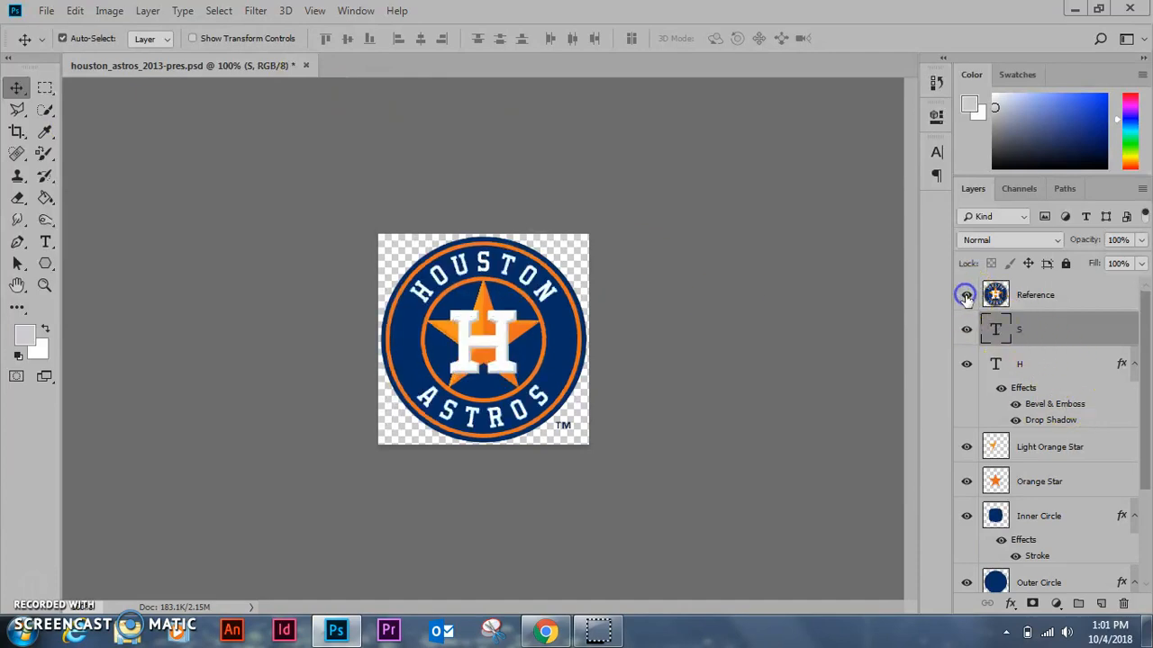
pyautogui.click(966, 297)
pyautogui.click(966, 296)
pyautogui.click(967, 296)
pyautogui.click(967, 296)
pyautogui.click(968, 296)
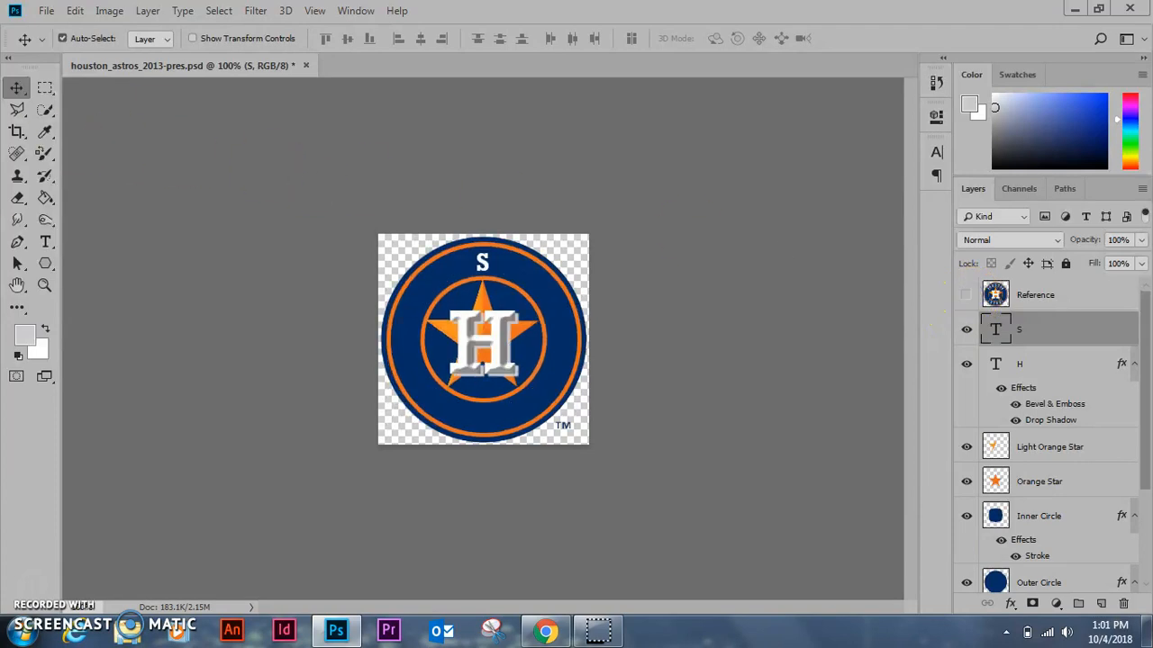
# Change the font of the small S to Rockwell Extra Bold.
pyautogui.click(46, 241)
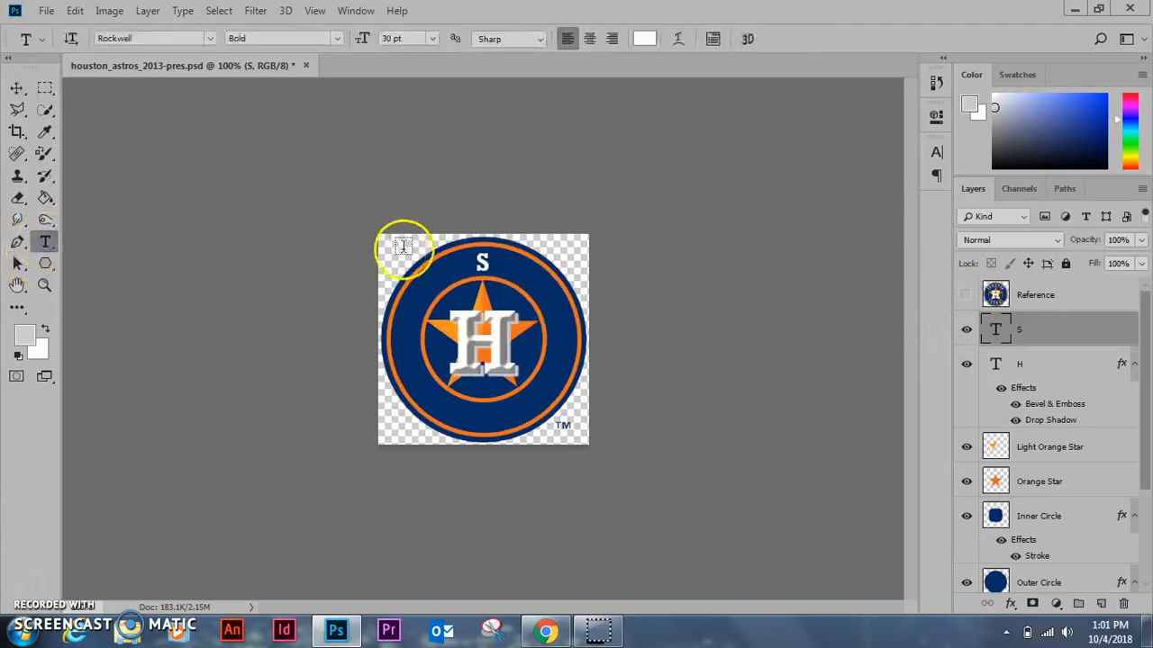
pyautogui.click(470, 262)
pyautogui.click(210, 39)
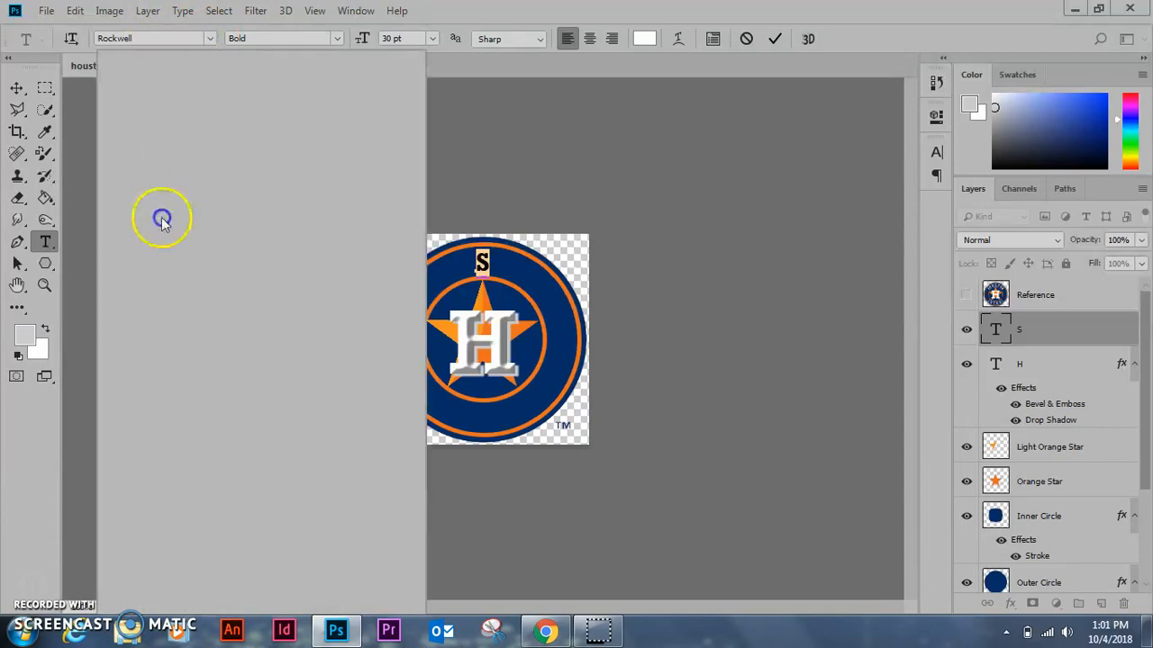
pyautogui.scroll(-1, 349, 365)
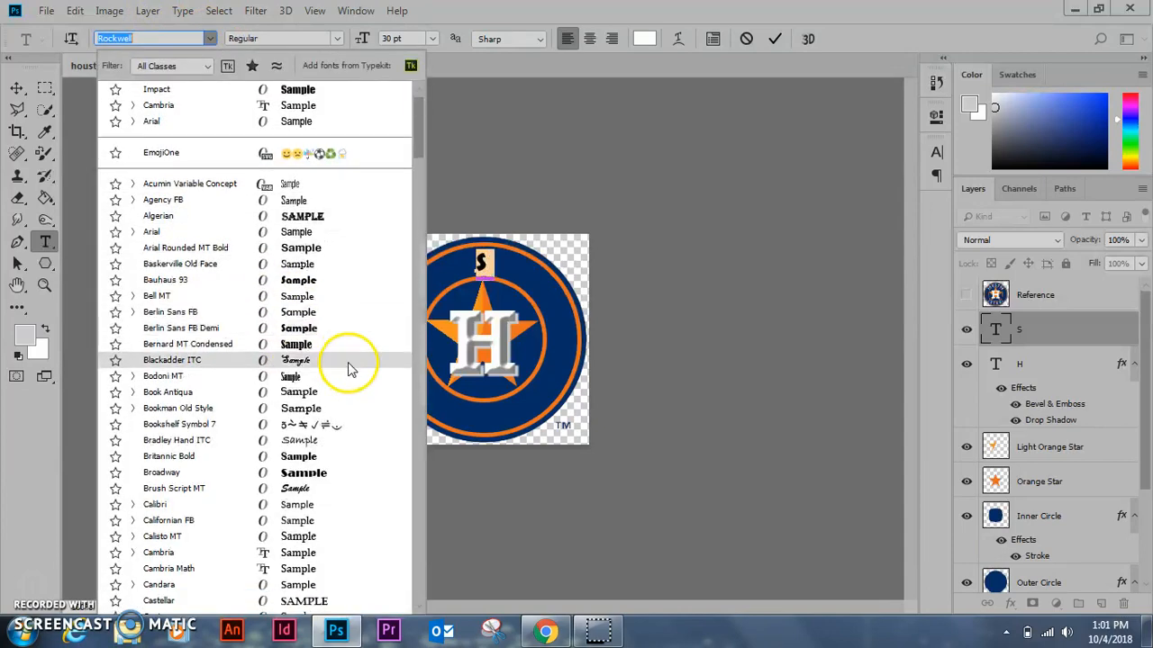
pyautogui.moveTo(423, 142); pyautogui.dragTo(363, 402)
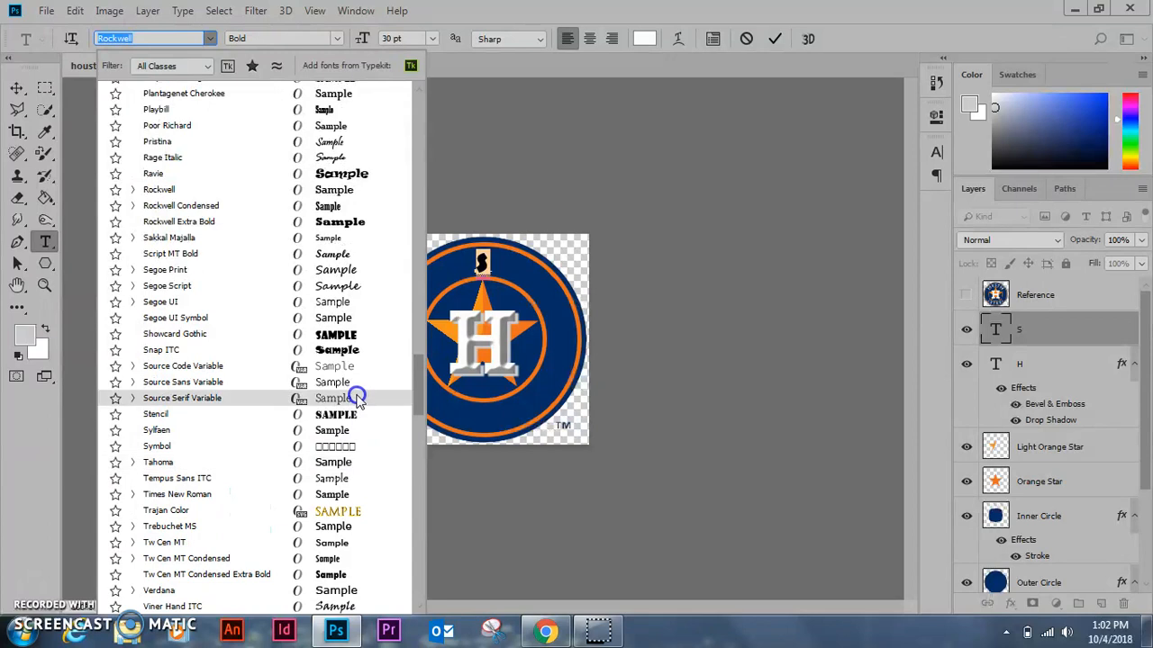
pyautogui.scroll(6, 356, 378)
pyautogui.scroll(1, 338, 300)
pyautogui.scroll(-1, 334, 303)
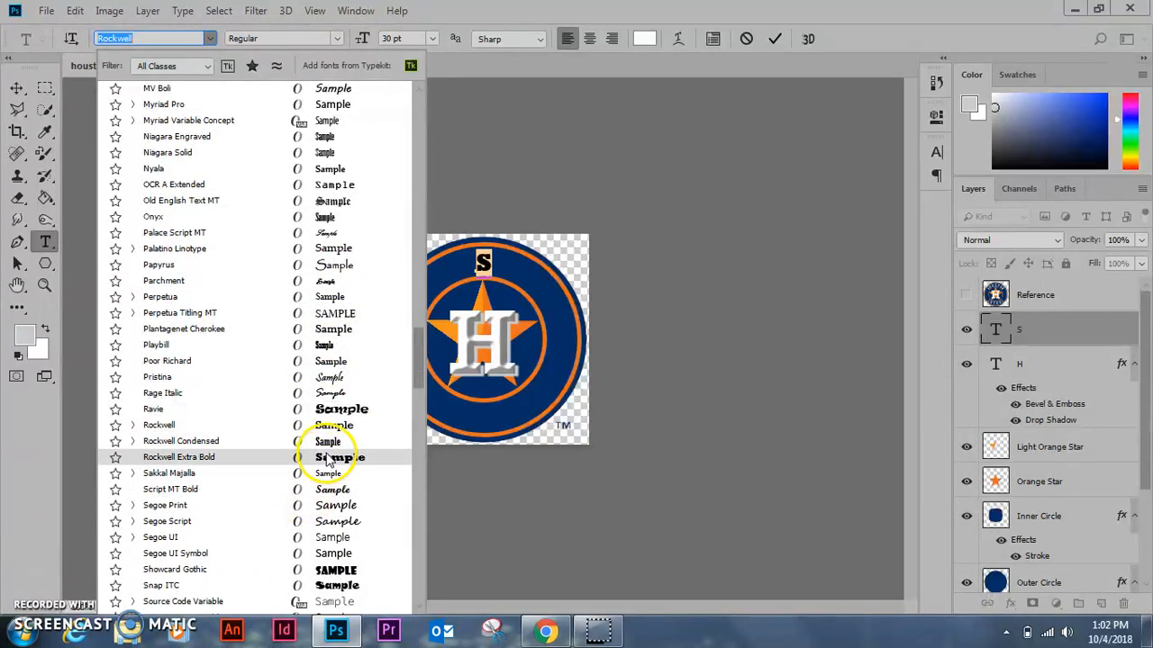
pyautogui.click(324, 457)
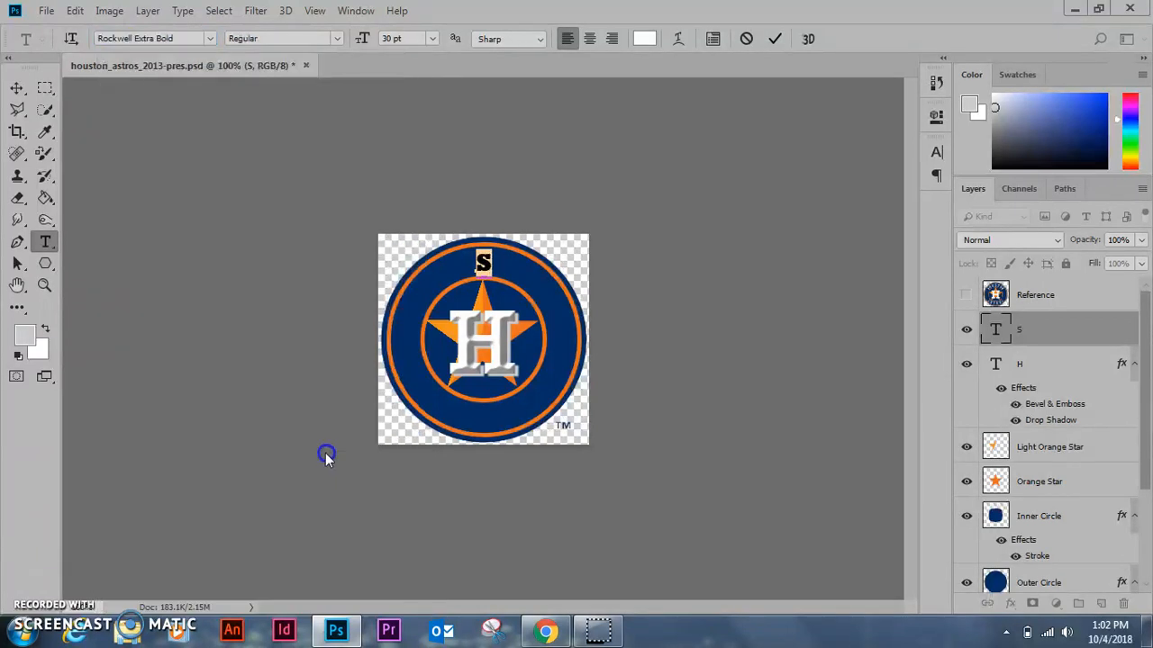
# Center the small S above the star's tip in the blue ring and compare it with the Reference layer.
pyautogui.click(17, 87)
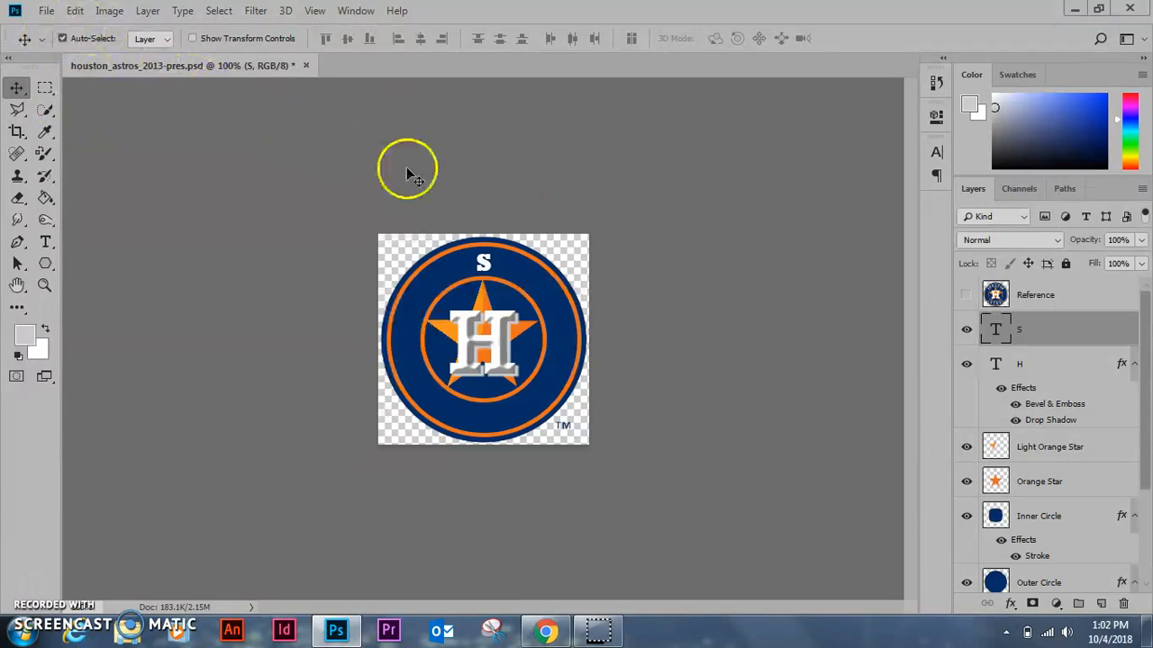
pyautogui.moveTo(472, 258)
pyautogui.mouseDown()
pyautogui.moveTo(497, 262)
pyautogui.moveTo(483, 256)
pyautogui.moveTo(485, 267)
pyautogui.mouseUp()
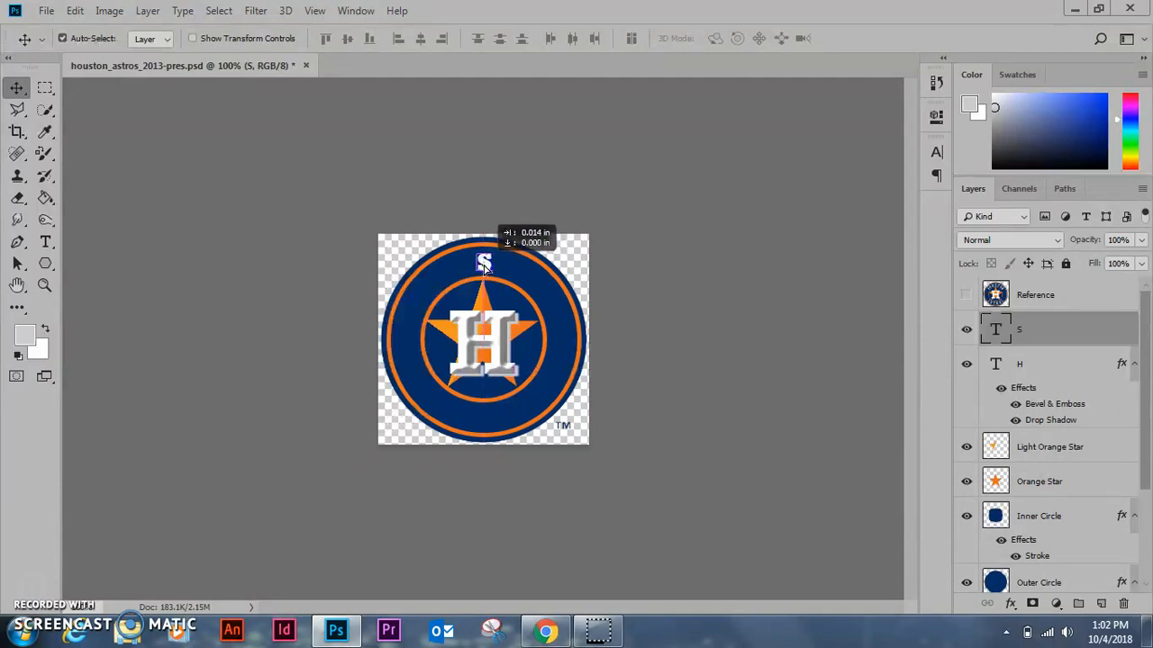
pyautogui.moveTo(485, 265); pyautogui.dragTo(484, 264)
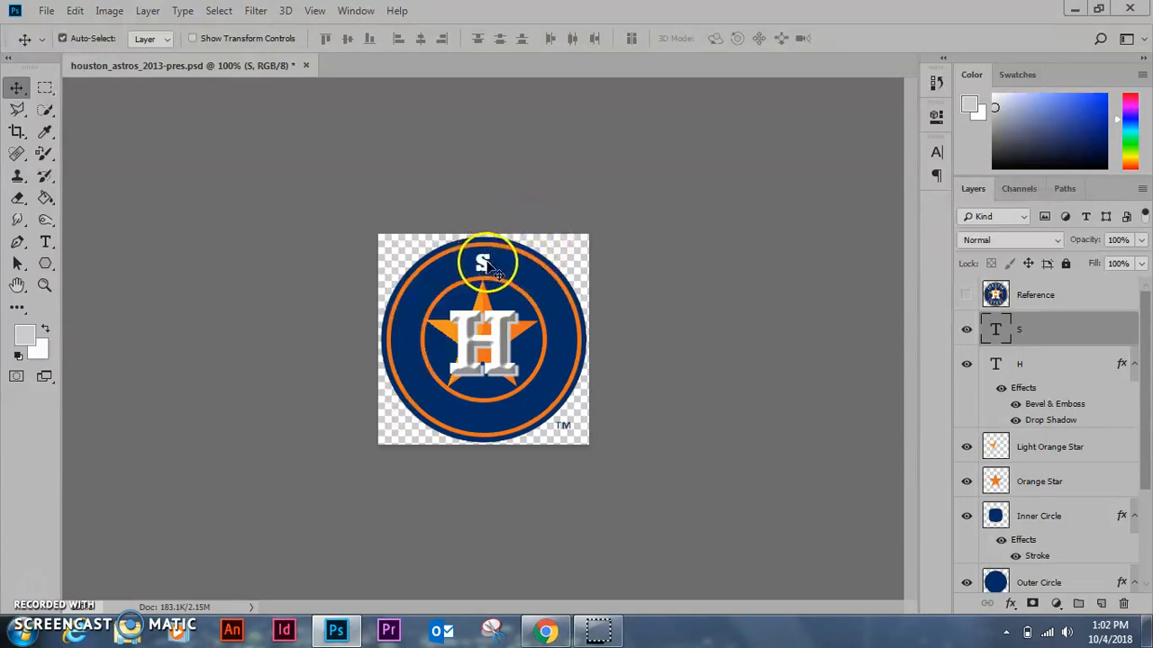
pyautogui.moveTo(484, 262)
pyautogui.mouseDown()
pyautogui.moveTo(482, 219)
pyautogui.moveTo(484, 260)
pyautogui.mouseUp()
pyautogui.click(540, 207)
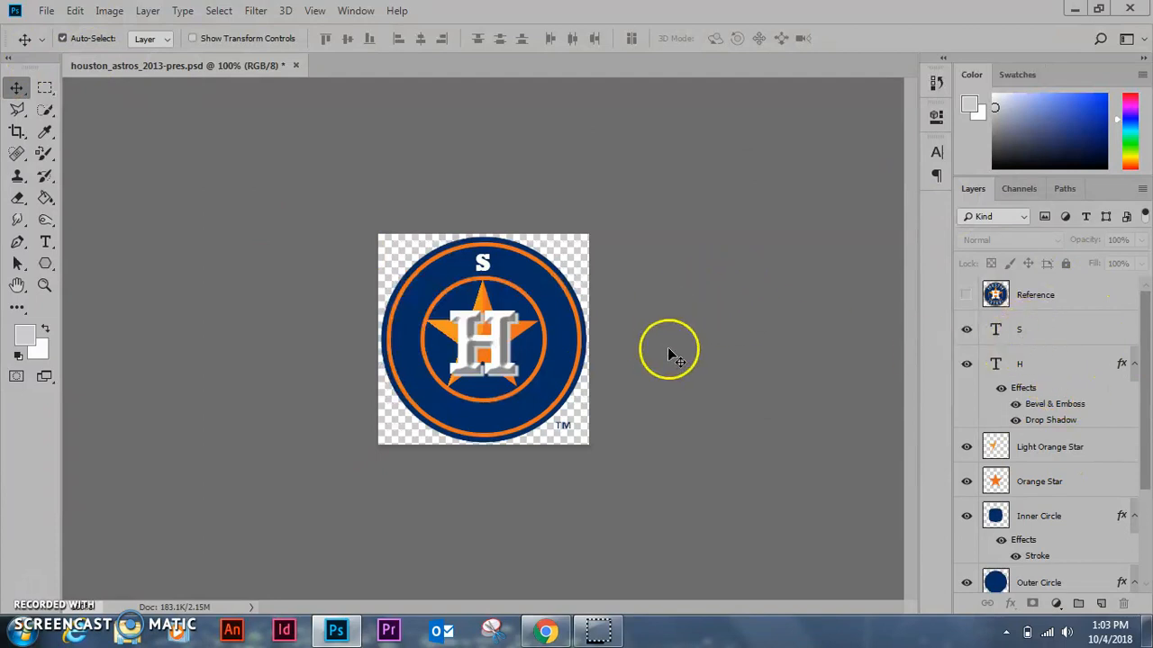
pyautogui.click(1038, 300)
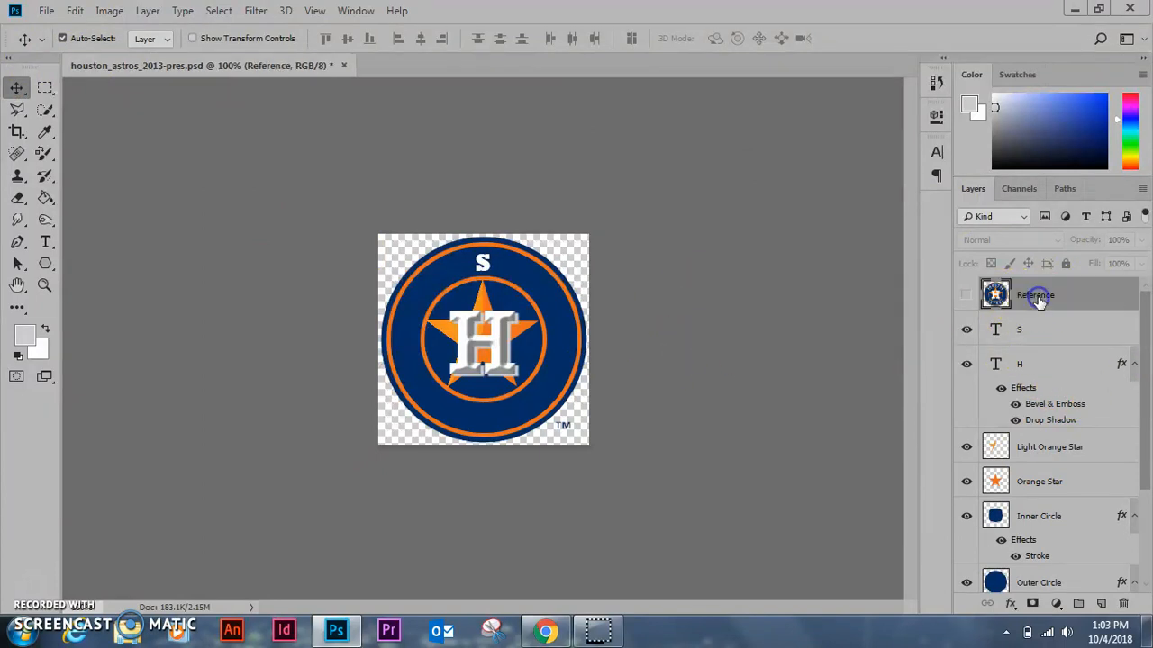
pyautogui.click(967, 297)
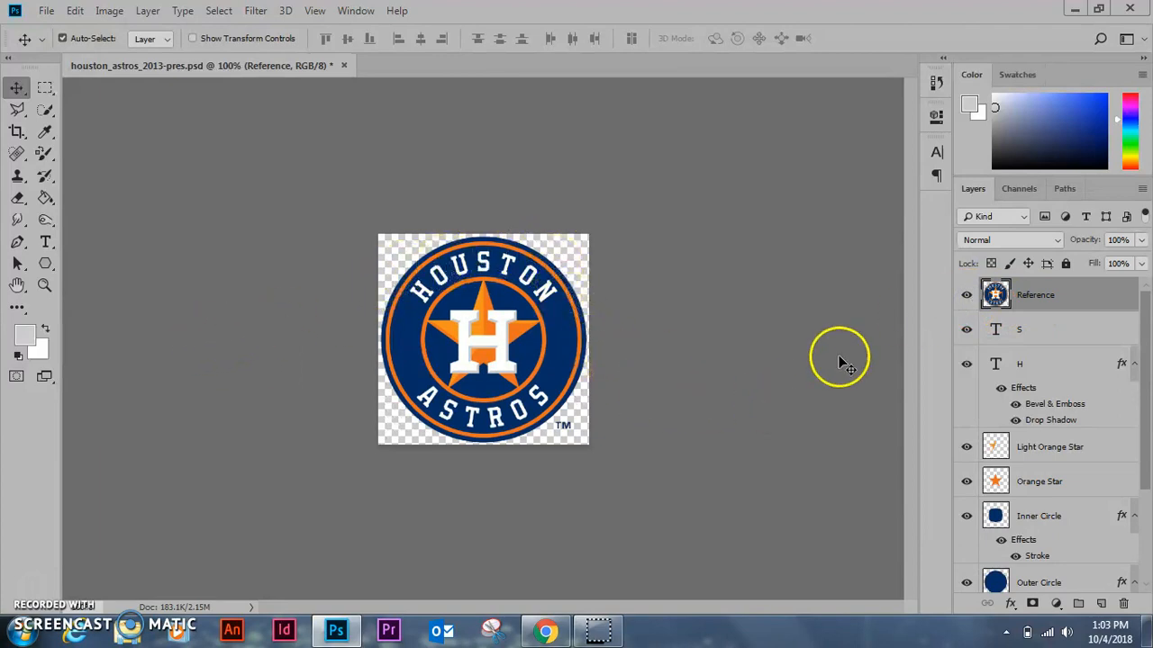
pyautogui.click(966, 297)
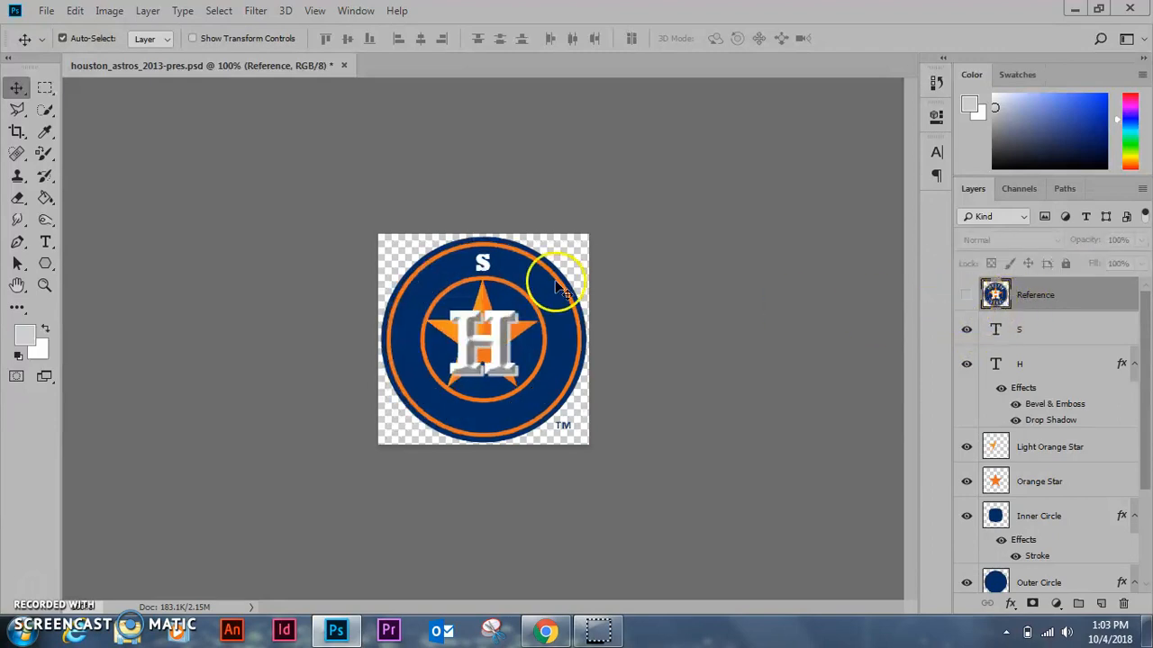
# Add a 30 pt Rockwell Extra Bold H on a new layer above the S and move it to the ring's upper left.
pyautogui.click(45, 242)
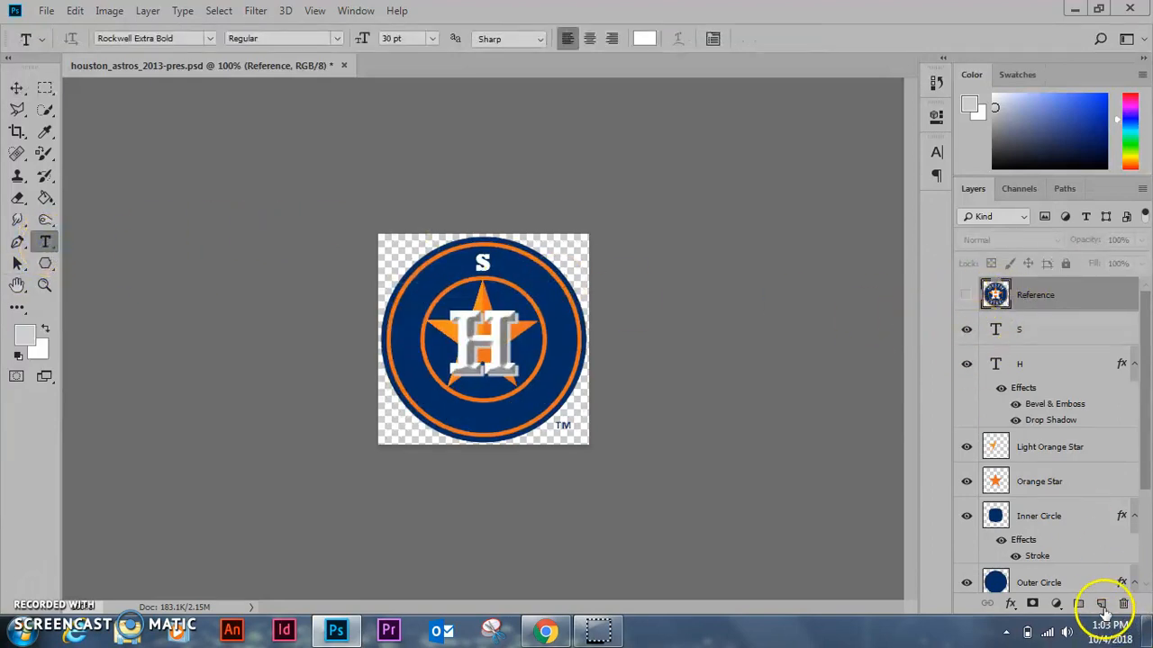
pyautogui.click(1029, 327)
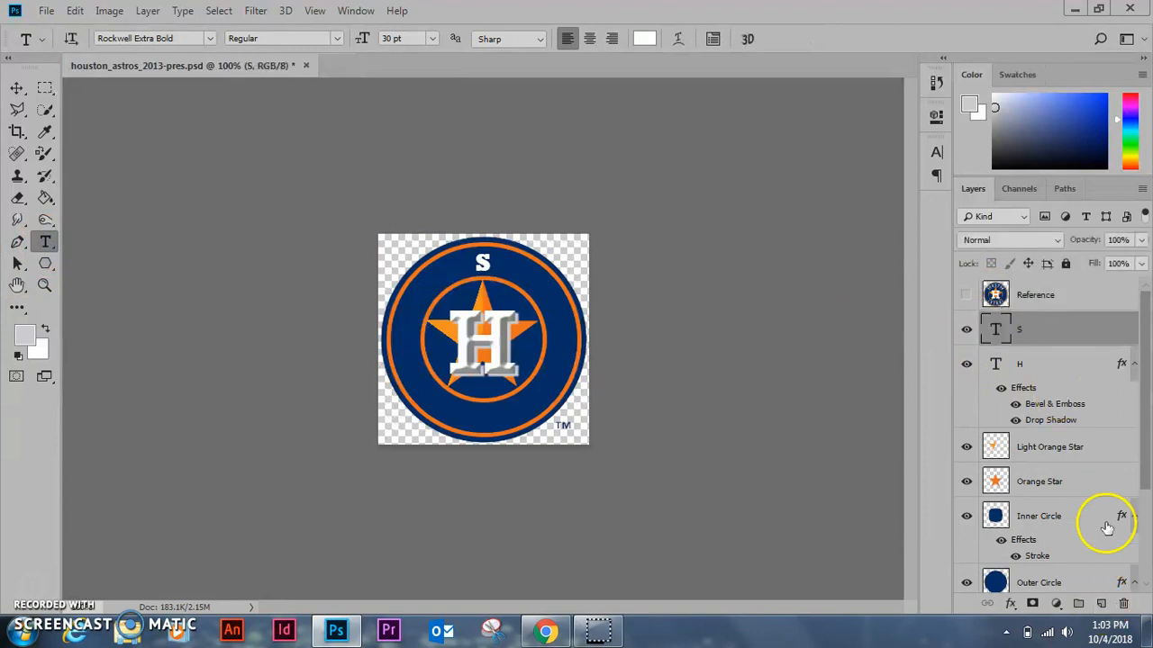
pyautogui.click(1100, 603)
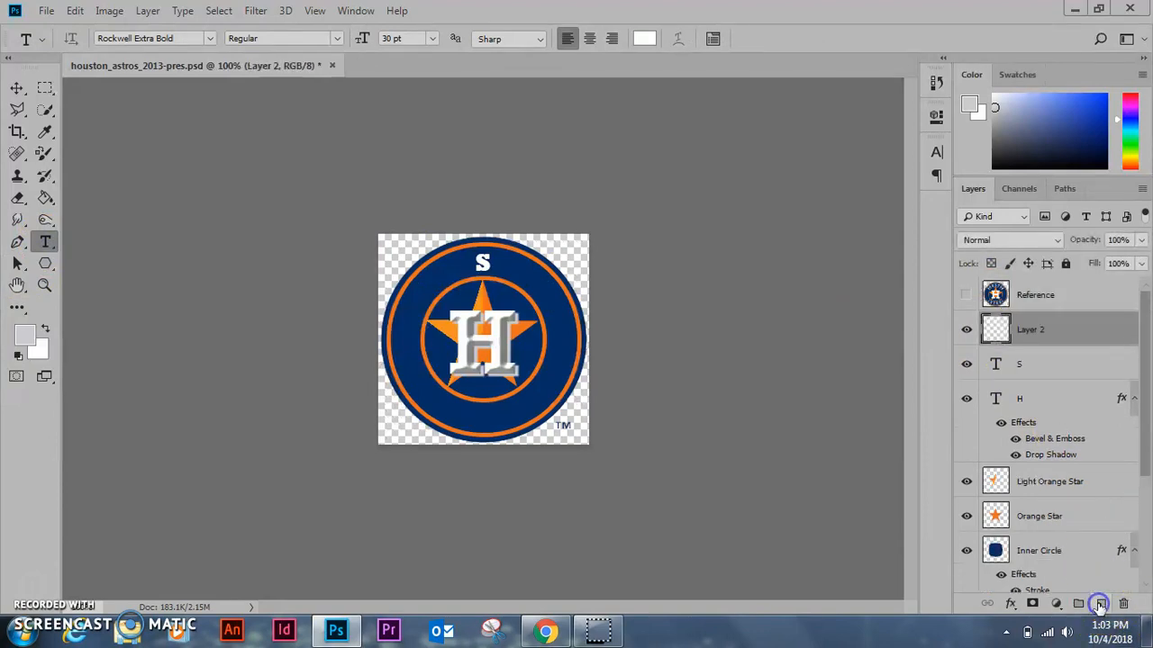
pyautogui.click(441, 275)
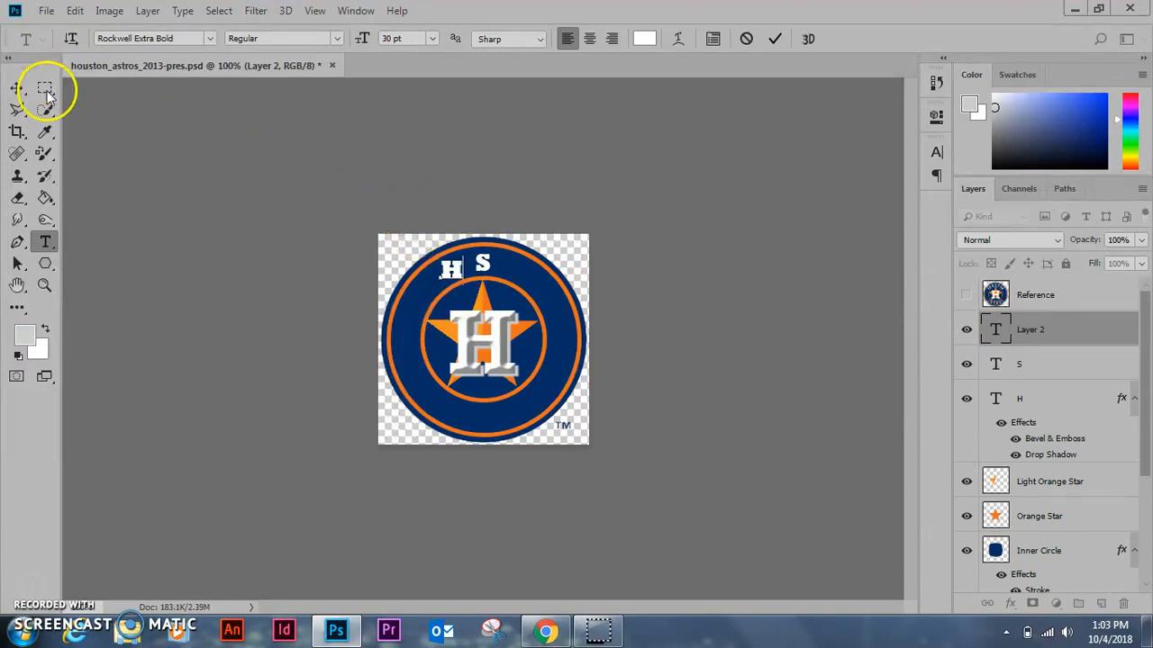
pyautogui.click(17, 87)
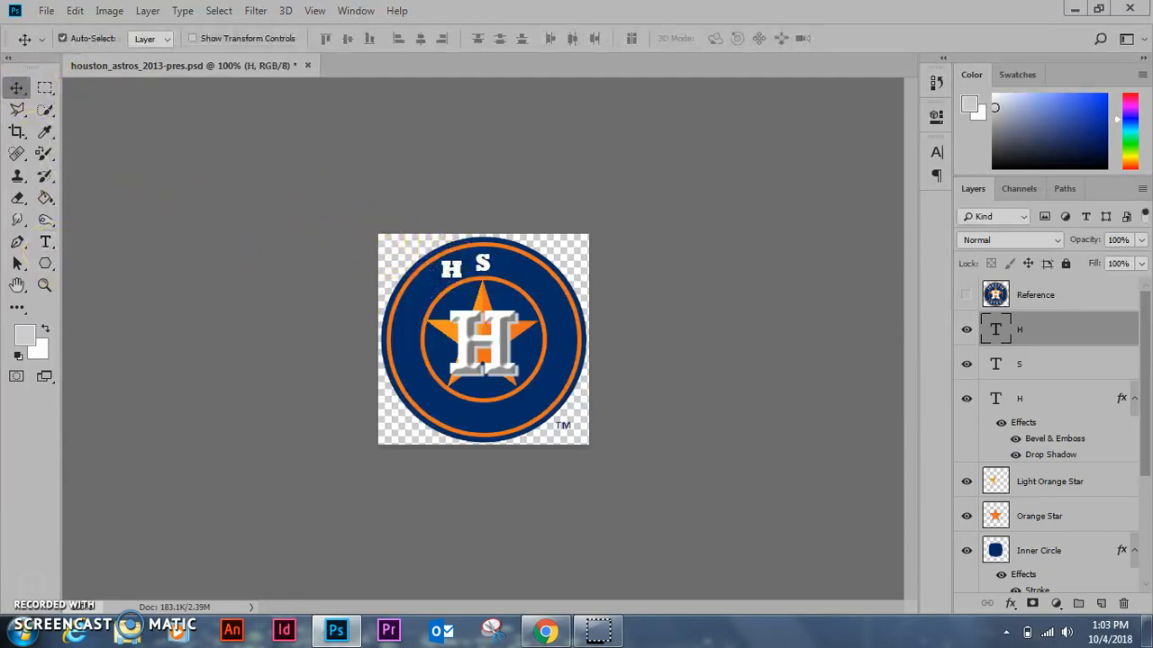
pyautogui.moveTo(450, 268); pyautogui.dragTo(411, 308)
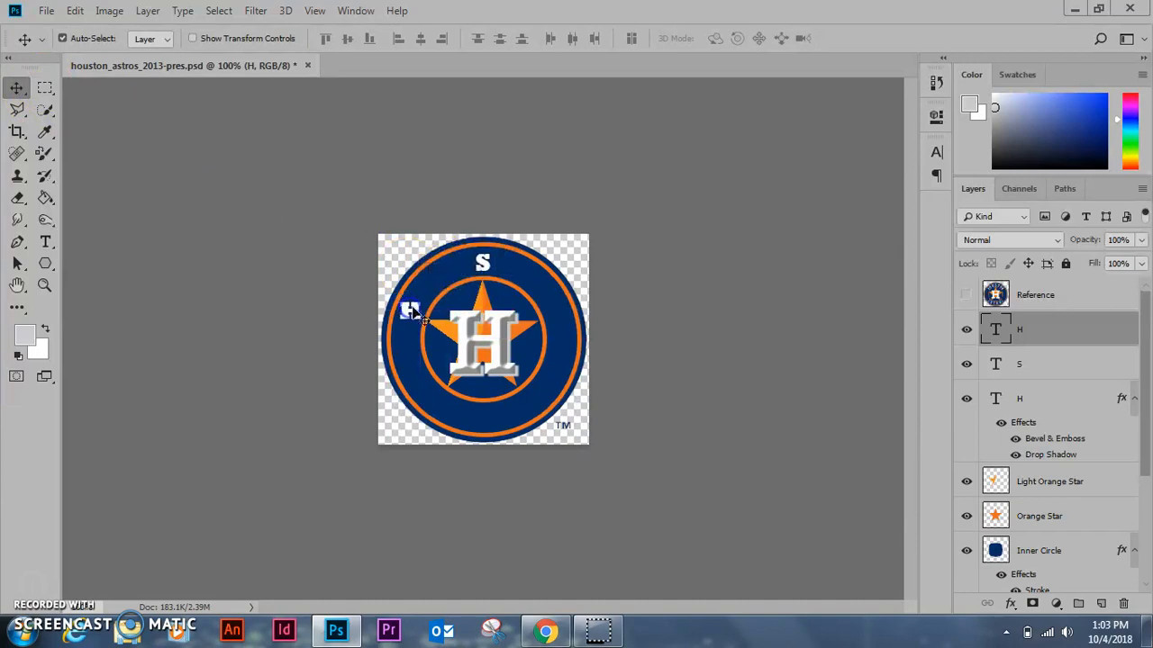
# Add a 30 pt Rockwell Extra Bold O on a new layer and place it in the ring just above and right of the small H.
pyautogui.click(967, 294)
pyautogui.click(968, 296)
pyautogui.click(967, 296)
pyautogui.click(45, 242)
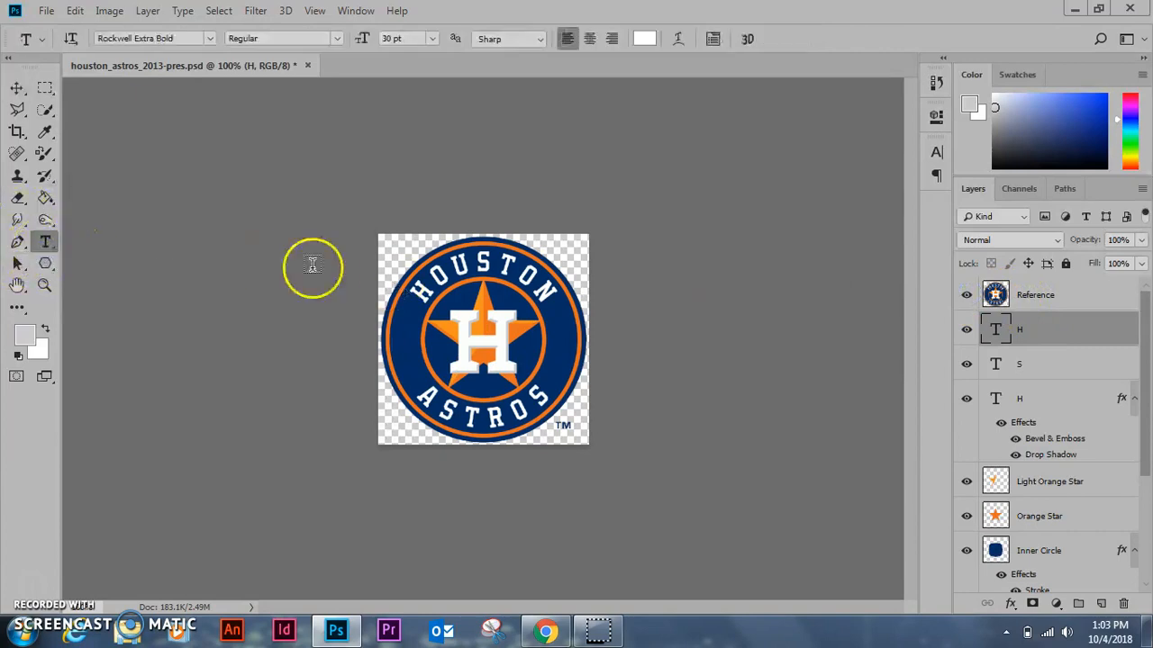
pyautogui.click(1100, 603)
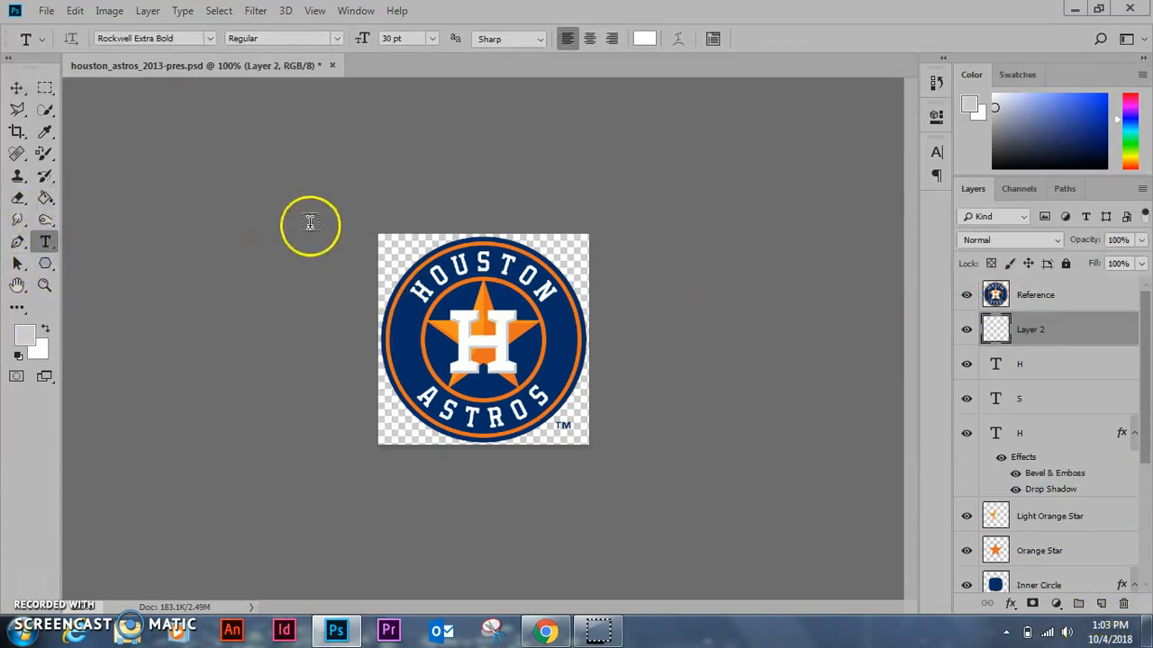
pyautogui.click(966, 295)
pyautogui.click(431, 285)
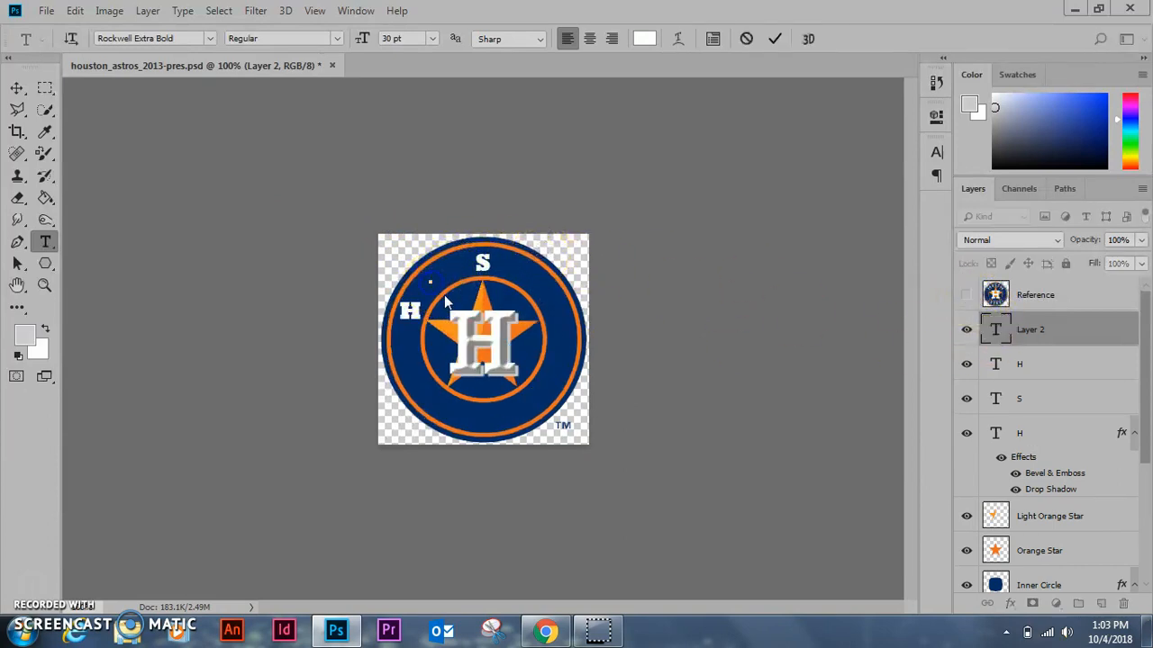
pyautogui.write('O')
pyautogui.click(16, 87)
pyautogui.click(395, 252)
pyautogui.moveTo(439, 270); pyautogui.dragTo(428, 282)
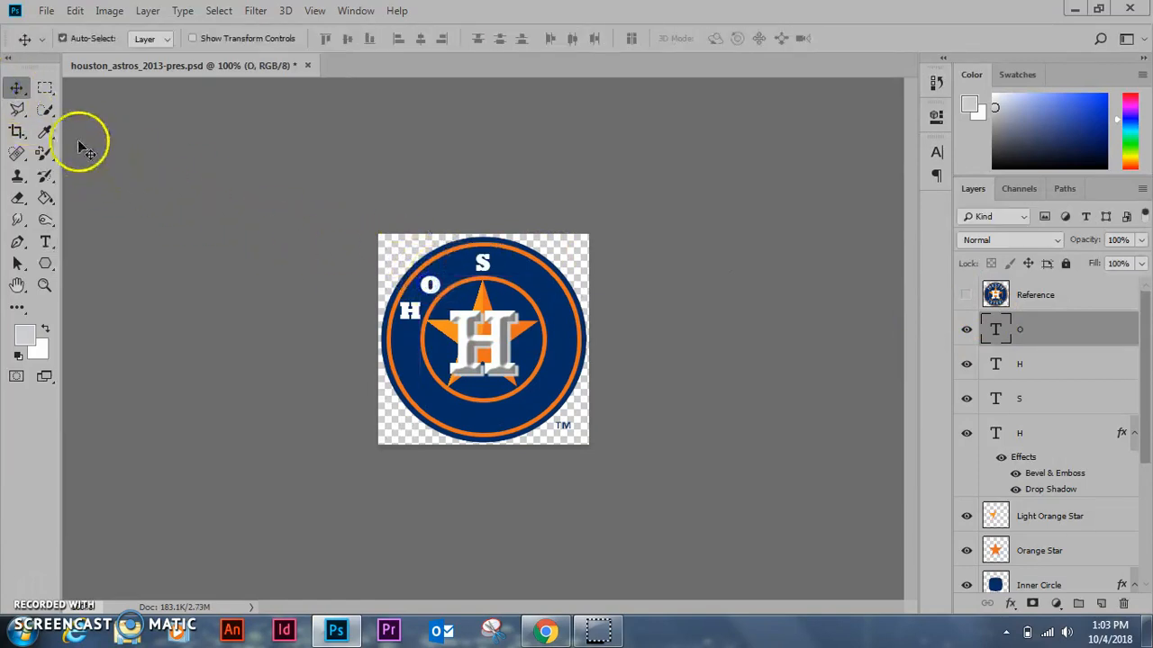
# Add a 30 pt Rockwell Extra Bold U as a separate layer and place it in the ring between the O and the S.
pyautogui.click(45, 241)
pyautogui.click(453, 269)
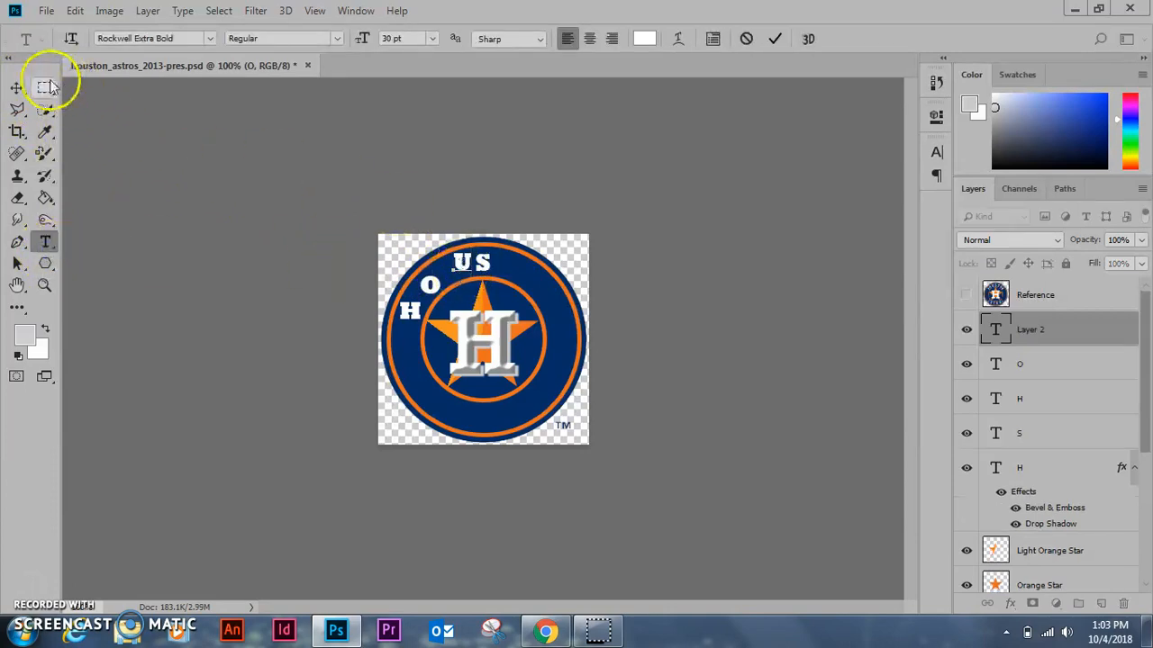
pyautogui.click(17, 86)
pyautogui.moveTo(434, 267); pyautogui.dragTo(450, 272)
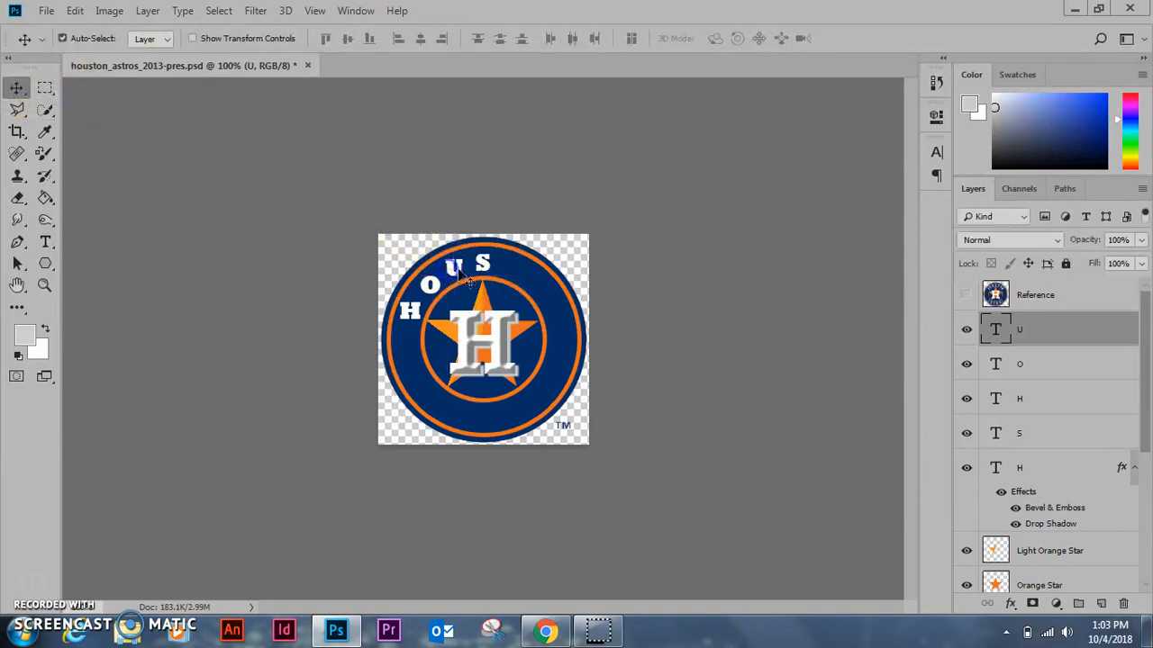
# Show the Reference layer and move it beneath the four ring letter layers, directly above the beveled H.
pyautogui.click(966, 296)
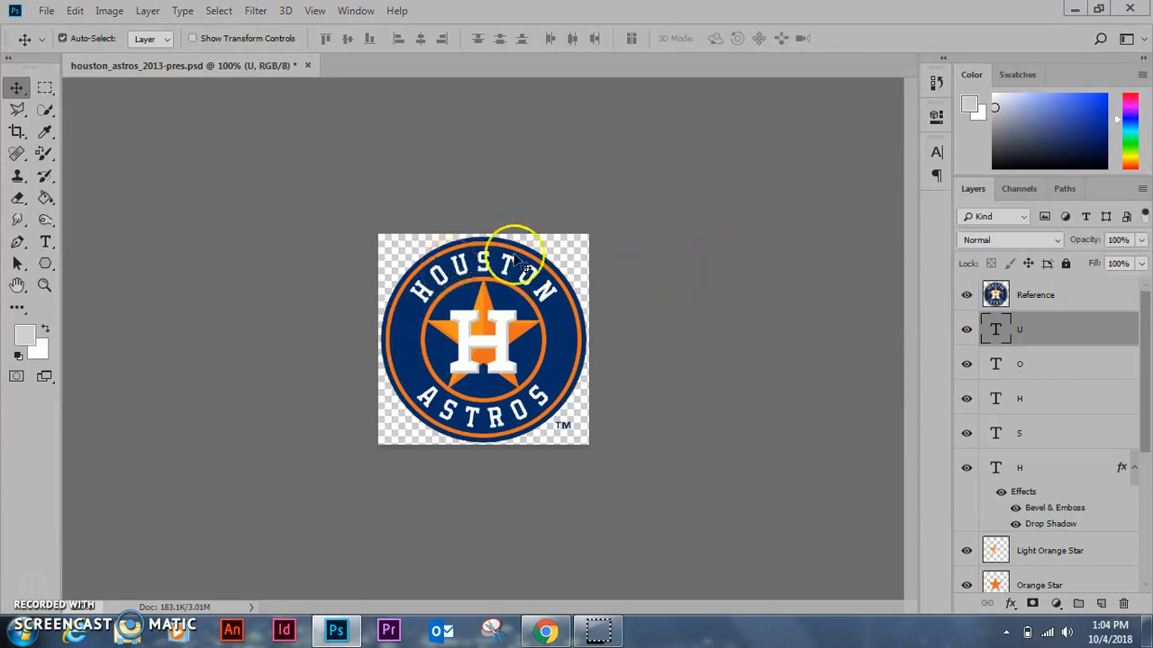
pyautogui.click(49, 246)
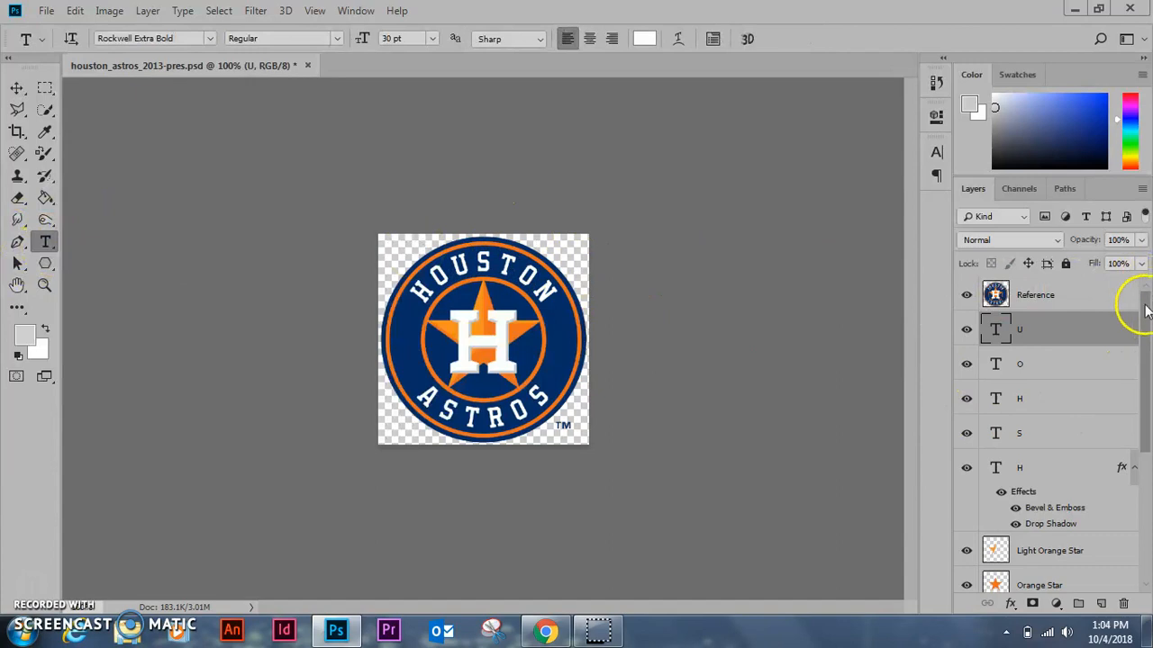
pyautogui.click(965, 295)
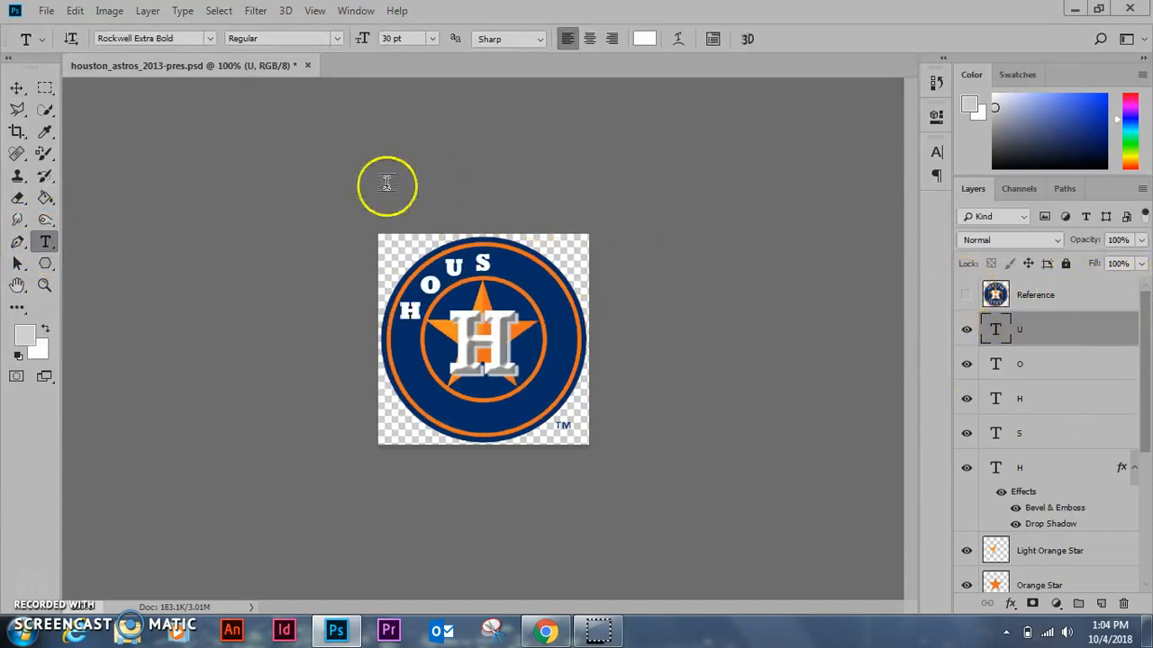
pyautogui.click(17, 87)
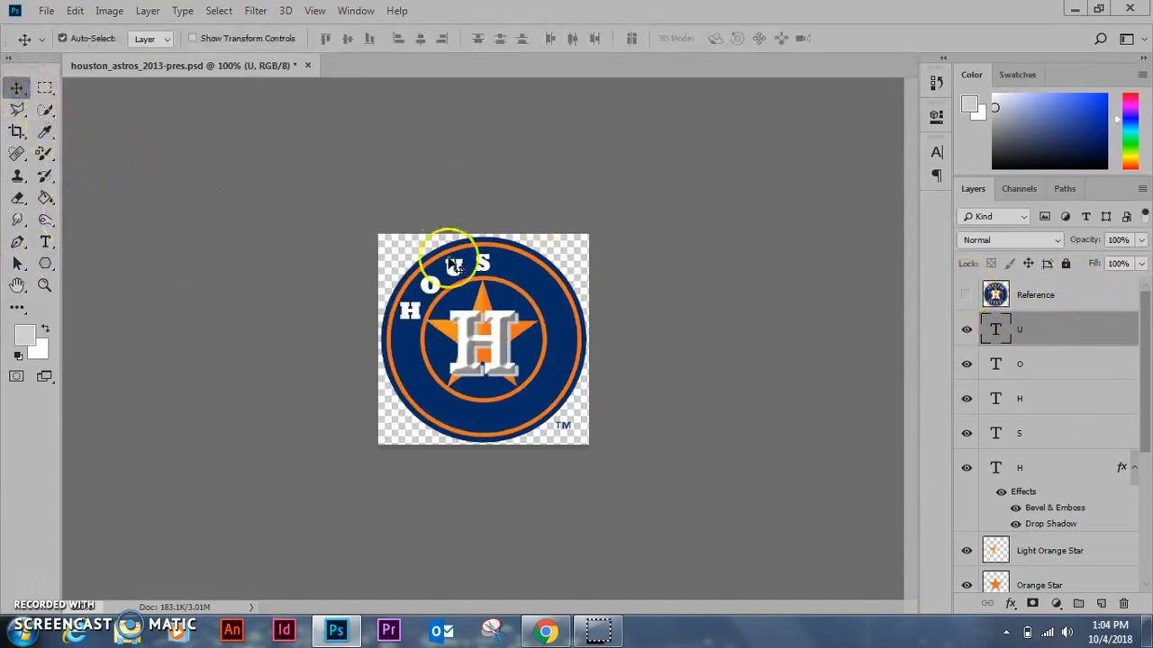
pyautogui.click(966, 295)
pyautogui.moveTo(1029, 311); pyautogui.dragTo(1049, 448)
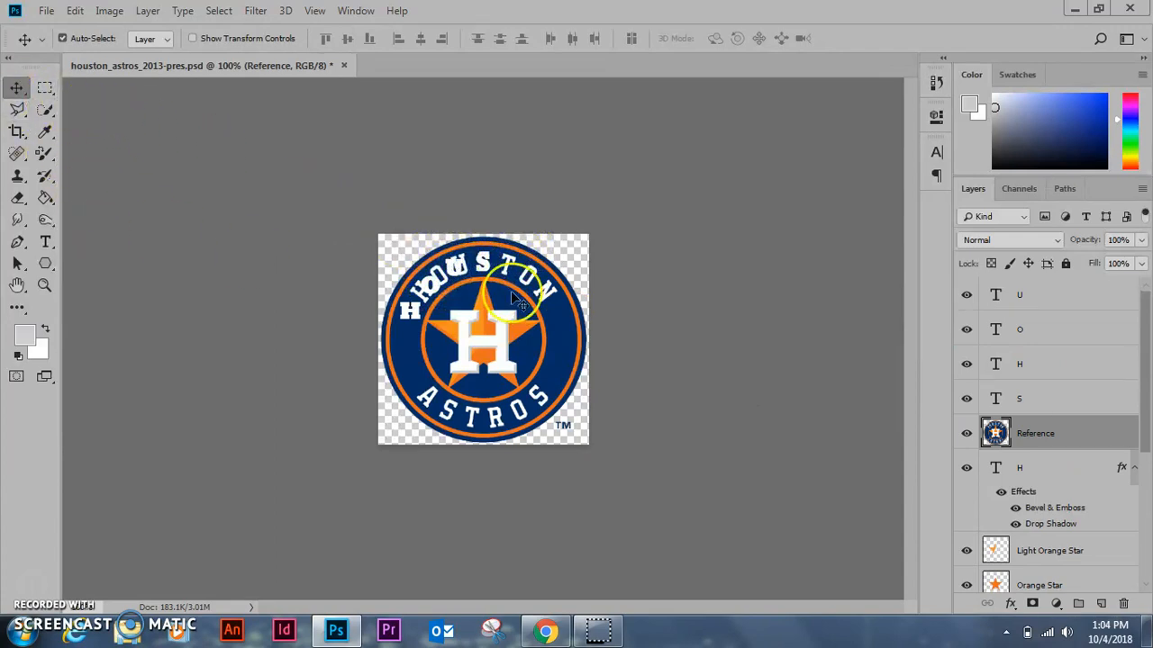
# Nudge the S and U over their reference letters and rotate the U about 24° counterclockwise.
pyautogui.click(1084, 399)
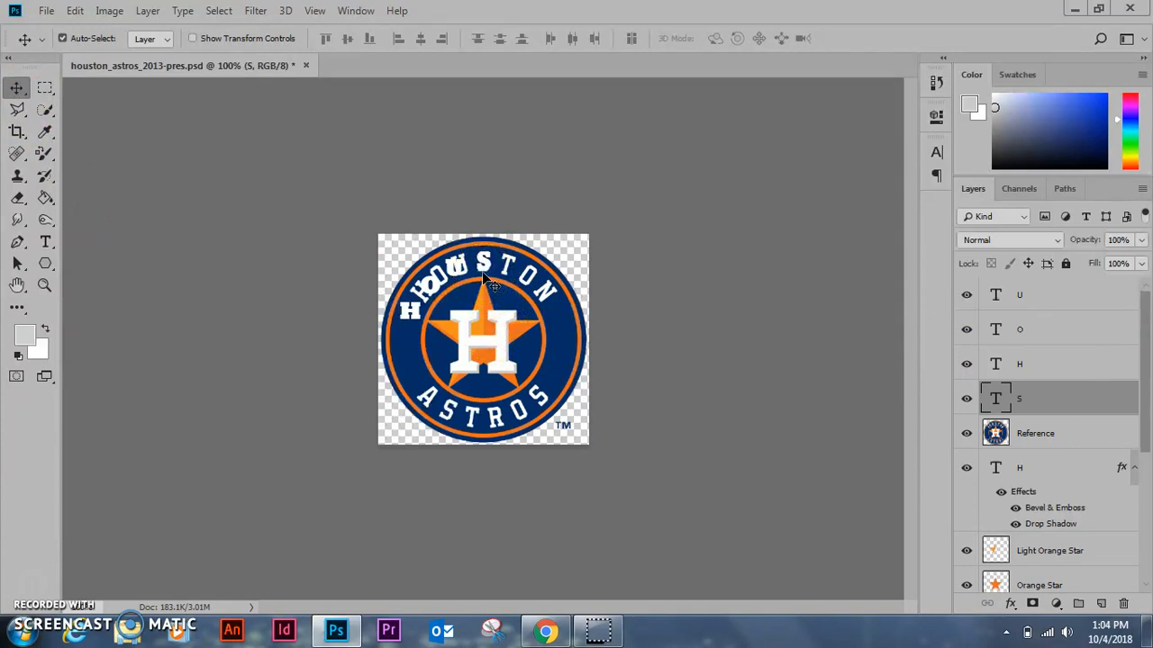
pyautogui.click(1035, 300)
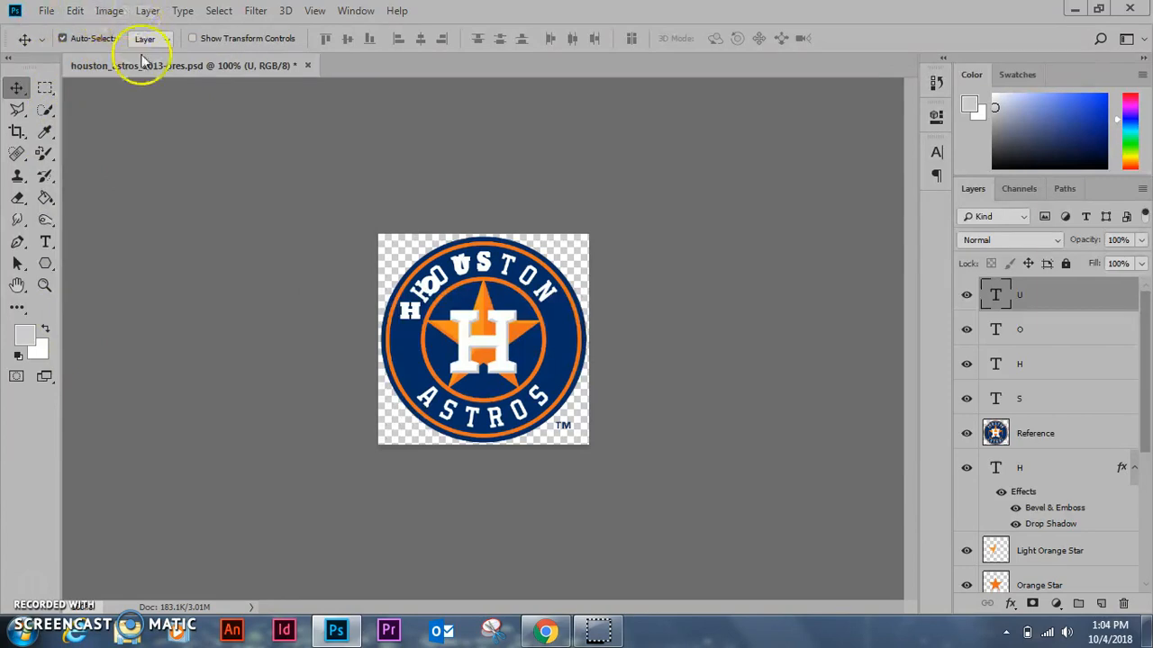
pyautogui.click(75, 11)
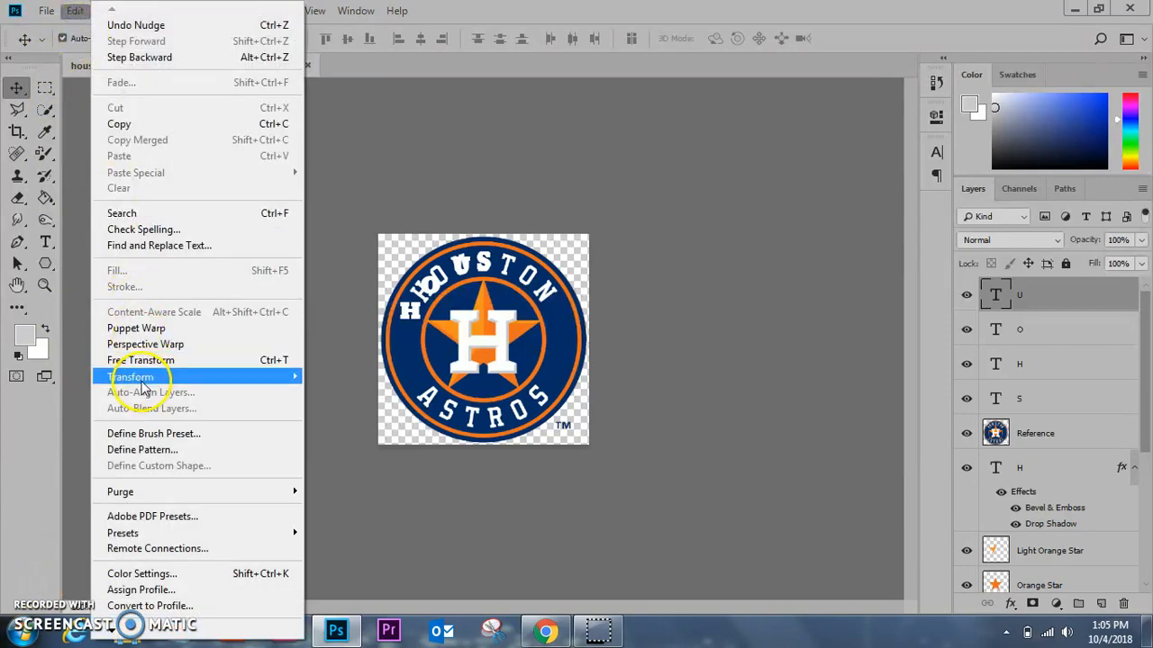
pyautogui.moveTo(142, 376)
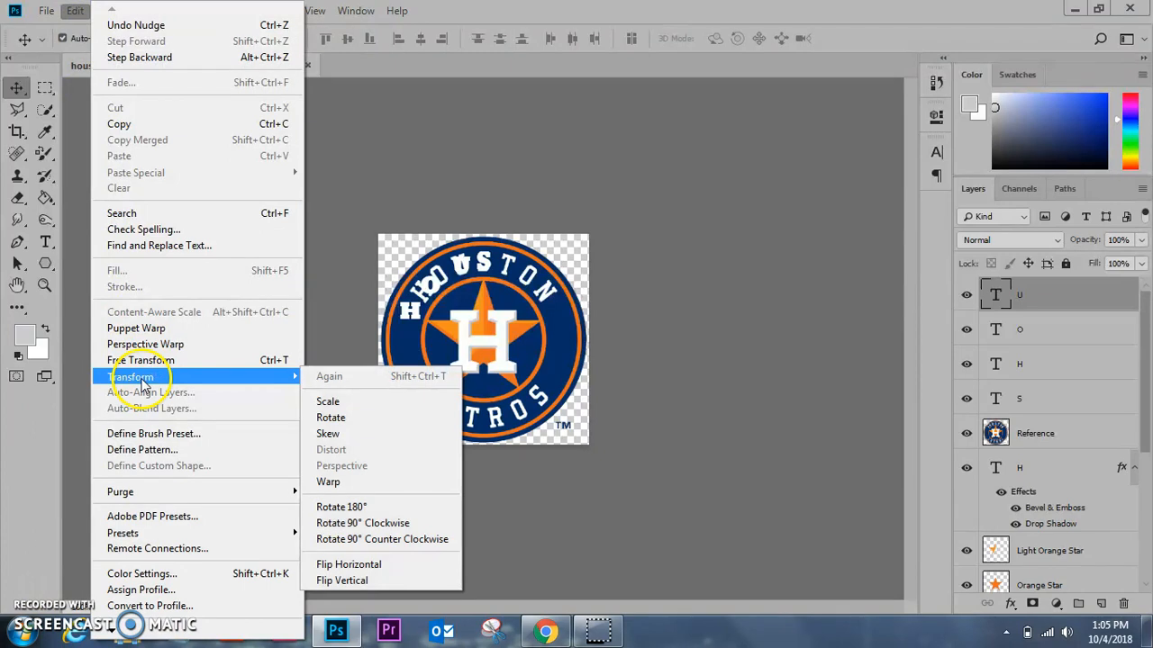
pyautogui.click(330, 418)
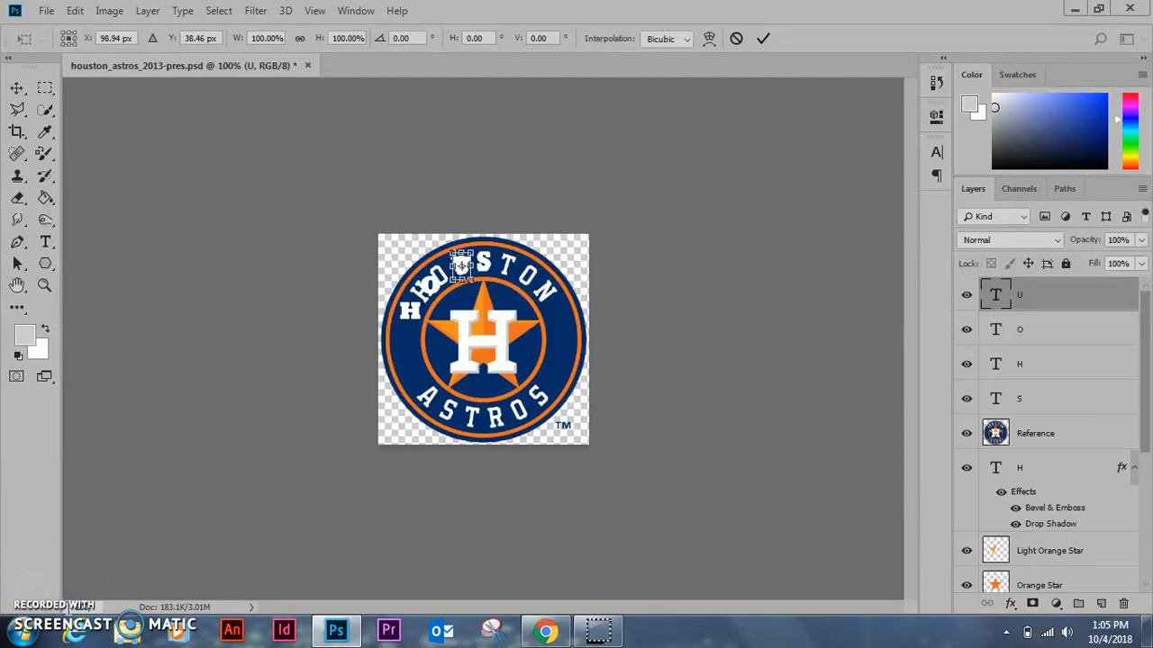
pyautogui.hotkey('ctrl', '+')
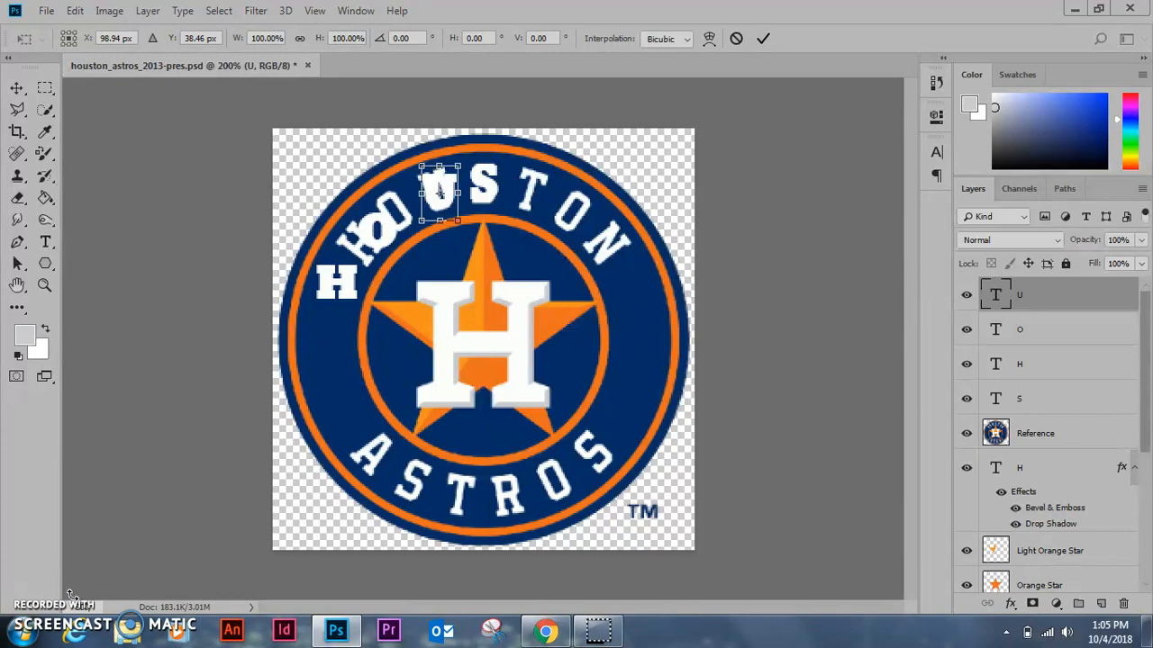
pyautogui.hotkey('ctrl', '+')
pyautogui.scroll(3, 218, 465)
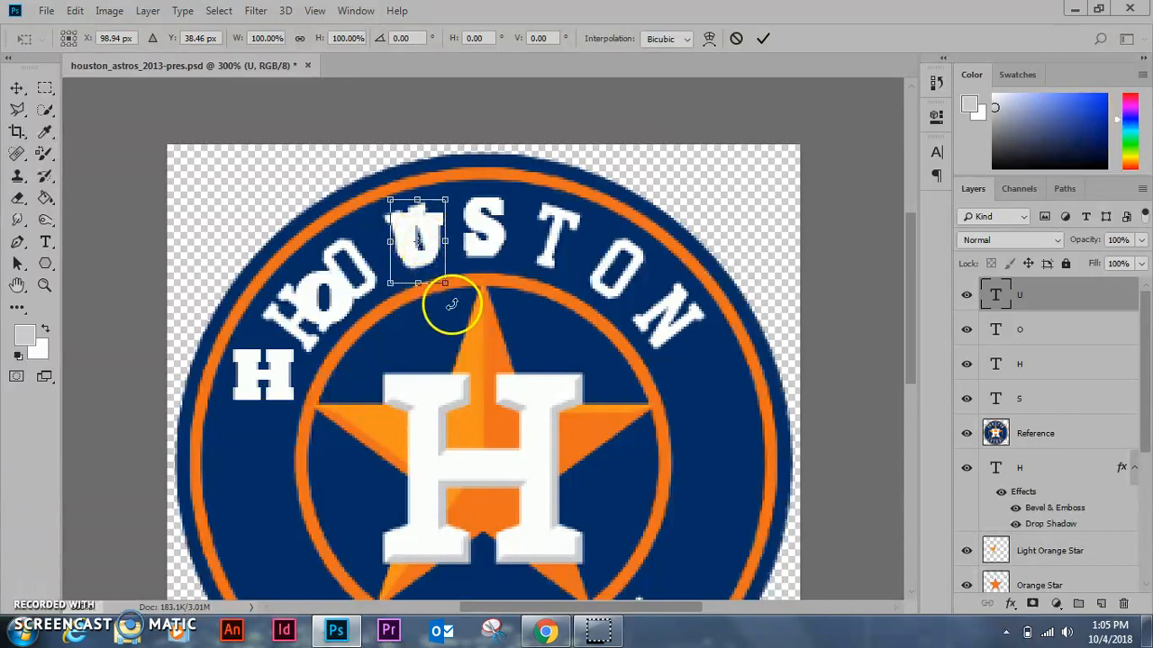
pyautogui.moveTo(454, 288); pyautogui.dragTo(477, 280)
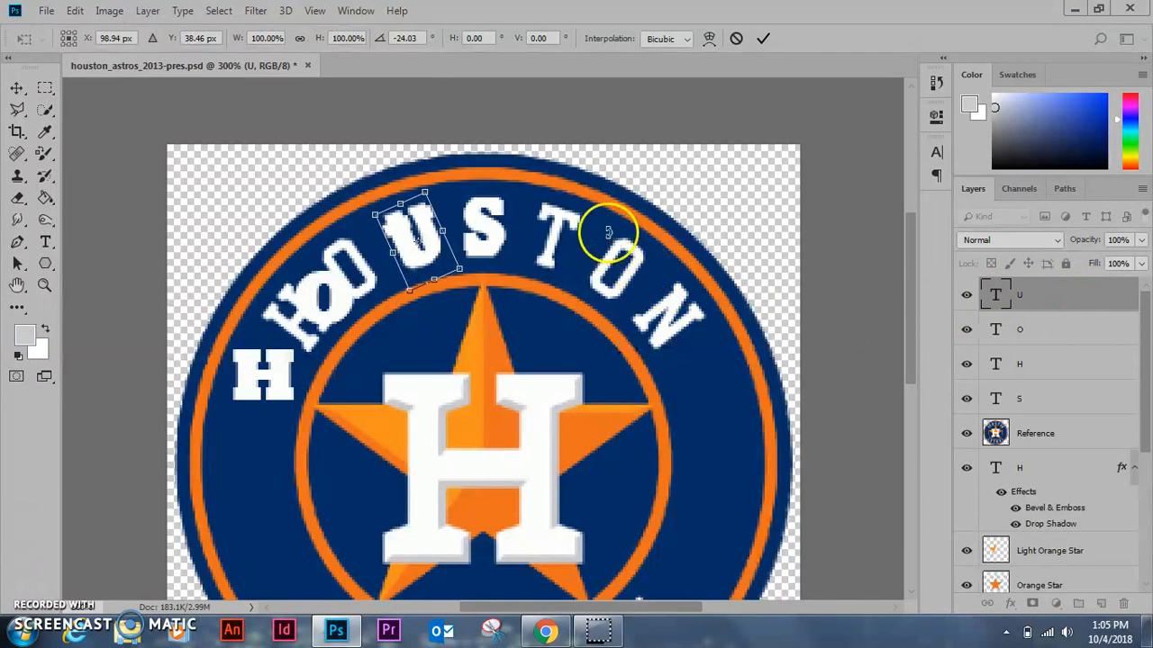
pyautogui.press('Return')
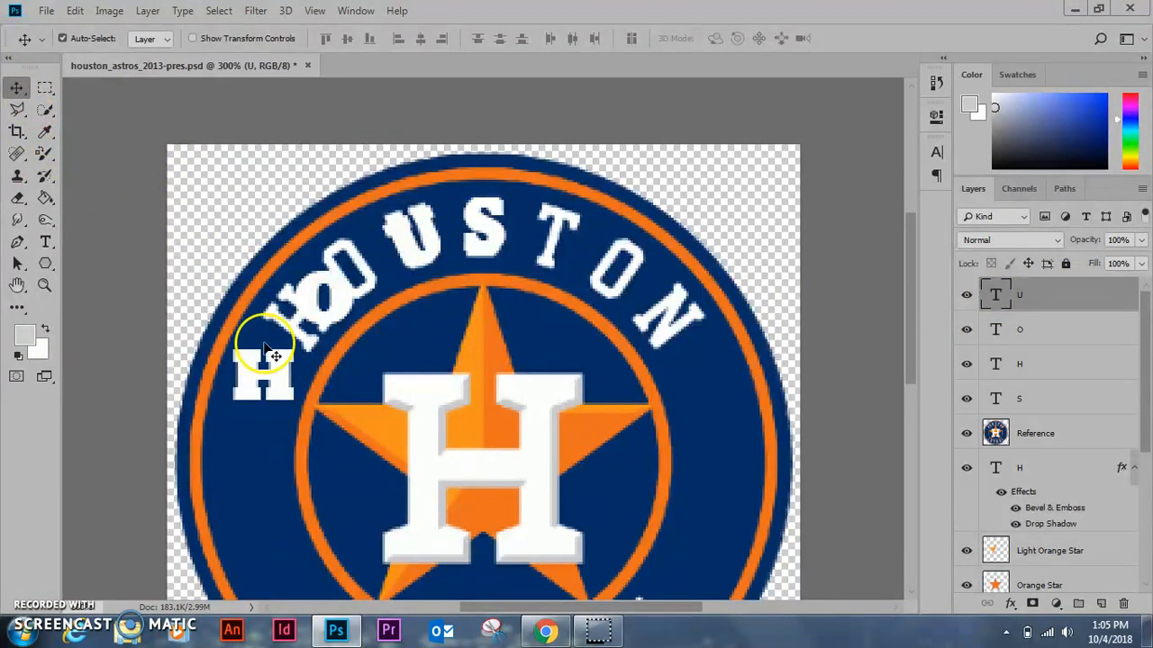
# Move the ring's O over the reference O and rotate it counterclockwise to follow the ring's curve.
pyautogui.click(1083, 331)
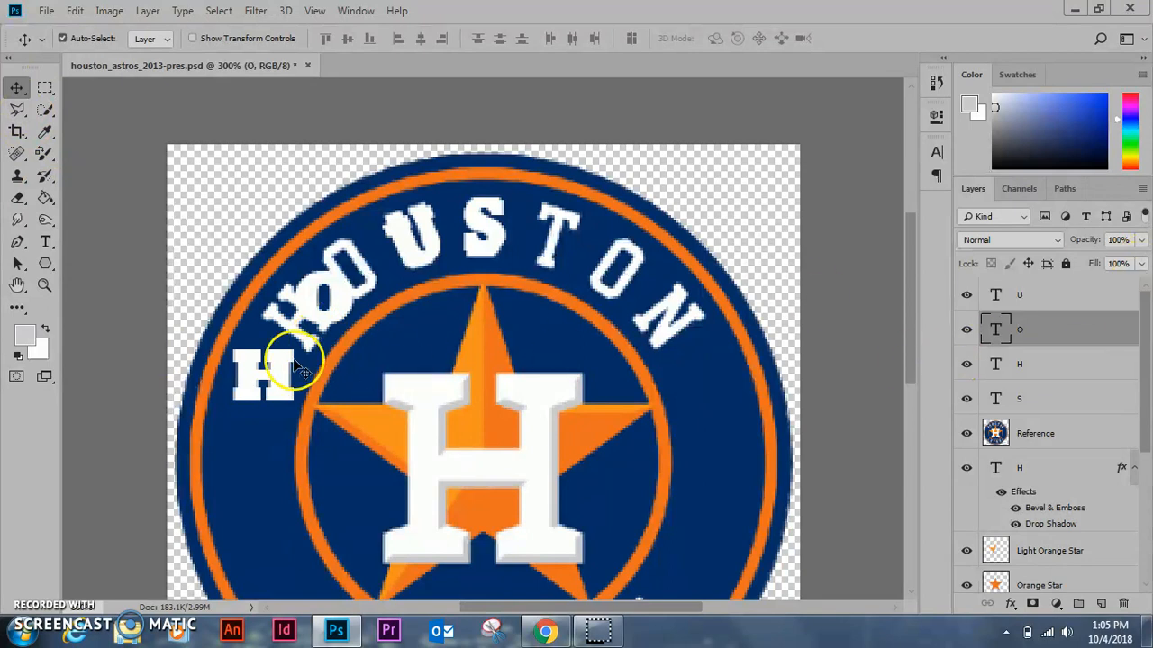
pyautogui.moveTo(351, 284); pyautogui.dragTo(364, 265)
pyautogui.click(109, 11)
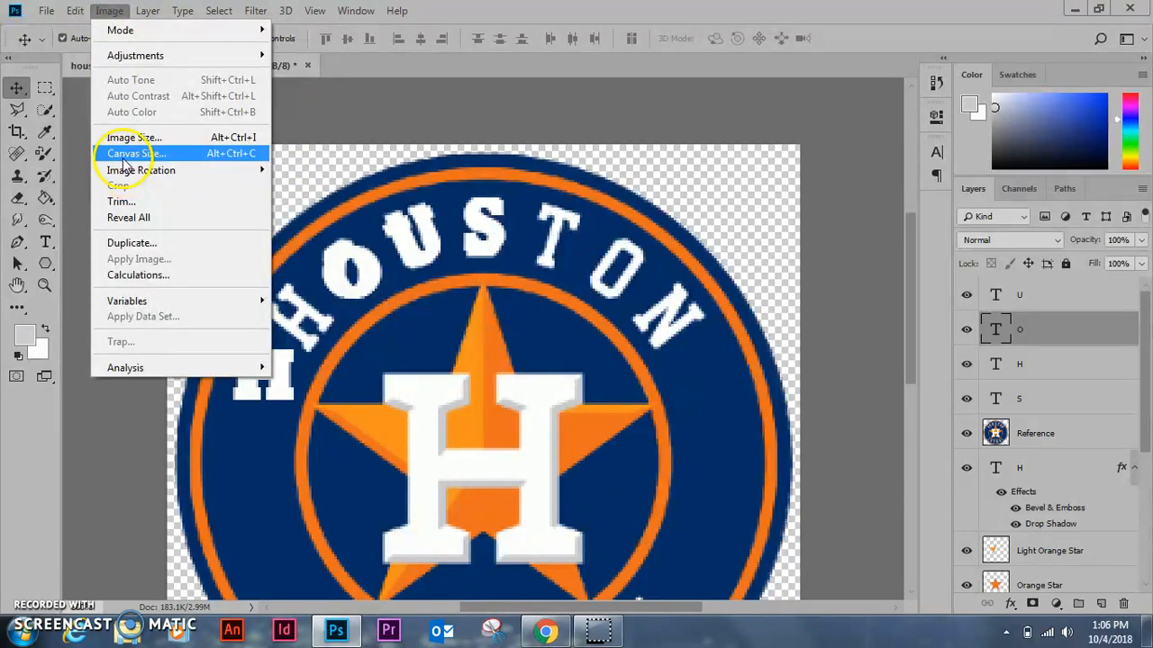
pyautogui.moveTo(126, 175)
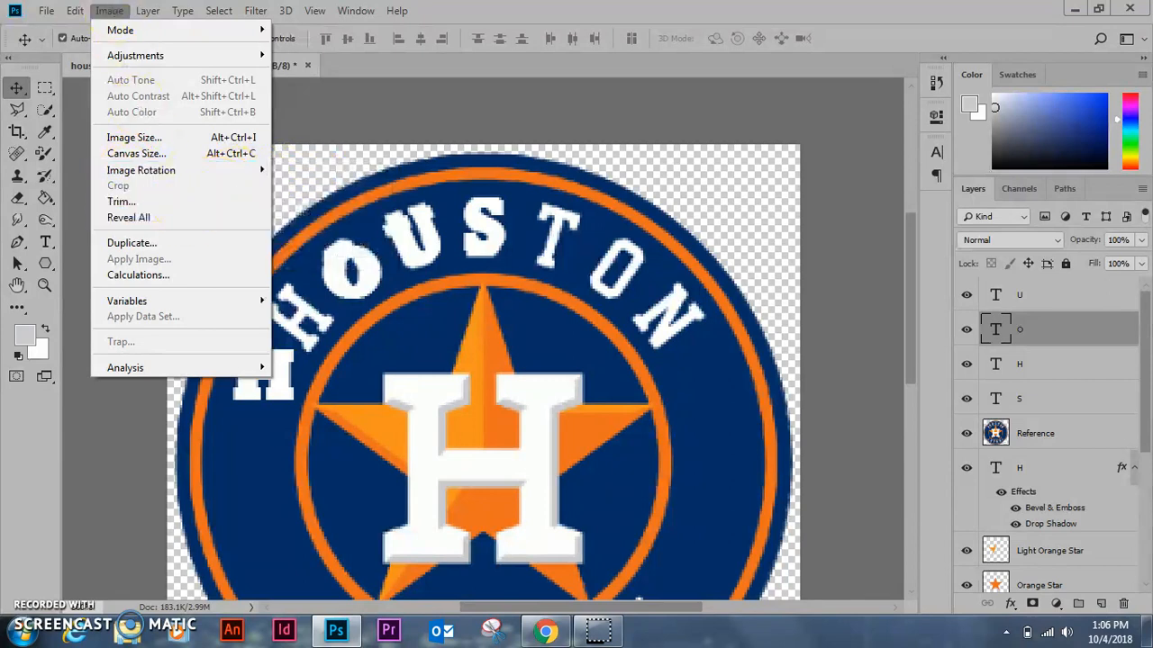
pyautogui.click(72, 11)
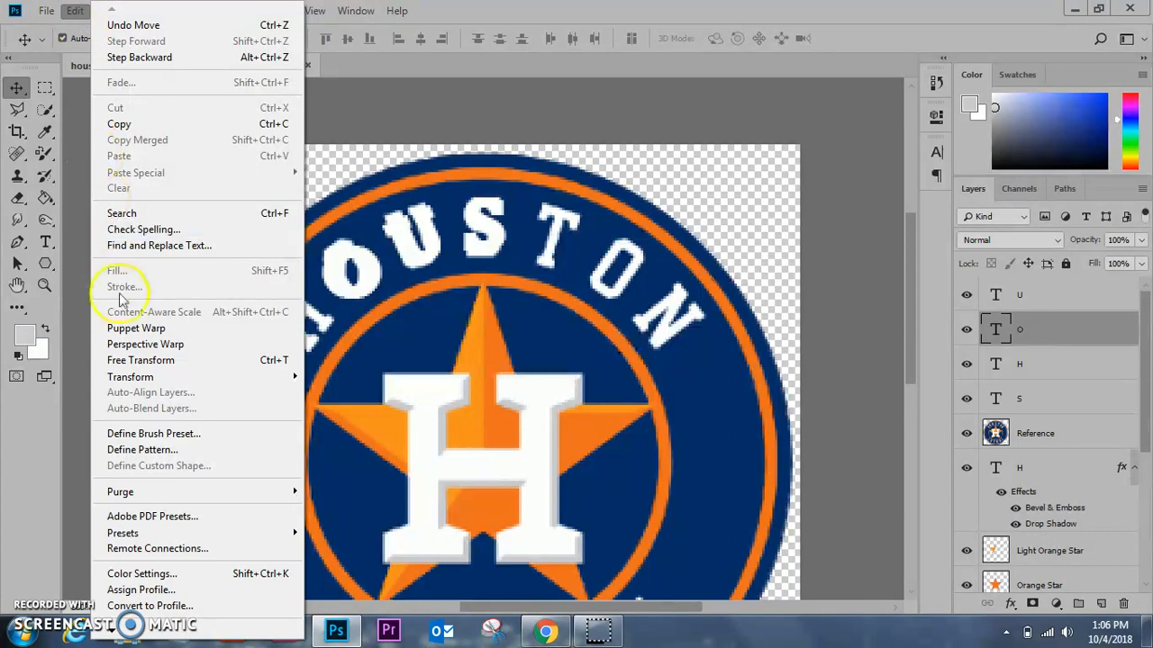
pyautogui.moveTo(198, 374)
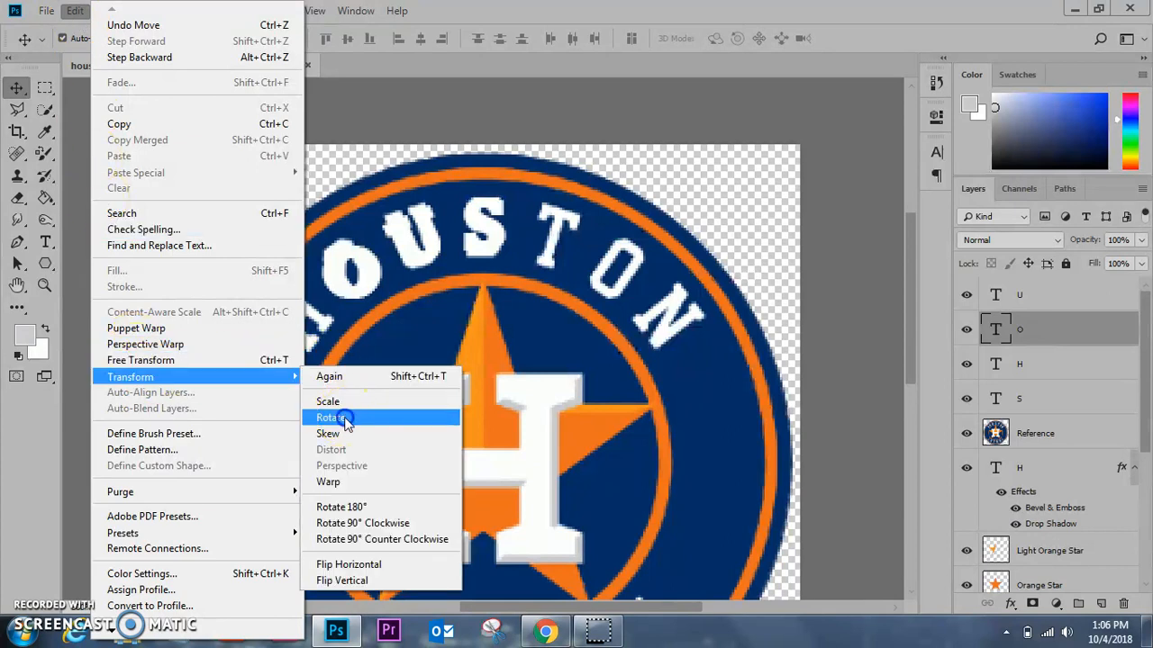
pyautogui.click(345, 420)
pyautogui.moveTo(399, 319); pyautogui.dragTo(364, 275)
pyautogui.press('Return')
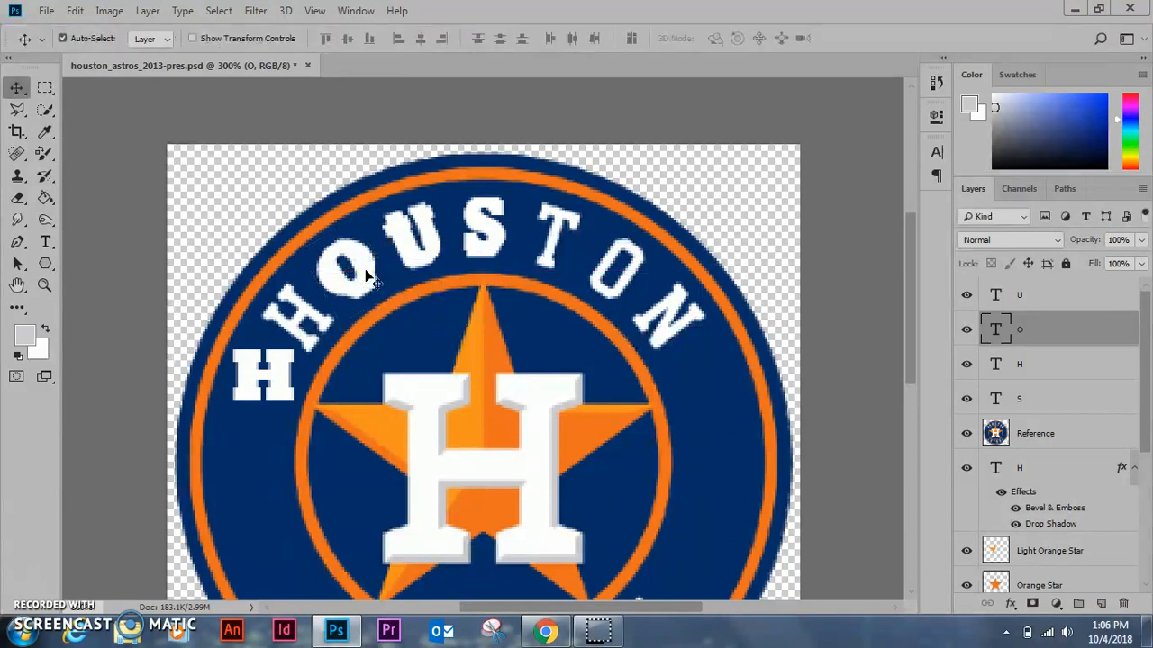
# Rotate the ring's H about 53° counterclockwise and move it over the reference H.
pyautogui.moveTo(263, 373)
pyautogui.mouseDown()
pyautogui.moveTo(311, 297)
pyautogui.moveTo(265, 394)
pyautogui.moveTo(271, 386)
pyautogui.mouseUp()
pyautogui.click(109, 10)
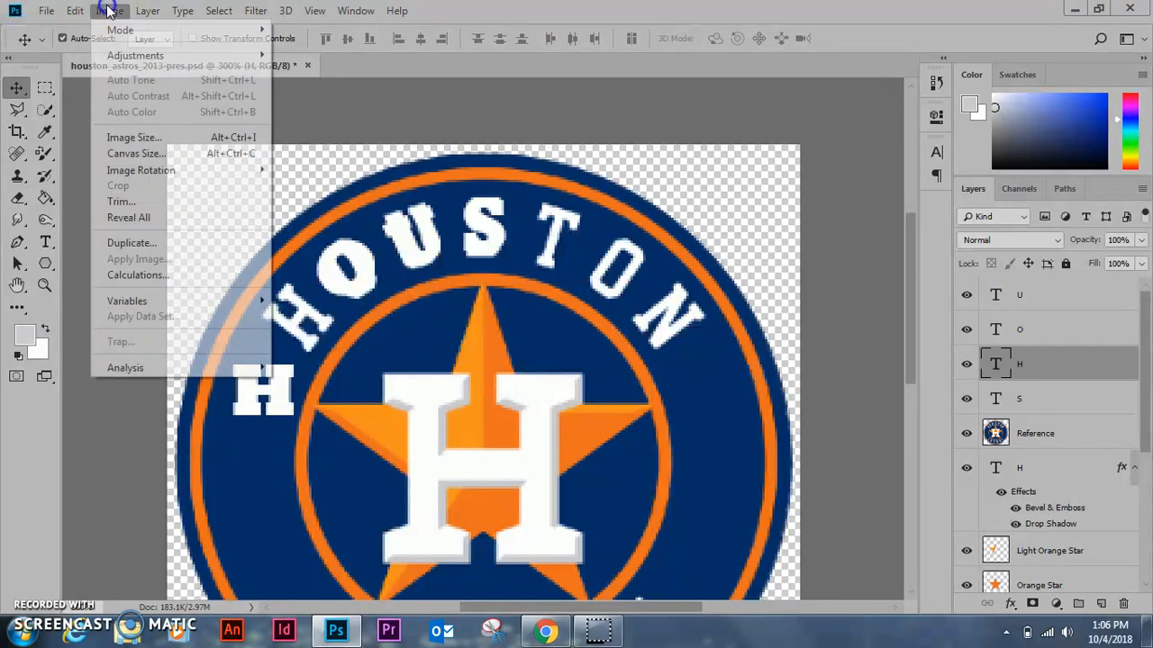
pyautogui.moveTo(76, 10)
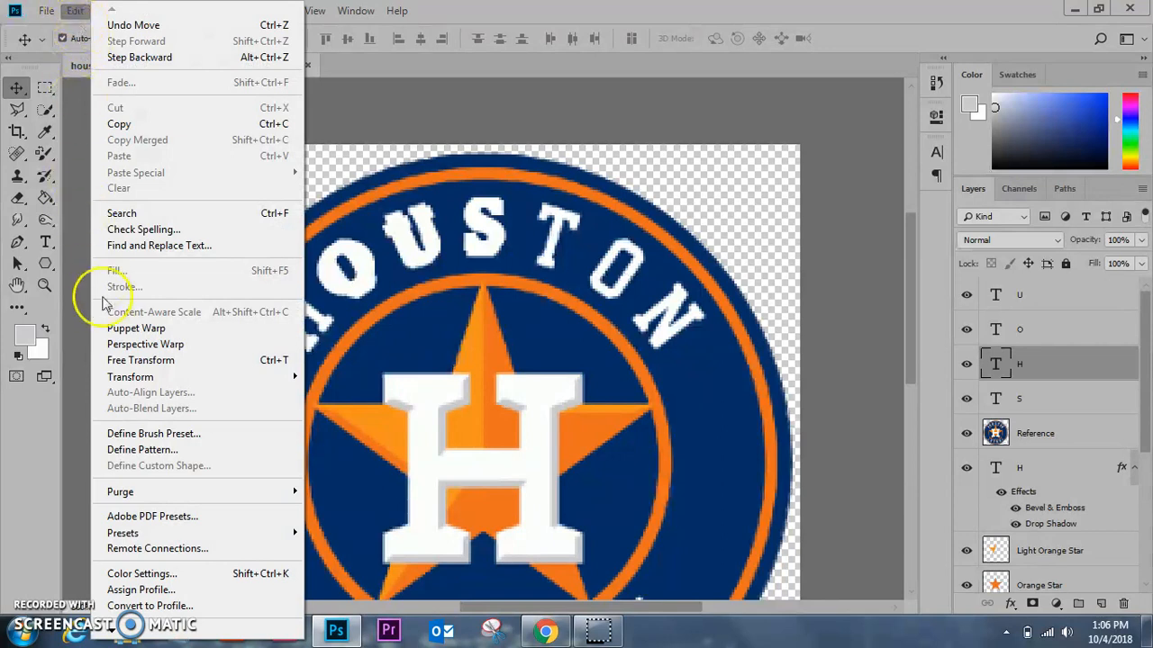
pyautogui.moveTo(126, 377)
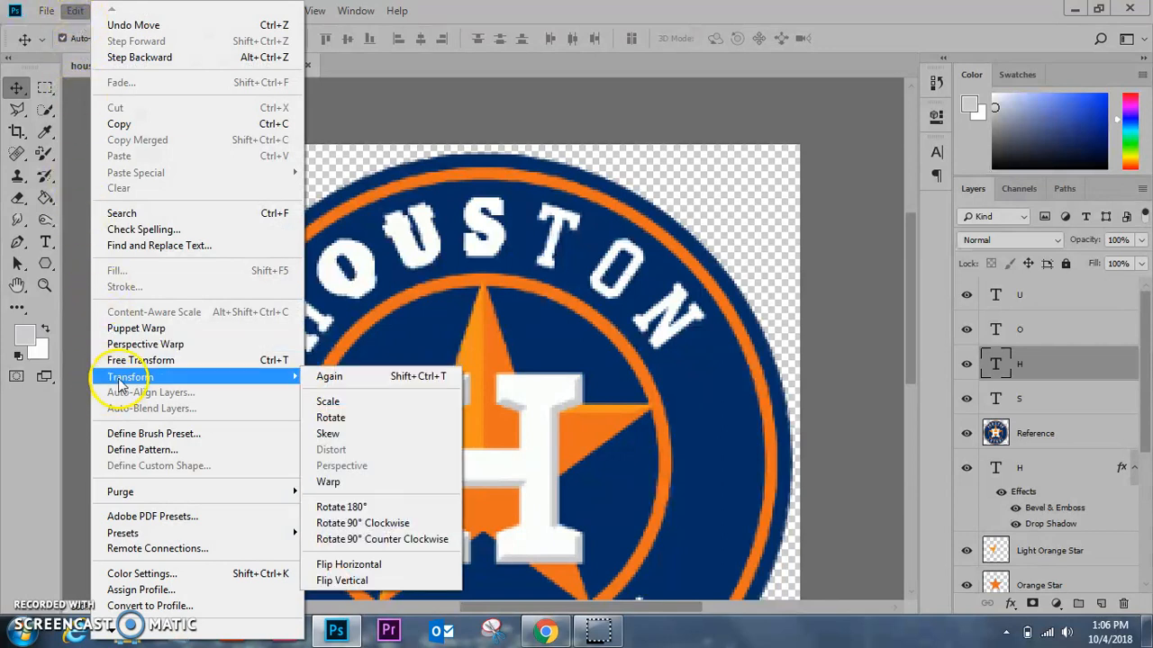
pyautogui.click(332, 418)
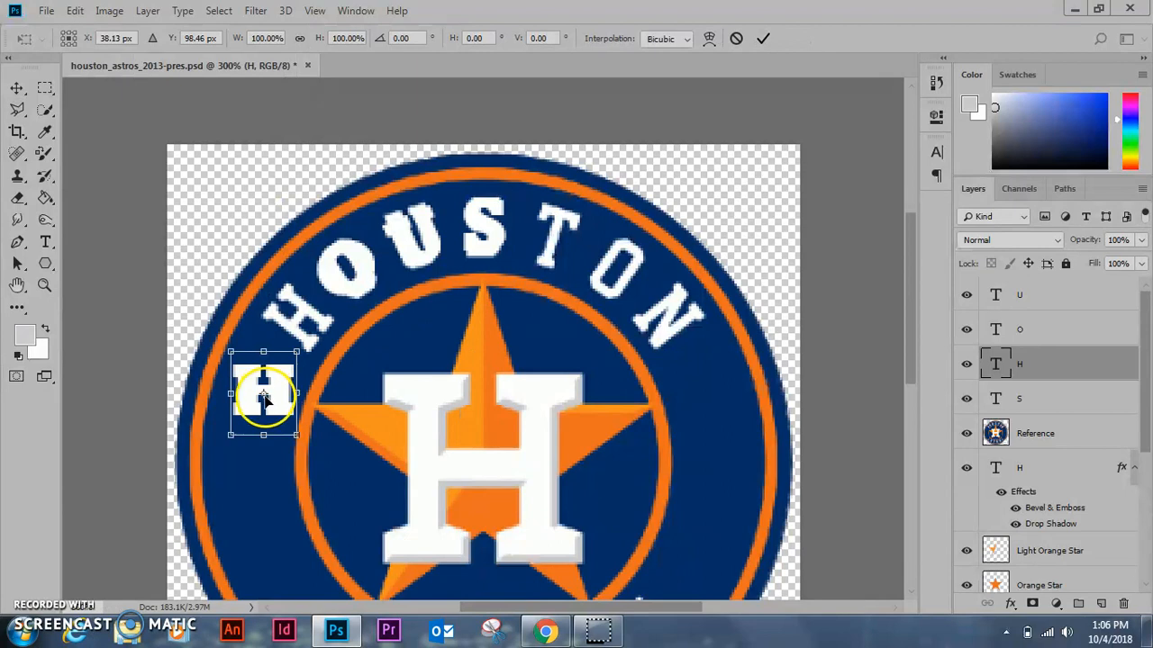
pyautogui.moveTo(276, 410); pyautogui.dragTo(261, 404)
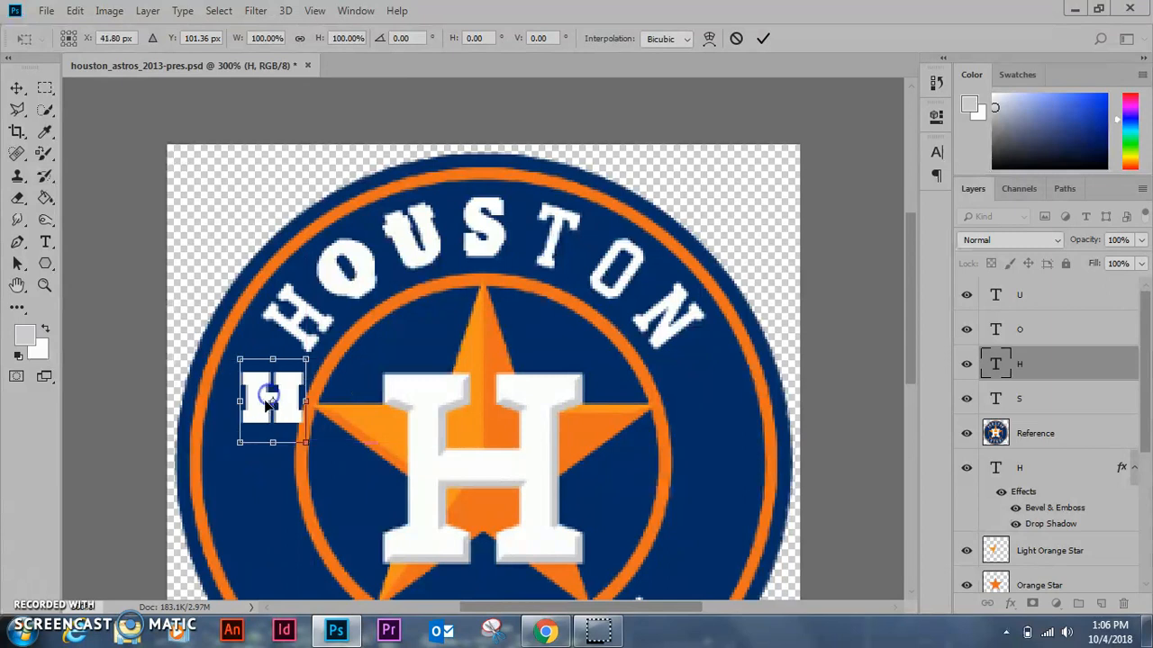
pyautogui.moveTo(272, 405)
pyautogui.mouseDown()
pyautogui.moveTo(261, 423)
pyautogui.moveTo(274, 421)
pyautogui.mouseUp()
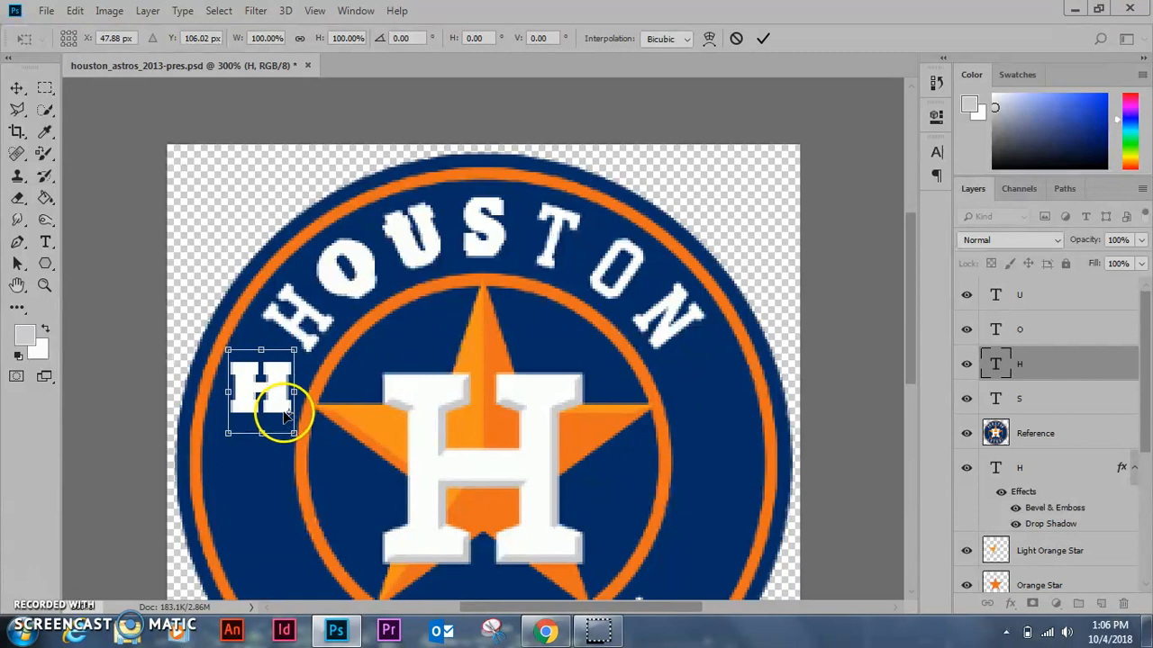
pyautogui.moveTo(319, 432); pyautogui.dragTo(353, 416)
pyautogui.moveTo(265, 416); pyautogui.dragTo(358, 326)
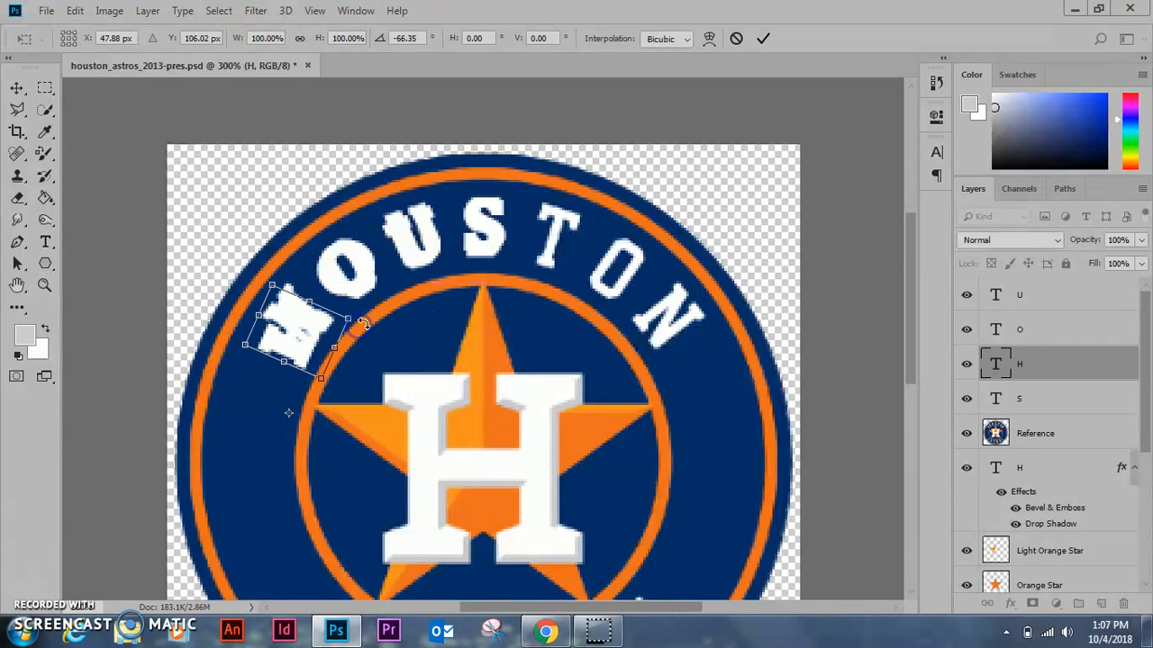
pyautogui.moveTo(330, 389)
pyautogui.mouseDown()
pyautogui.moveTo(316, 392)
pyautogui.moveTo(340, 408)
pyautogui.moveTo(342, 383)
pyautogui.moveTo(346, 396)
pyautogui.mouseUp()
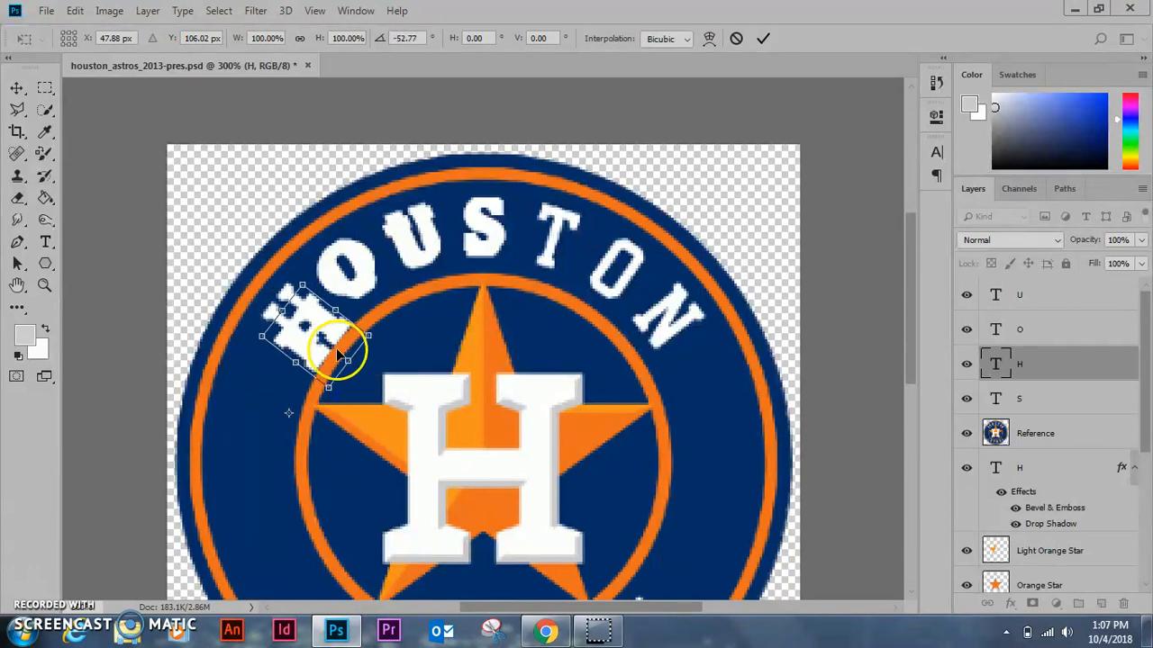
pyautogui.moveTo(317, 347); pyautogui.dragTo(303, 331)
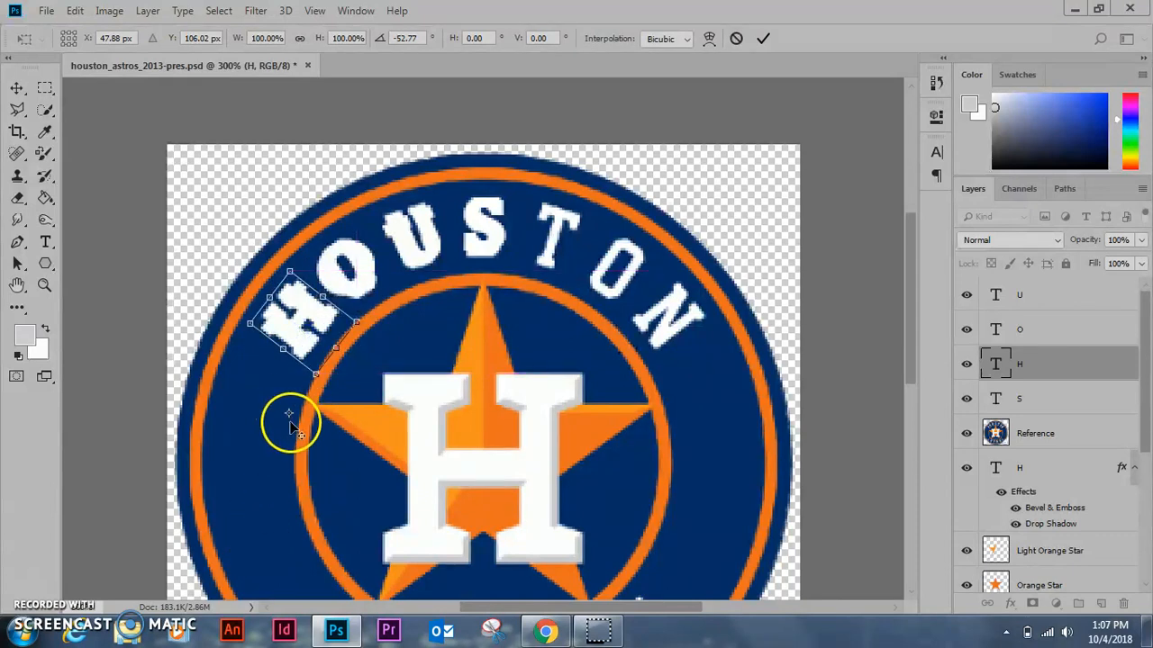
# Relocate the ring H's rotation pivot onto the letter, fine-tune its rotation to about 52° counterclockwise, and apply the transform.
pyautogui.moveTo(286, 413); pyautogui.dragTo(323, 349)
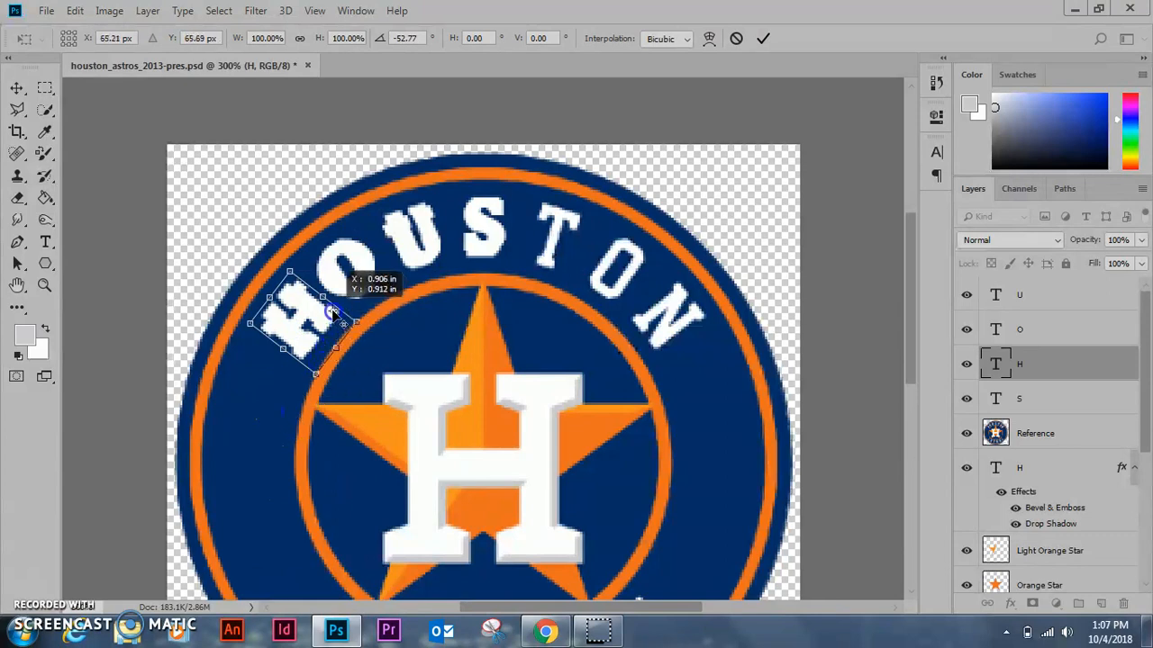
pyautogui.moveTo(373, 321); pyautogui.dragTo(382, 325)
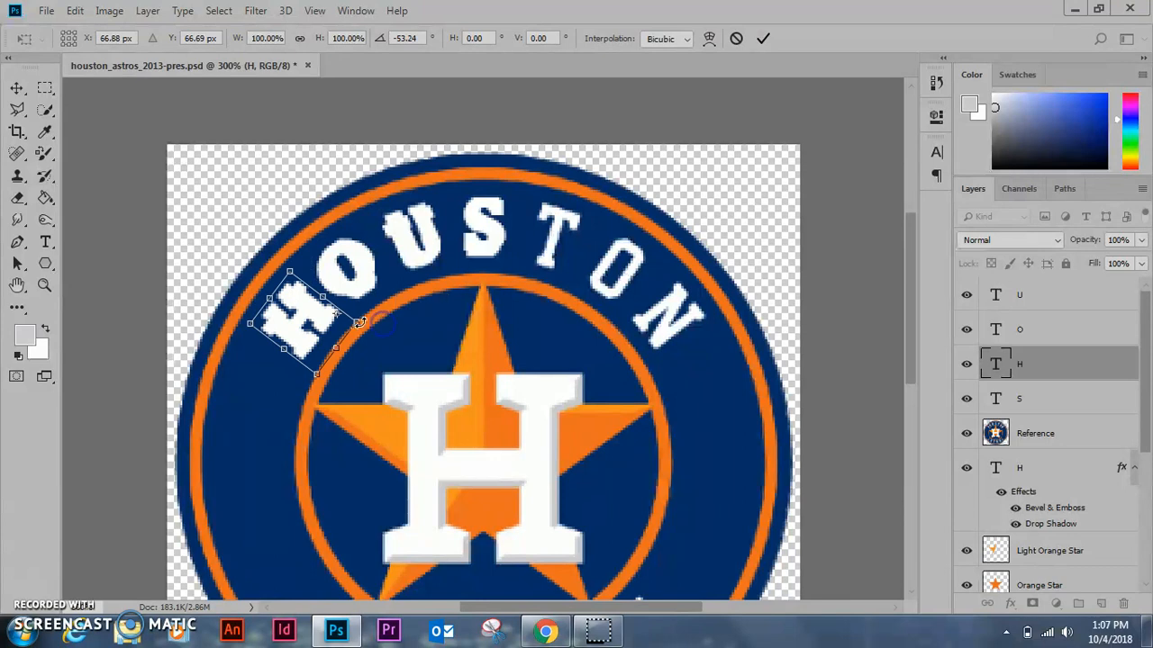
pyautogui.moveTo(331, 309); pyautogui.dragTo(300, 322)
pyautogui.moveTo(373, 319); pyautogui.dragTo(380, 326)
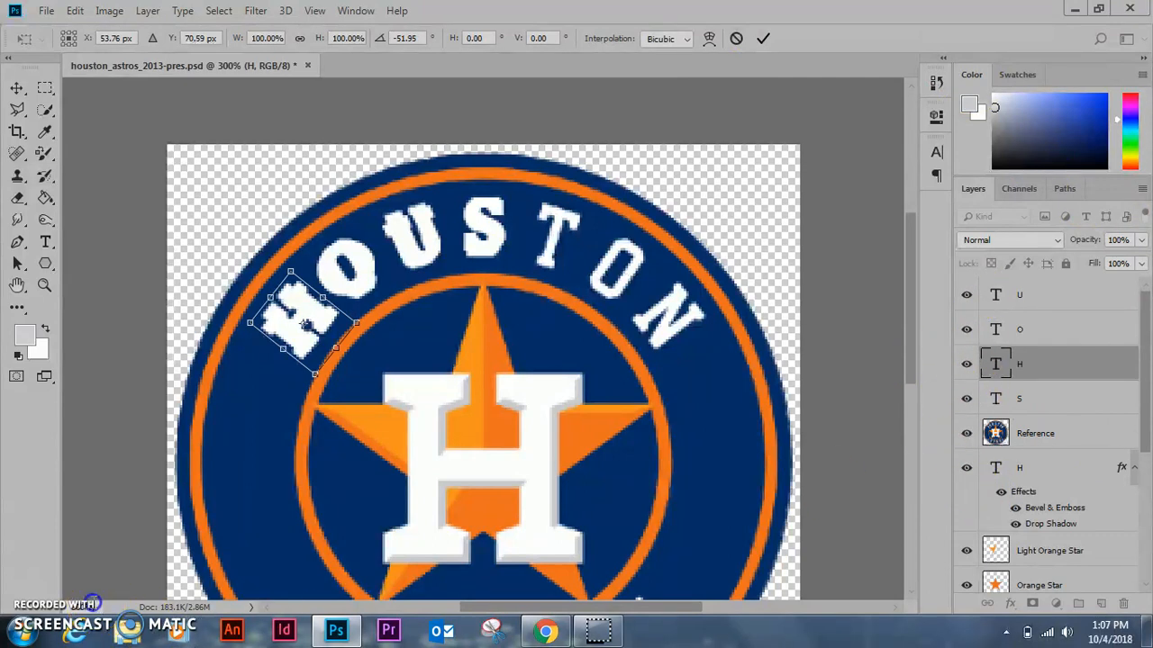
pyautogui.hotkey('ctrl', '1')
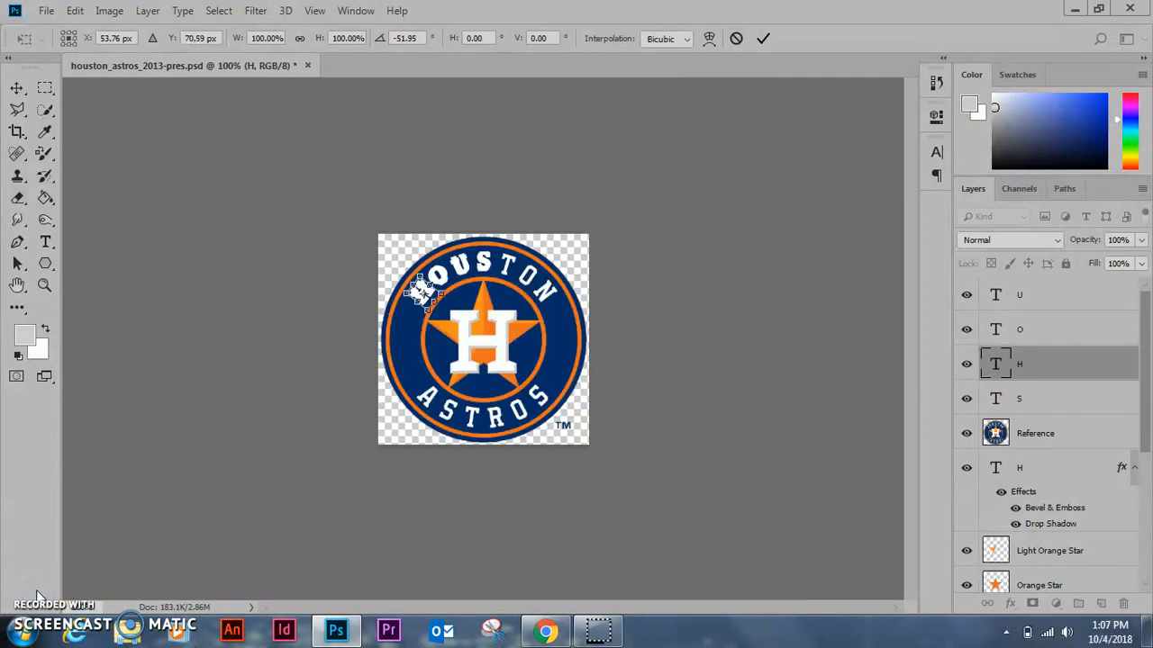
pyautogui.press('Return')
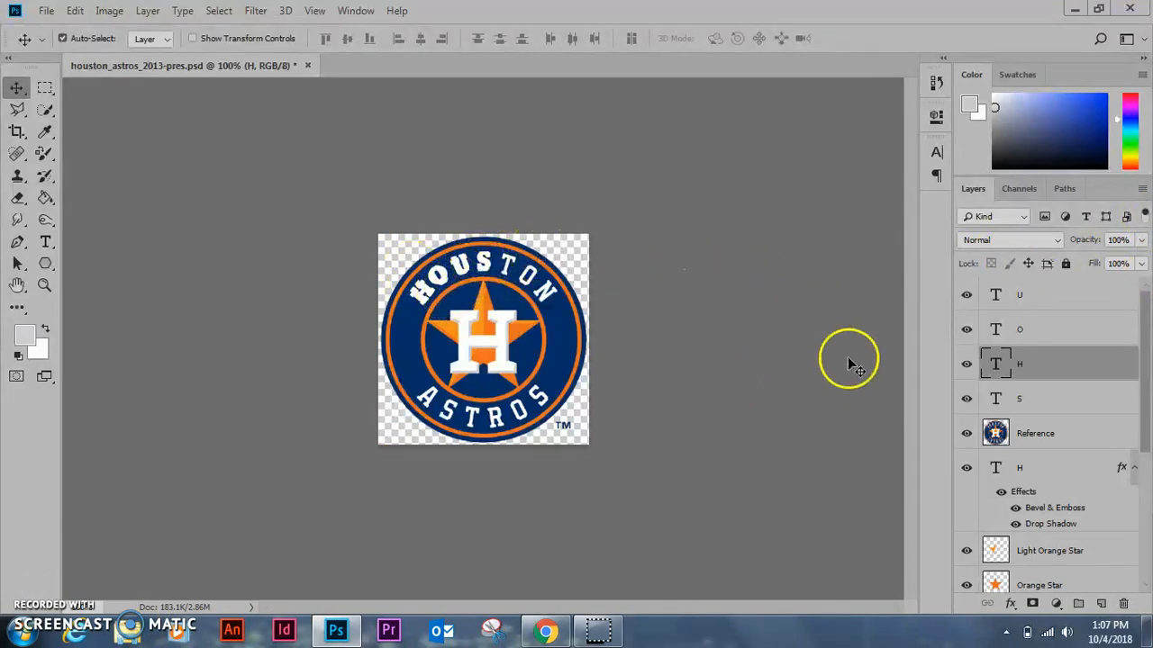
# Hide the Reference layer so only the recreated logo artwork is displayed.
pyautogui.click(966, 434)
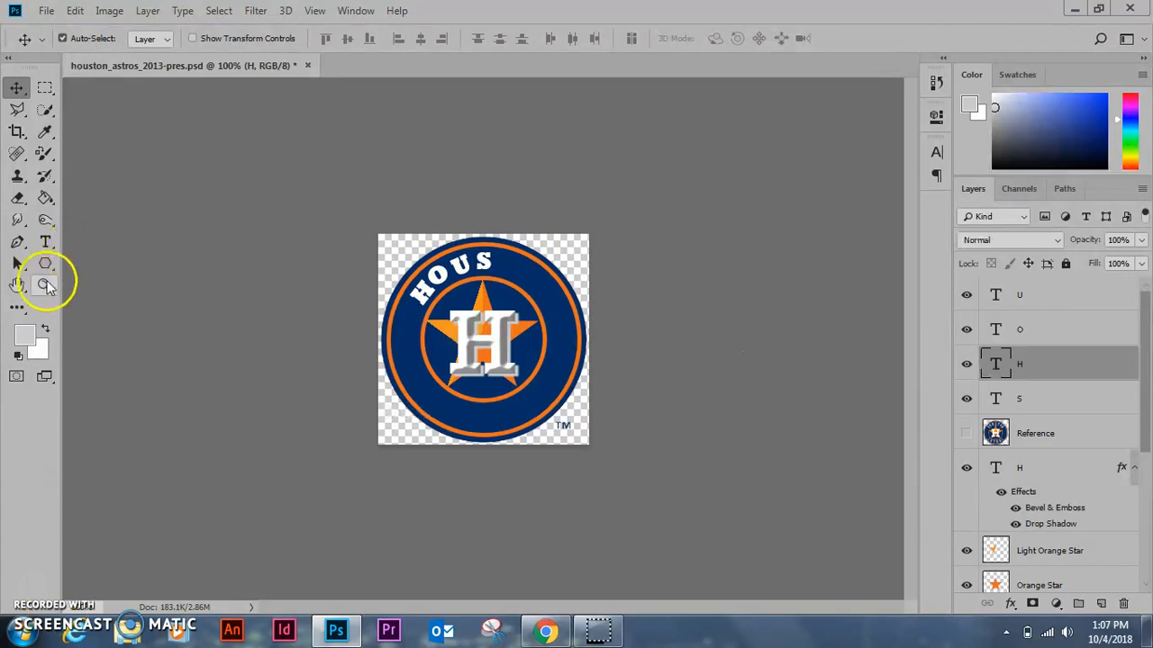
pyautogui.click(45, 285)
pyautogui.click(484, 295)
pyautogui.moveTo(484, 297); pyautogui.dragTo(480, 333)
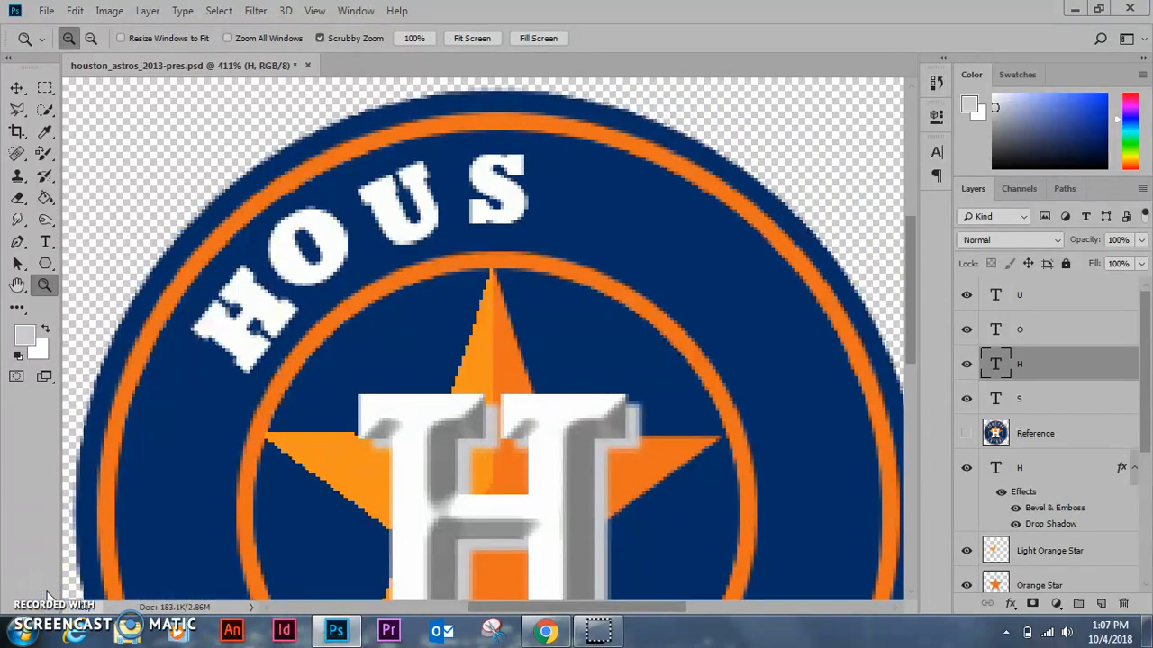
pyautogui.hotkey('ctrl', '-')
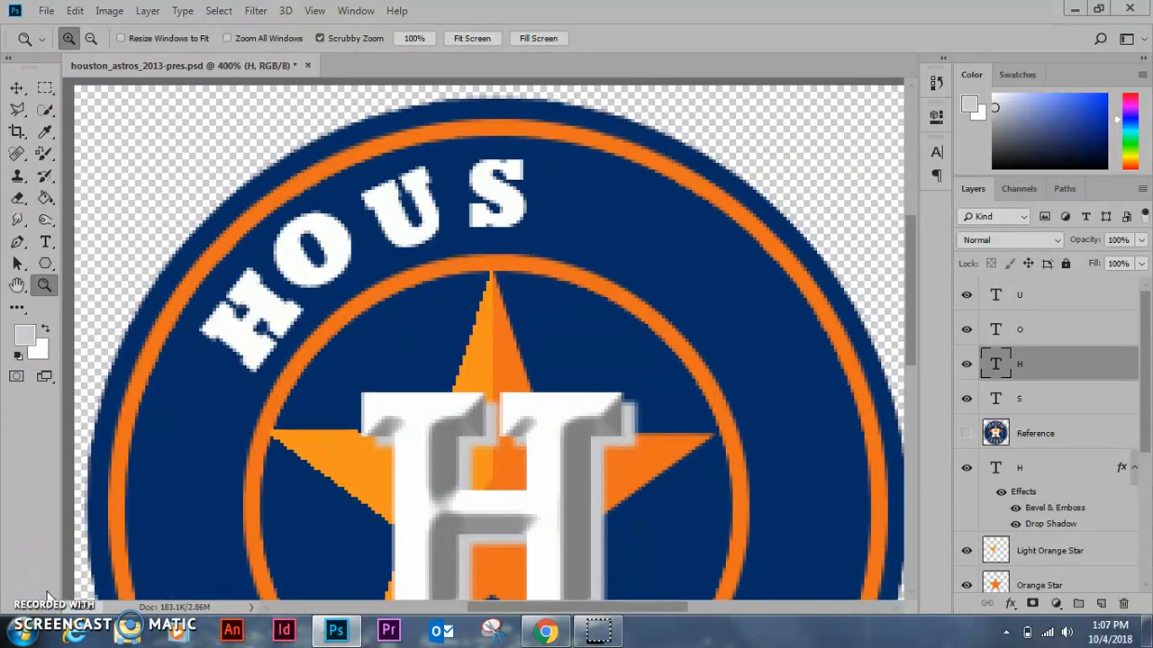
# Rotate the ring's U slightly clockwise and shift it closer to the S.
pyautogui.click(16, 87)
pyautogui.moveTo(383, 216)
pyautogui.mouseDown()
pyautogui.moveTo(387, 205)
pyautogui.moveTo(381, 218)
pyautogui.mouseUp()
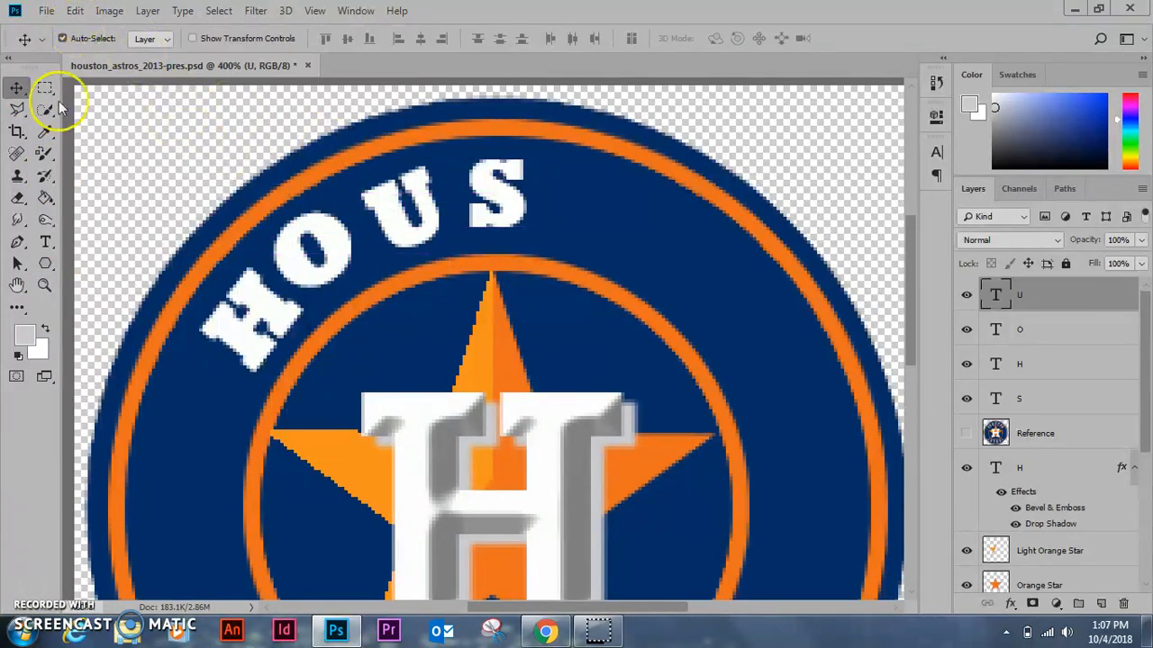
pyautogui.click(75, 10)
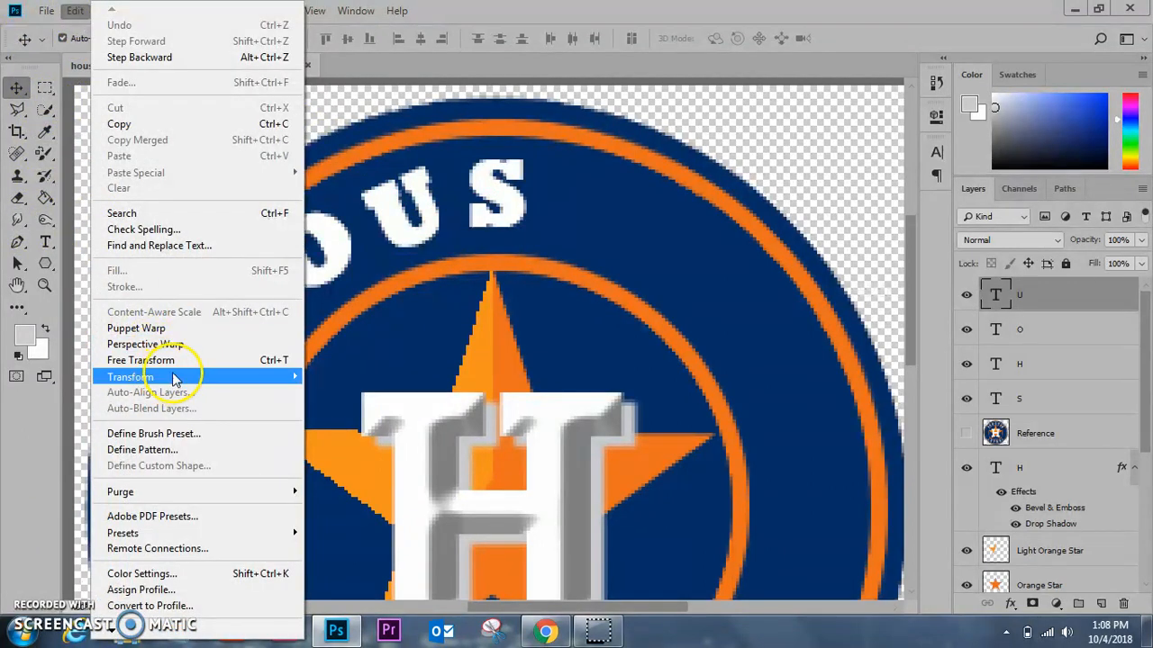
pyautogui.moveTo(165, 377)
pyautogui.click(360, 416)
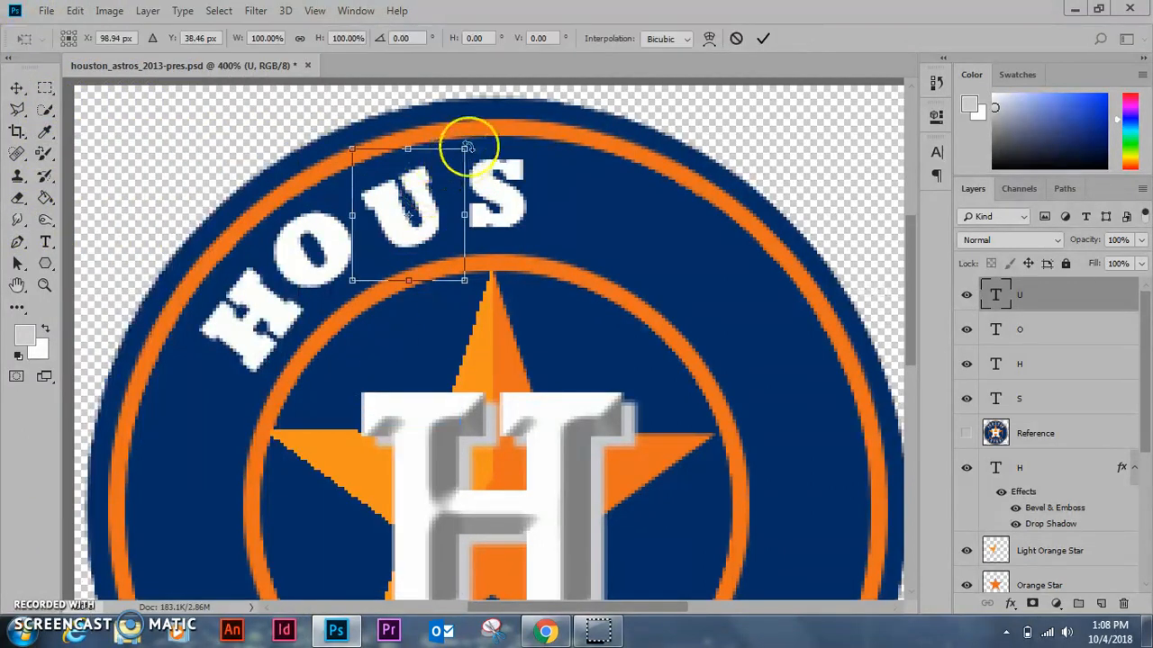
pyautogui.moveTo(471, 142); pyautogui.dragTo(484, 151)
pyautogui.moveTo(421, 214); pyautogui.dragTo(432, 212)
# Move the ring's O closer to the U and rotate it about 7° counterclockwise.
pyautogui.moveTo(309, 257); pyautogui.dragTo(358, 257)
pyautogui.click(106, 12)
pyautogui.moveTo(81, 12)
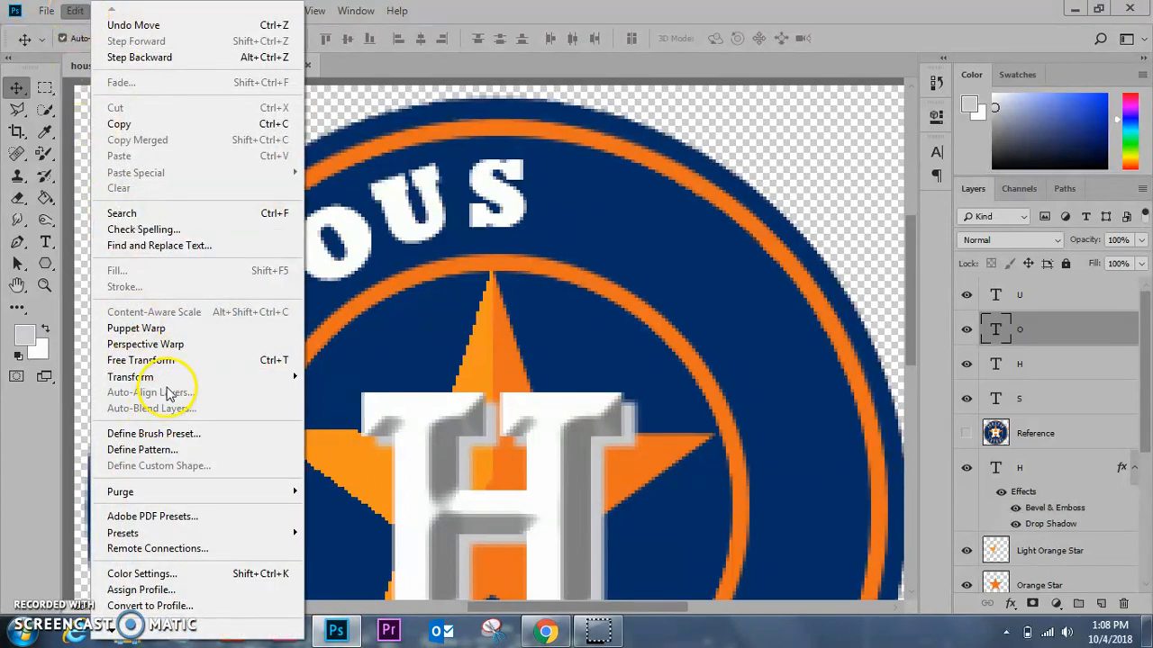
pyautogui.moveTo(271, 377)
pyautogui.click(288, 419)
pyautogui.moveTo(427, 338); pyautogui.dragTo(446, 332)
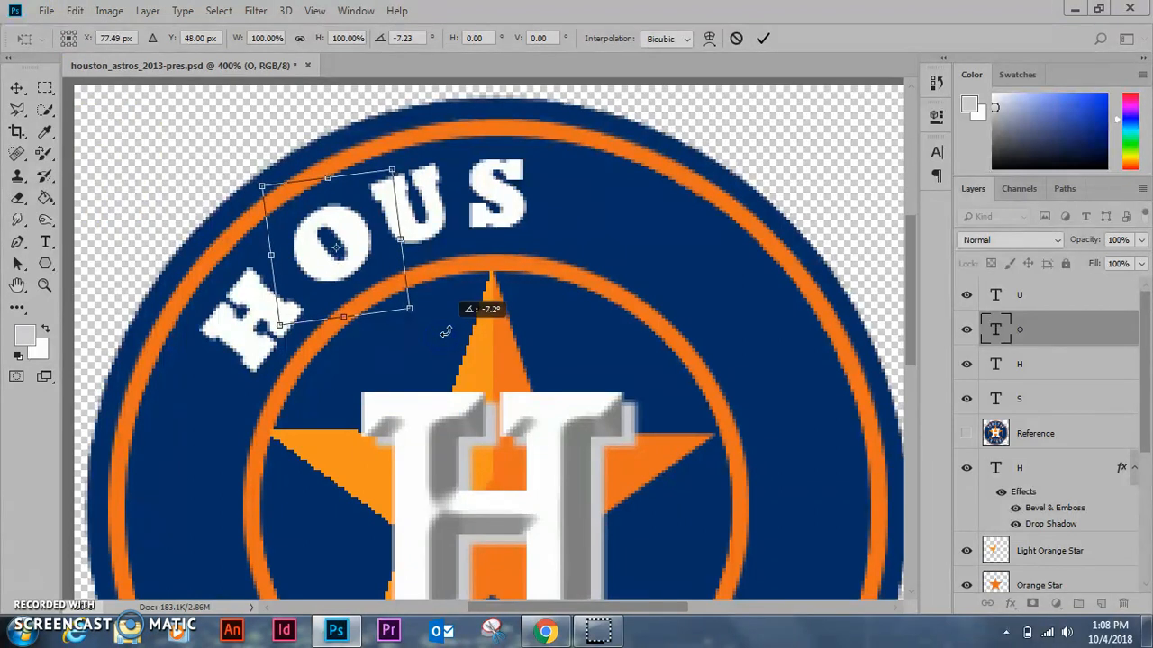
pyautogui.doubleClick(379, 302)
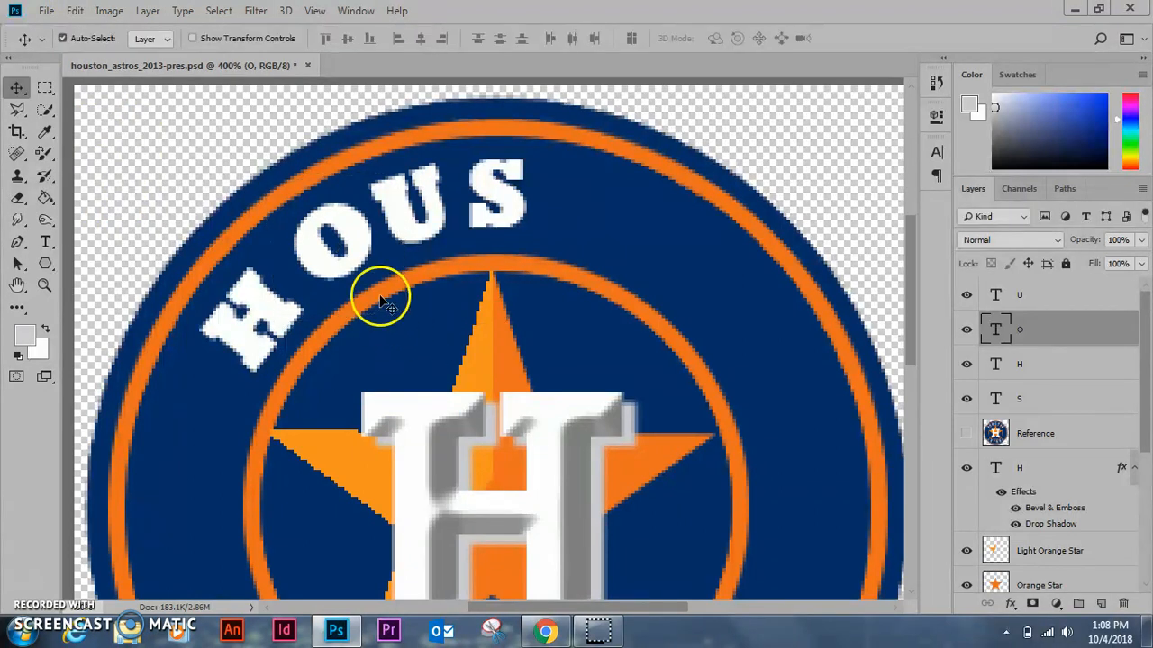
# Move the ring's H closer to the O, rotate it about 2° clockwise, and nudge it into even spacing.
pyautogui.moveTo(245, 335); pyautogui.dragTo(252, 305)
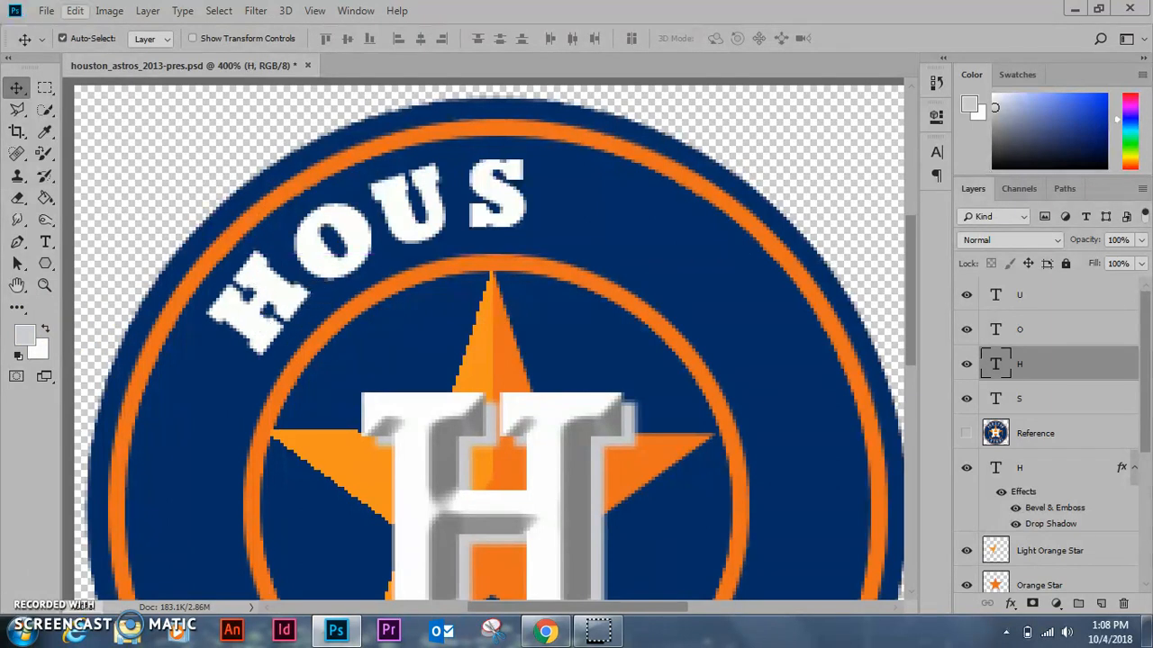
pyautogui.click(97, 12)
pyautogui.moveTo(79, 11)
pyautogui.moveTo(193, 376)
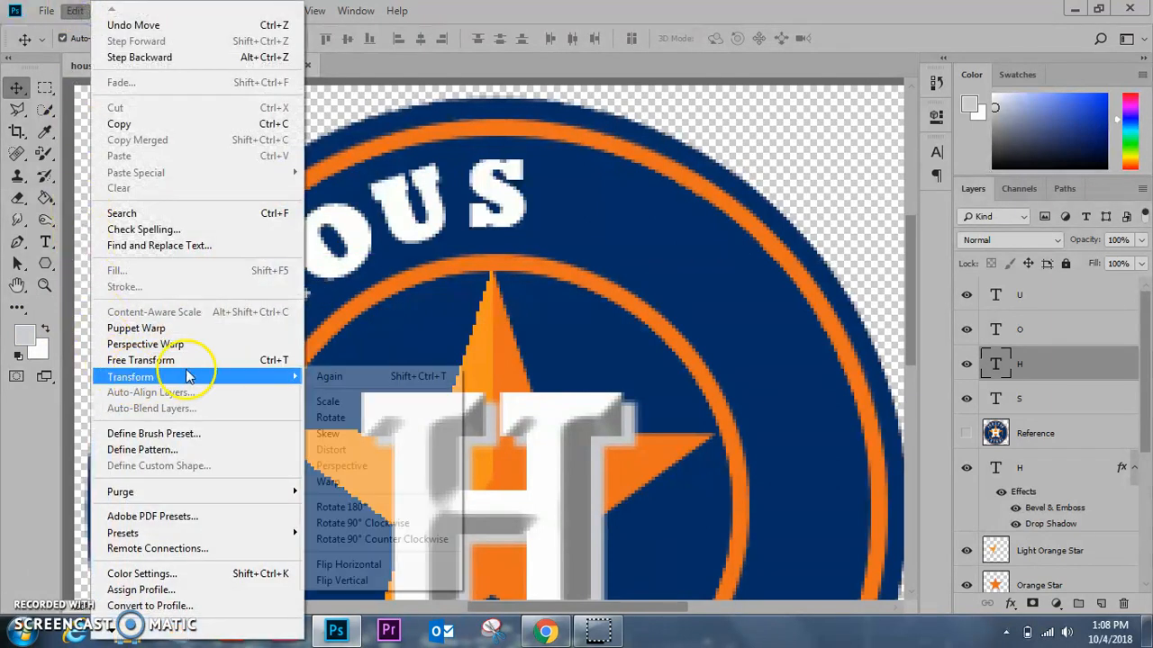
pyautogui.click(380, 418)
pyautogui.moveTo(381, 411); pyautogui.dragTo(387, 330)
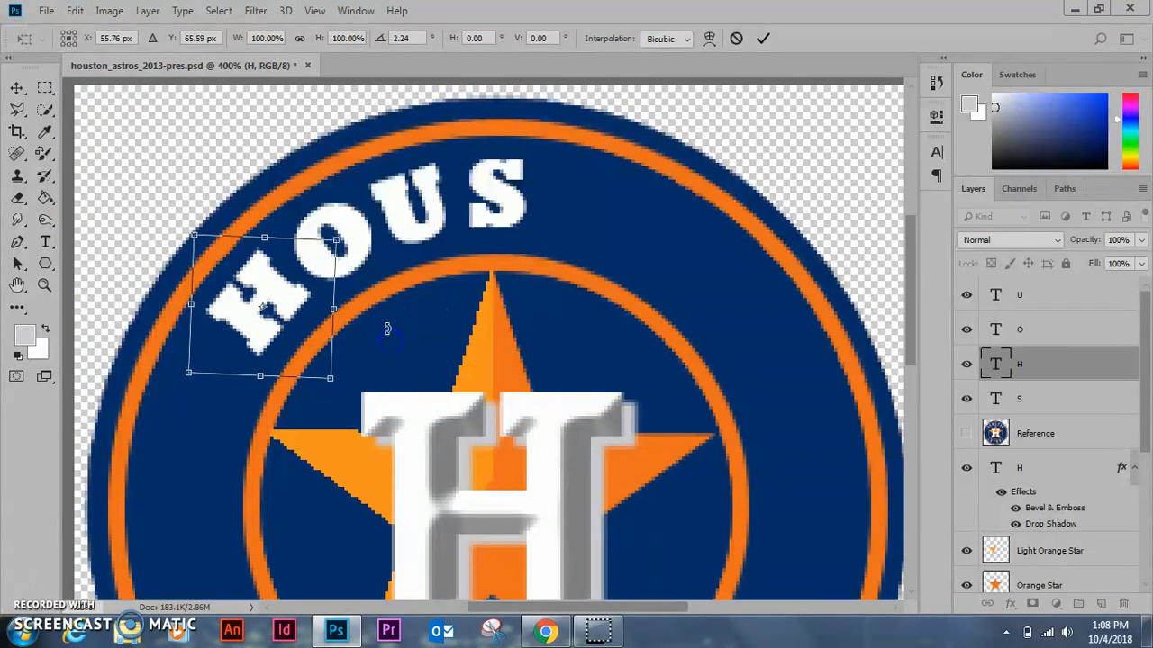
pyautogui.press('Return')
pyautogui.moveTo(281, 291); pyautogui.dragTo(289, 298)
pyautogui.press('Left')
pyautogui.press('Up')
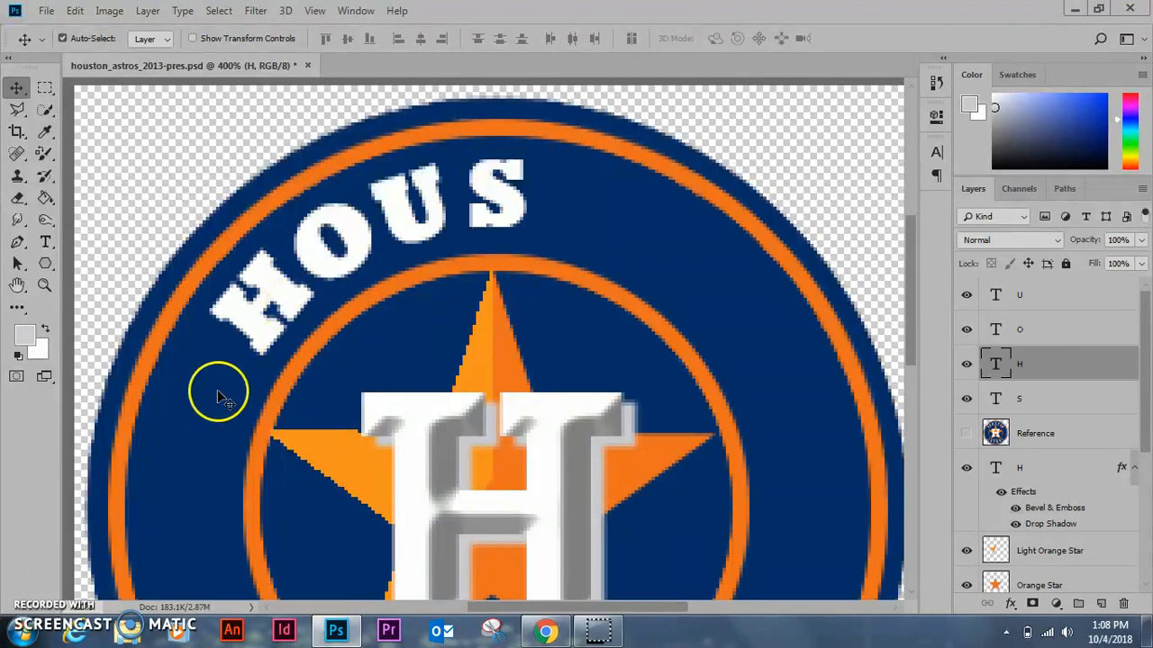
# Hide Layer 1, the original logo image beneath the Background layer.
pyautogui.click(44, 284)
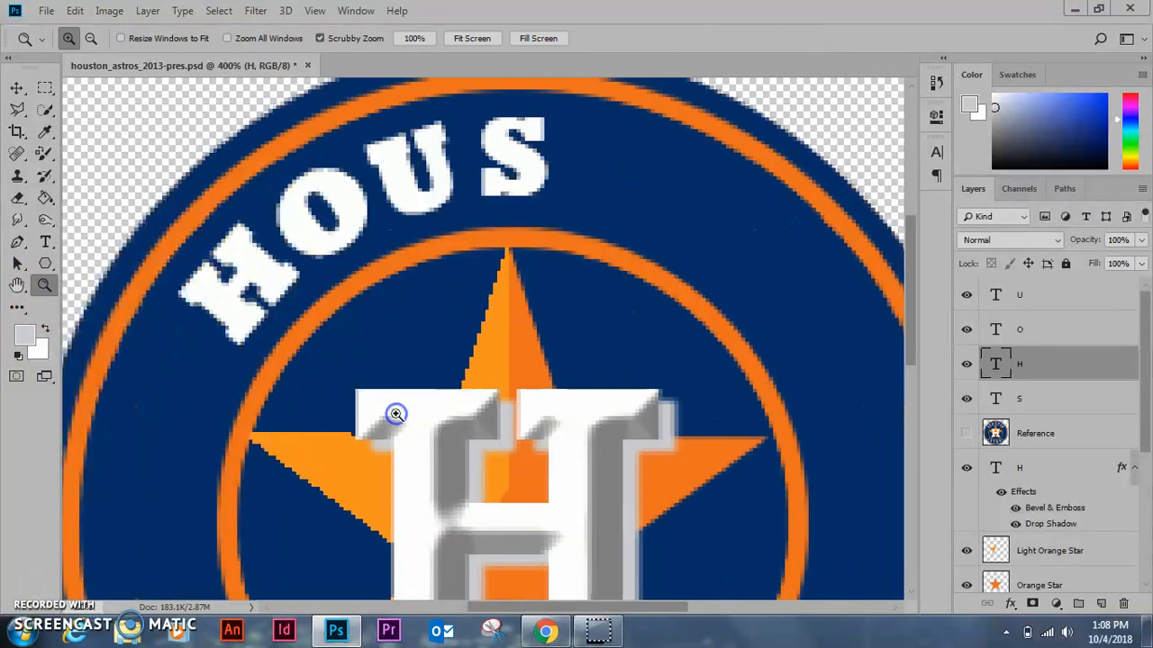
pyautogui.click(399, 416)
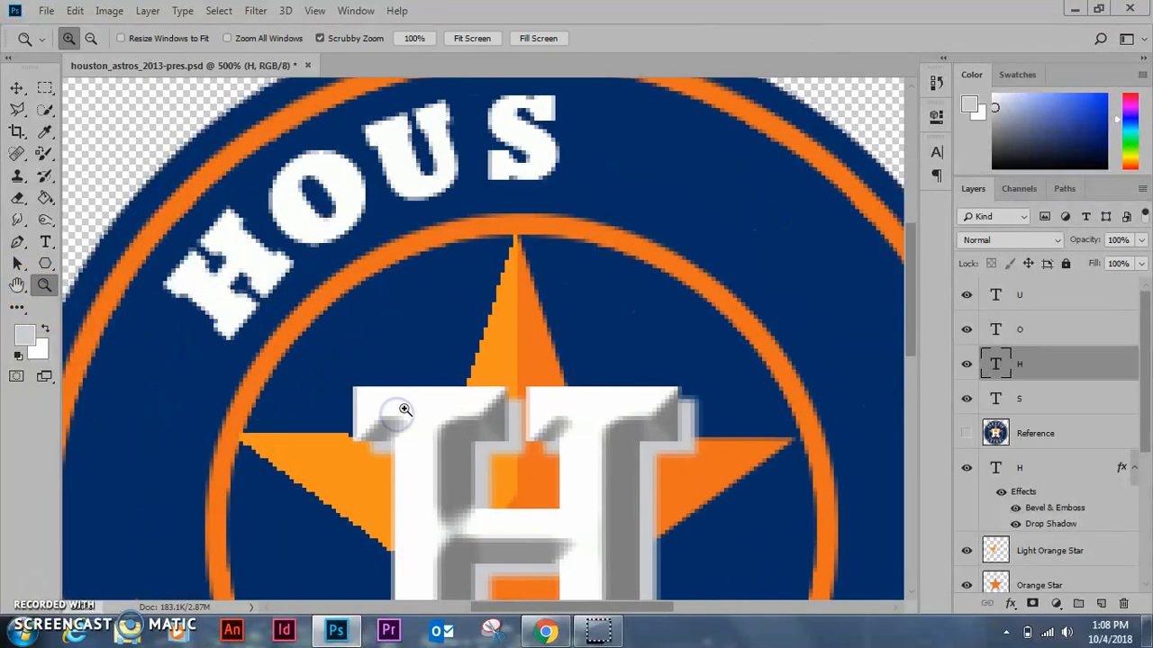
pyautogui.keyDown('alt'); pyautogui.click(457, 370); pyautogui.keyUp('alt')
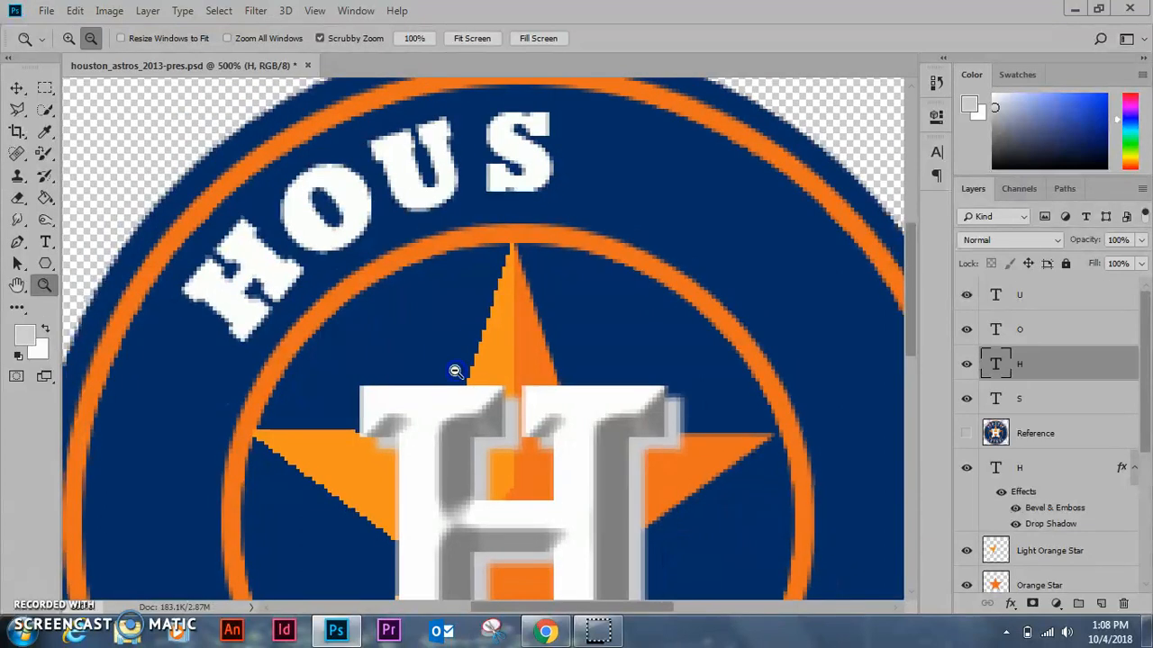
pyautogui.keyDown('alt'); pyautogui.click(462, 370); pyautogui.keyUp('alt')
pyautogui.keyDown('alt'); pyautogui.click(462, 370); pyautogui.keyUp('alt')
pyautogui.keyDown('alt'); pyautogui.click(462, 370); pyautogui.keyUp('alt')
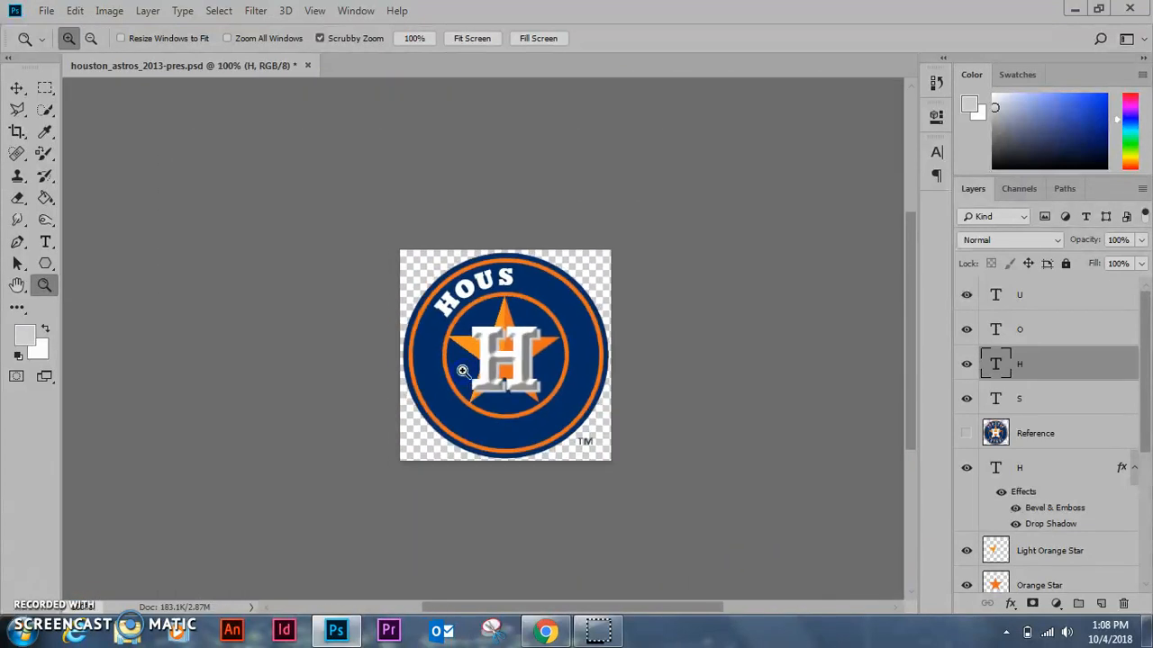
pyautogui.click(18, 88)
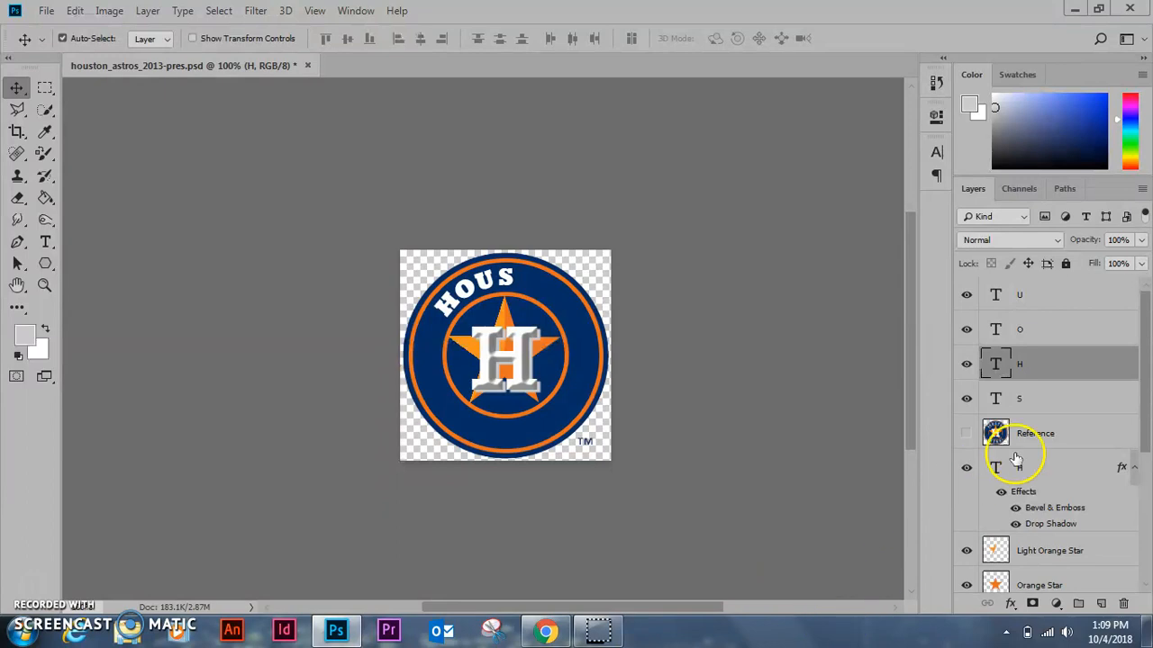
pyautogui.scroll(-5, 1149, 332)
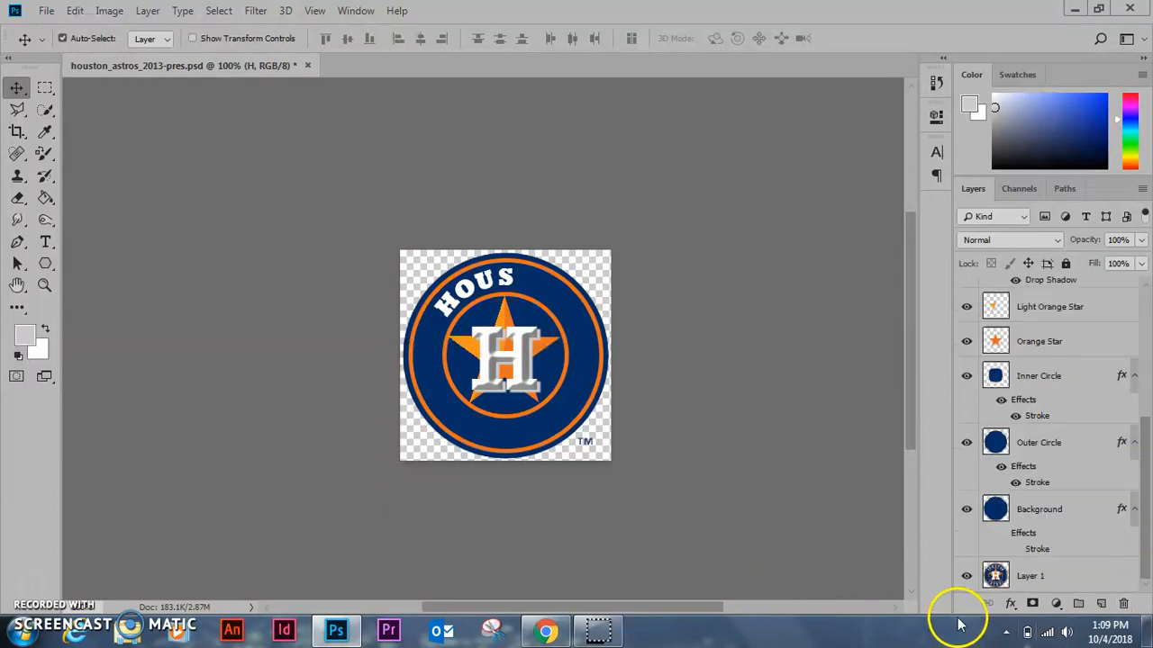
pyautogui.click(968, 577)
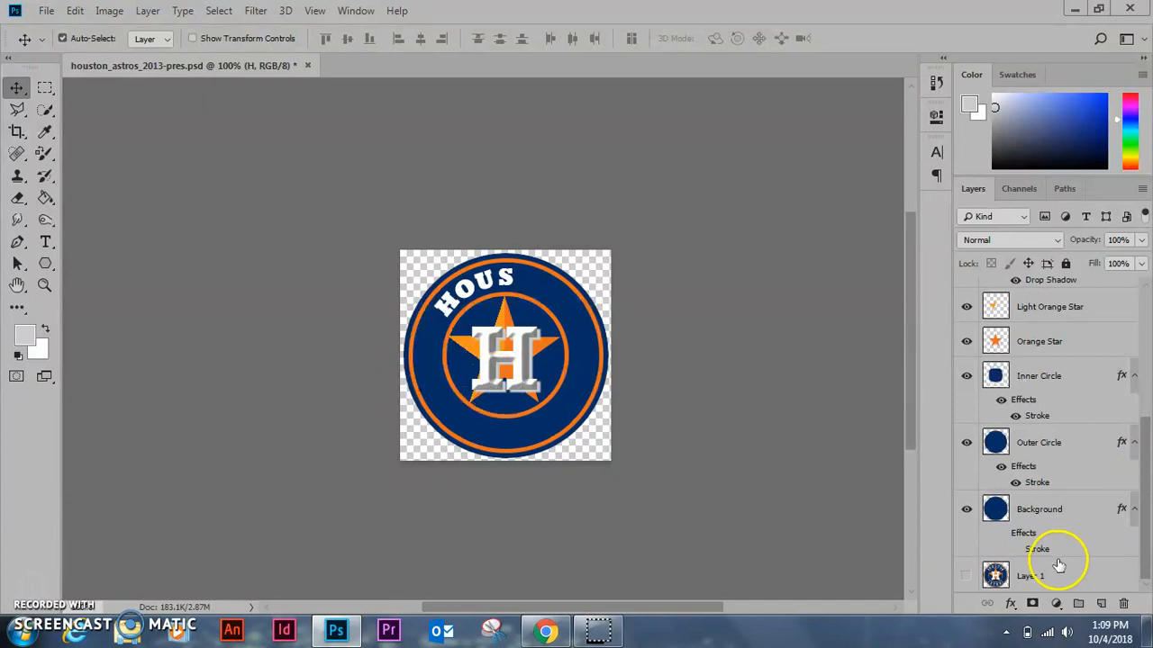
# Move the hidden Reference layer to the top of the layer stack, above the U layer.
pyautogui.scroll(5, 1062, 533)
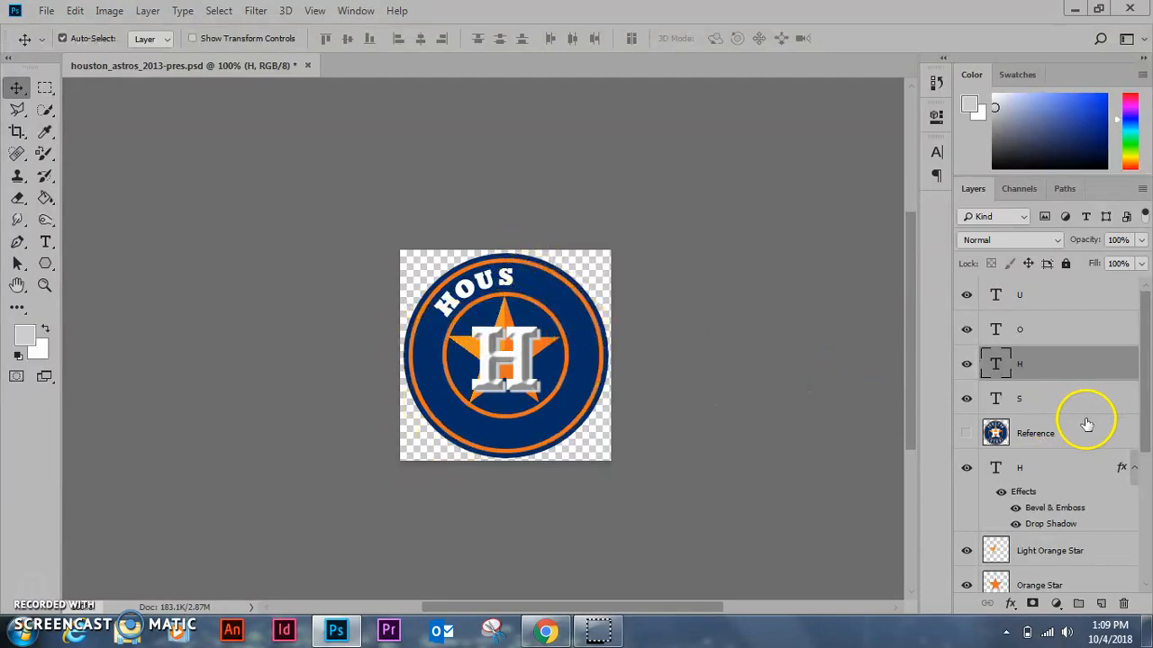
pyautogui.scroll(-5, 1087, 441)
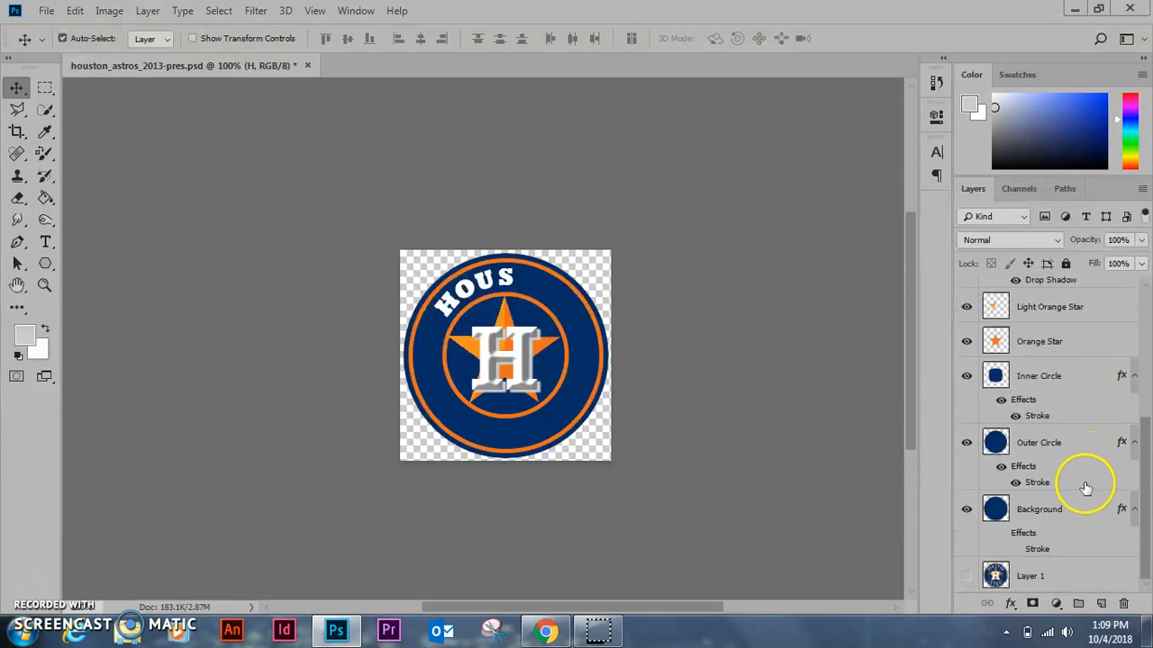
pyautogui.scroll(5, 1087, 469)
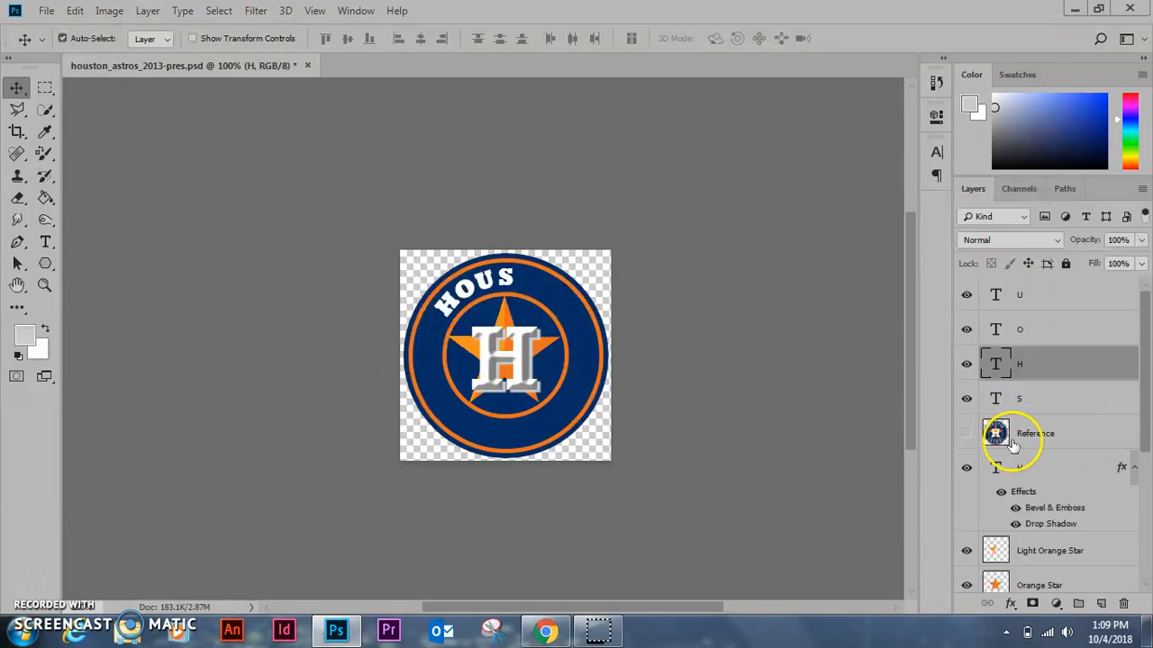
pyautogui.moveTo(1056, 433); pyautogui.dragTo(1036, 292)
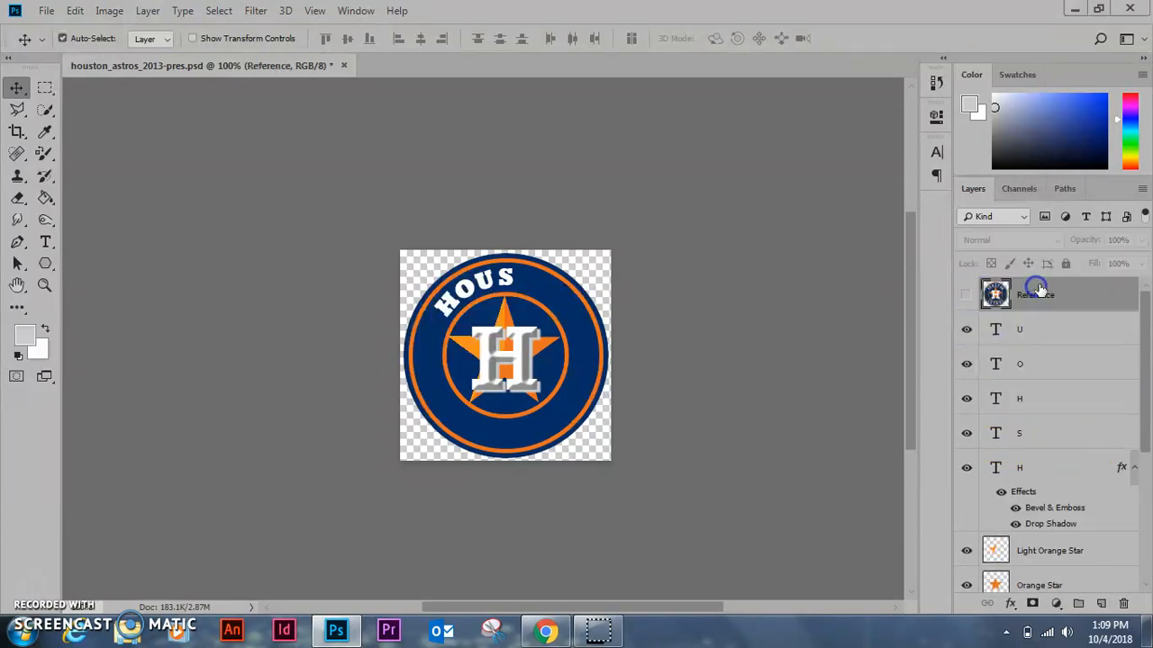
pyautogui.scroll(-3, 1107, 504)
pyautogui.scroll(-3, 959, 479)
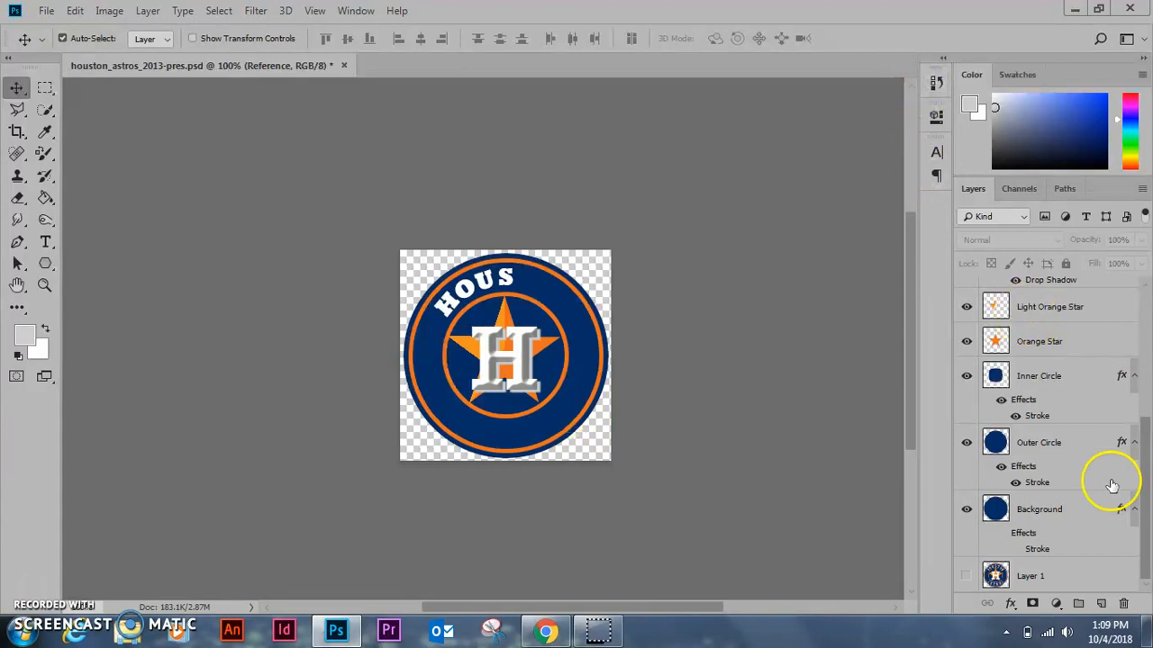
pyautogui.moveTo(1146, 518); pyautogui.dragTo(1140, 324)
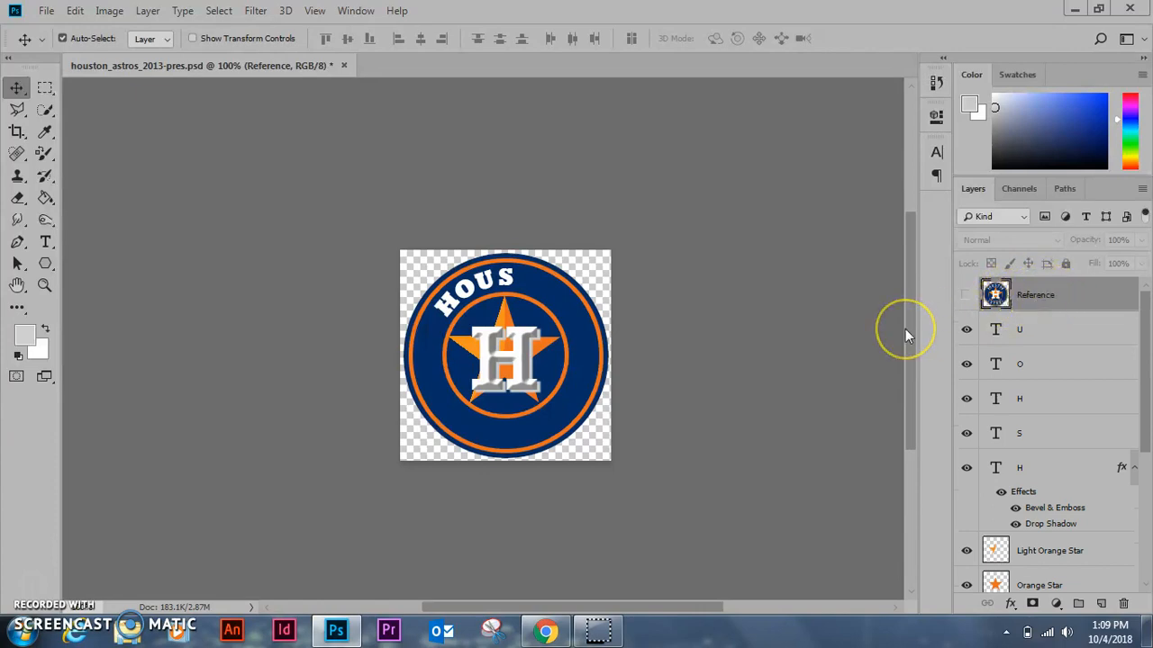